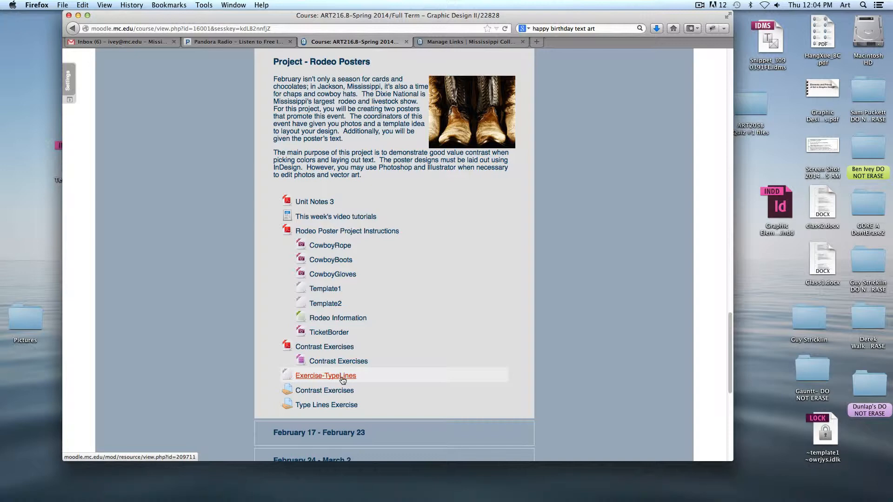
# Step: Minimize the course page and switch to the Template1.indd document in InDesign
pyautogui.click(79, 15)
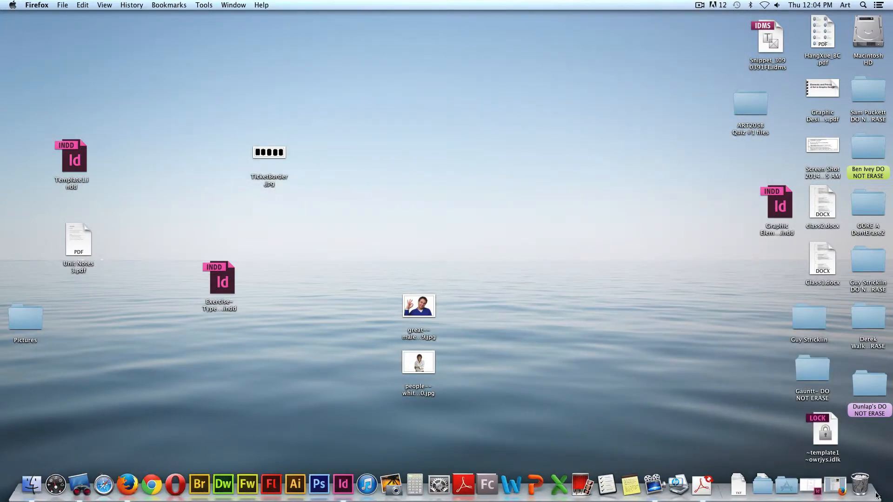
pyautogui.click(815, 481)
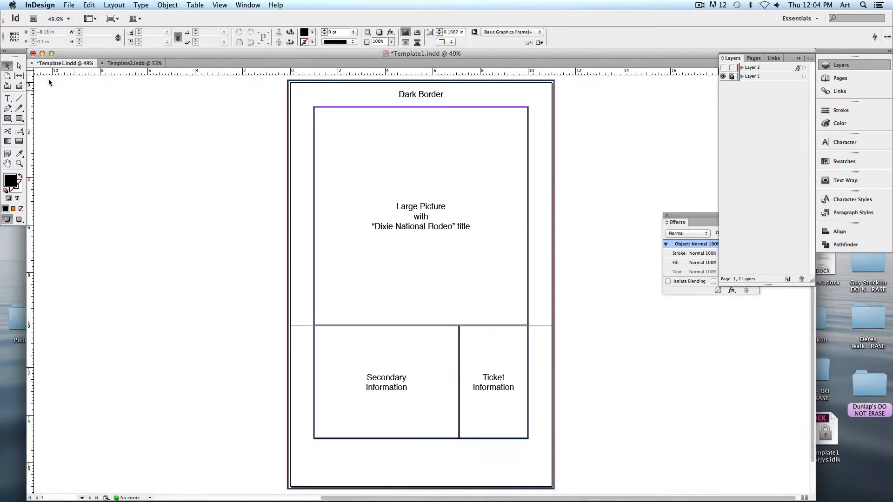
pyautogui.click(7, 66)
pyautogui.moveTo(168, 182)
pyautogui.mouseDown()
pyautogui.moveTo(161, 173)
pyautogui.moveTo(161, 181)
pyautogui.mouseUp()
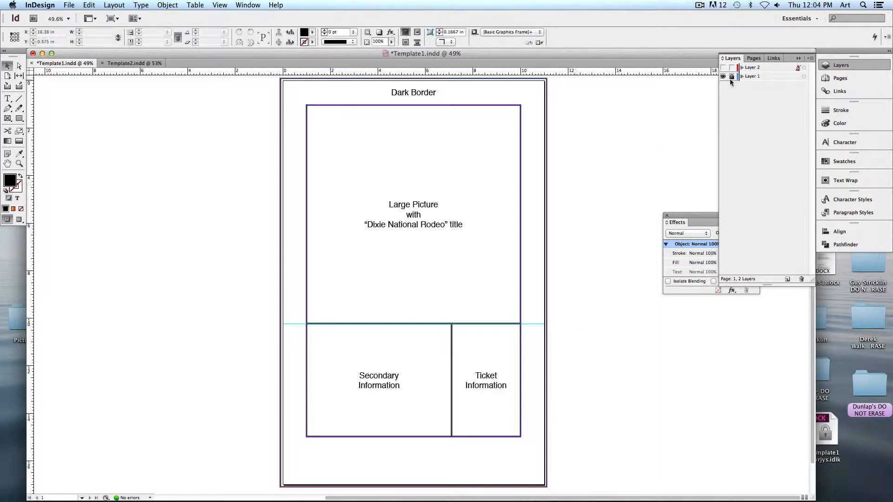
# Step: Show Layer 2 of the rodeo poster and examine its curved headline in Preview mode
pyautogui.click(723, 67)
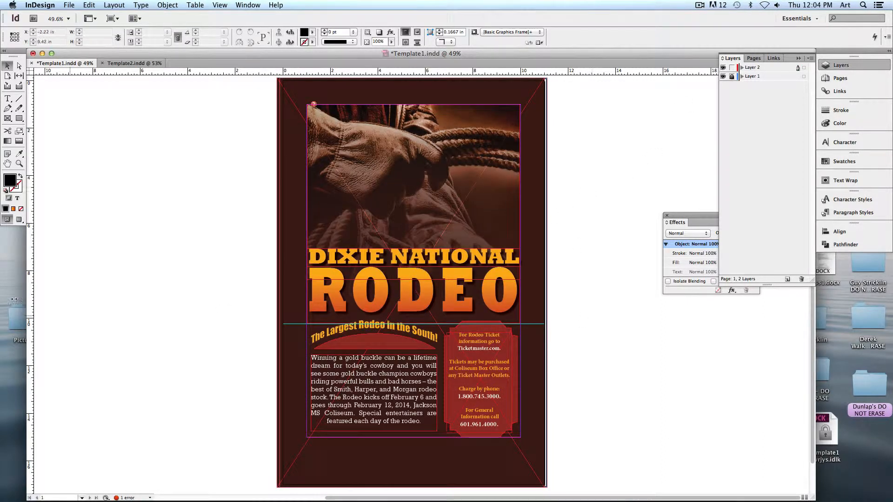
pyautogui.click(19, 219)
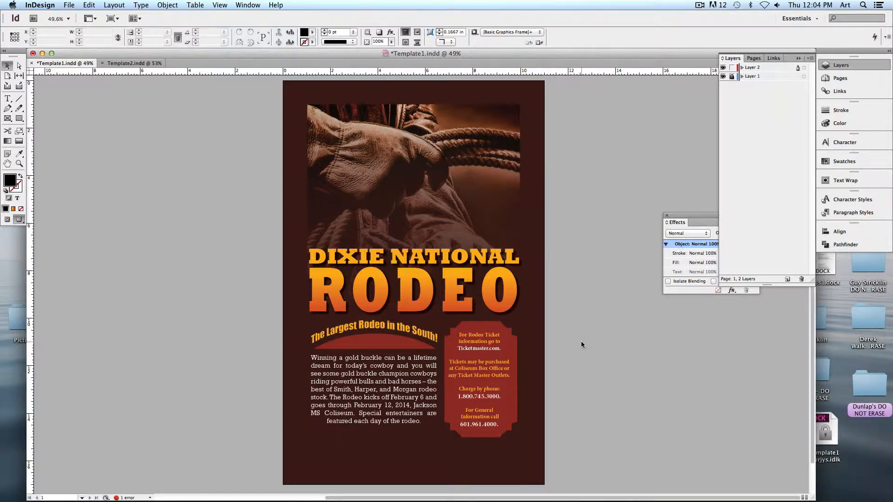
pyautogui.press('super+equal')
pyautogui.moveTo(581, 341); pyautogui.dragTo(574, 260)
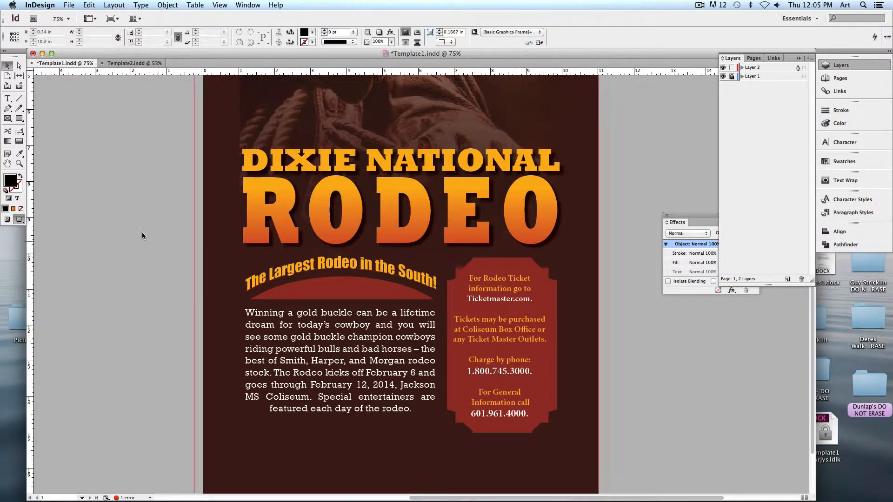
# Step: Open the Exercise-TypeLines.indd file from the desktop
pyautogui.click(42, 53)
pyautogui.click(205, 365)
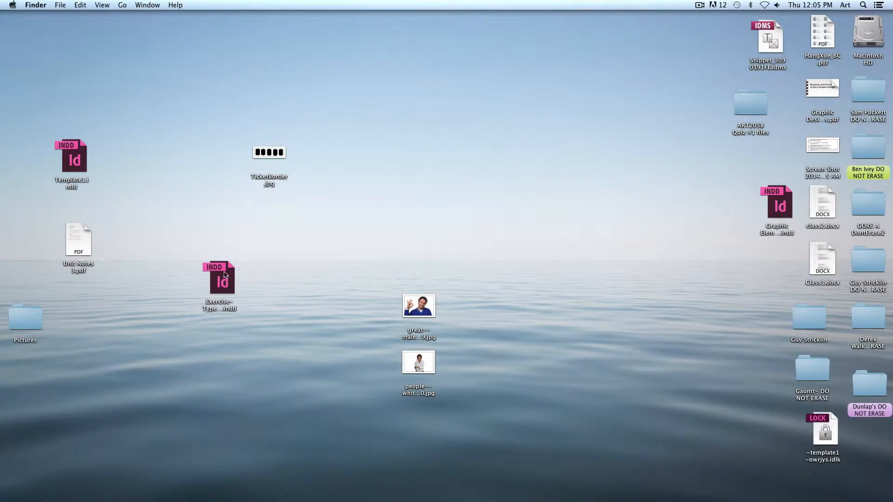
pyautogui.moveTo(223, 277); pyautogui.dragTo(210, 245)
pyautogui.press('super+o')
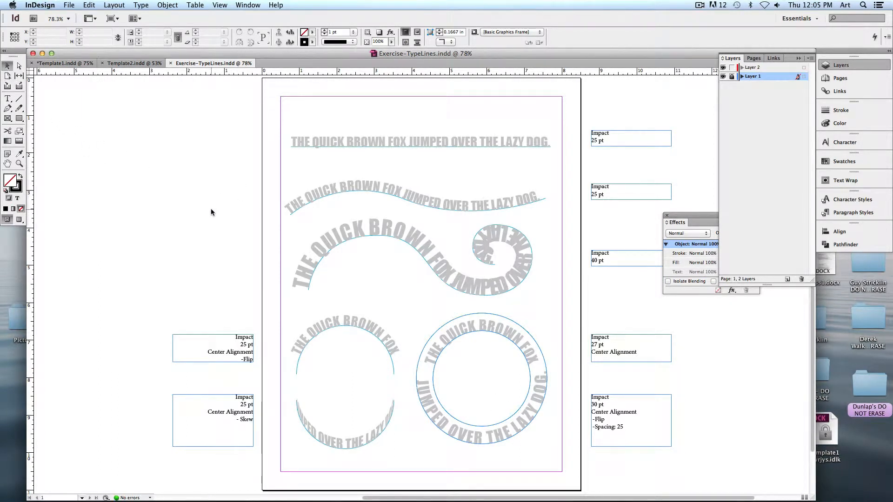
# Step: Hide and reshow the locked Layer 1, and make Layer 2 the active layer
pyautogui.press('super+equal')
pyautogui.press('super+equal')
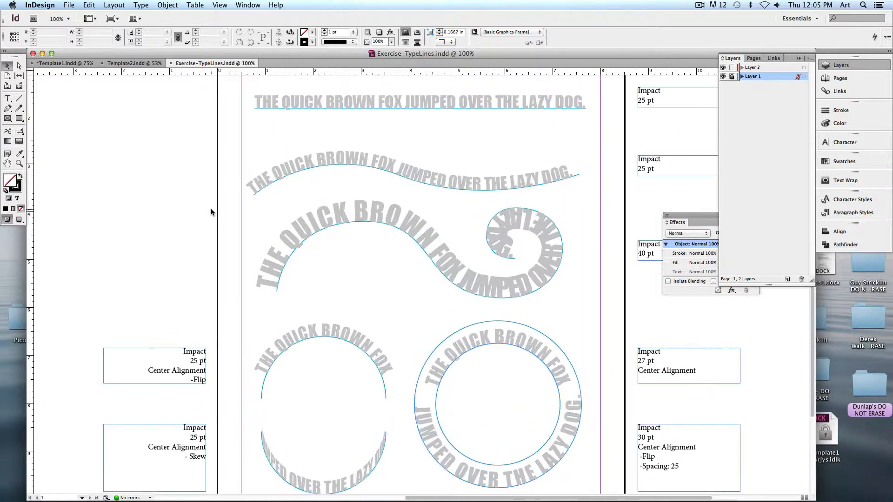
pyautogui.moveTo(428, 130); pyautogui.dragTo(336, 230)
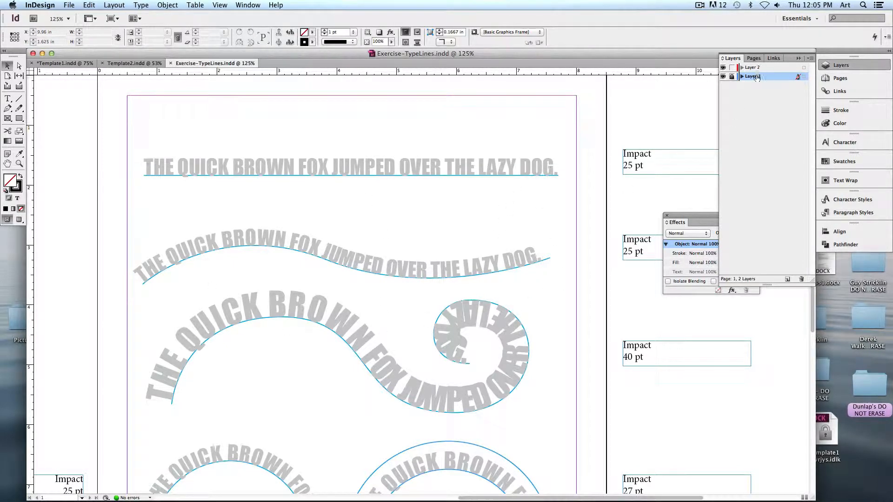
pyautogui.click(723, 76)
pyautogui.click(722, 78)
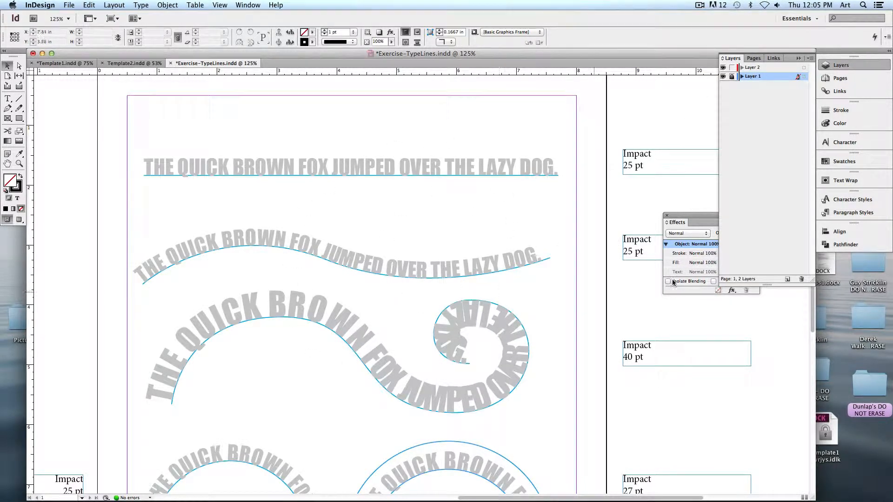
pyautogui.click(758, 69)
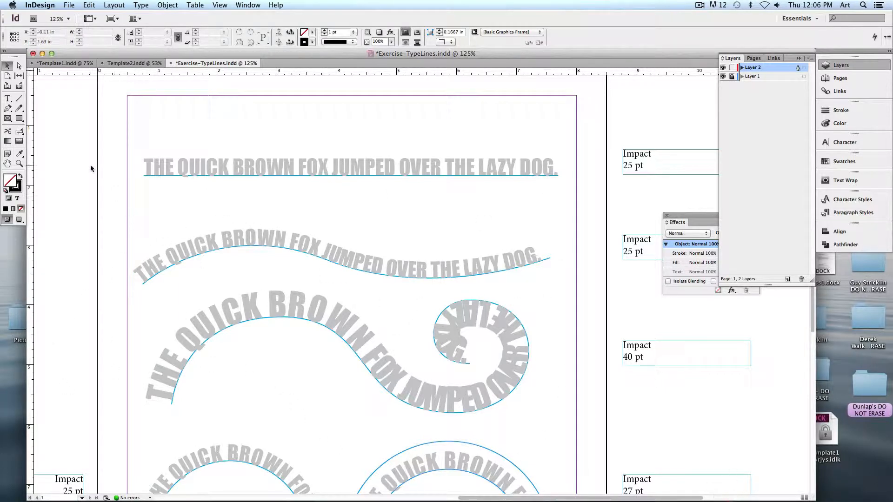
# Step: Draw a straight Pen tool path about 6.96 in long along the blue line under the first sample sentence
pyautogui.click(7, 109)
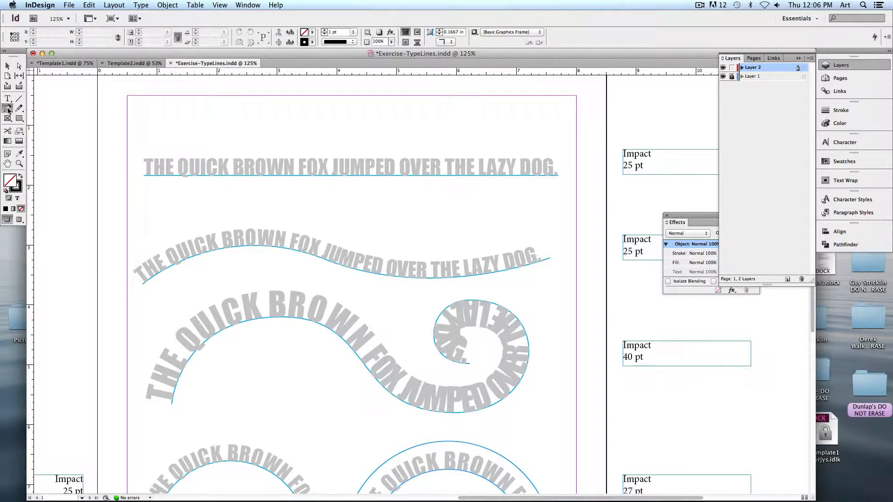
pyautogui.click(144, 175)
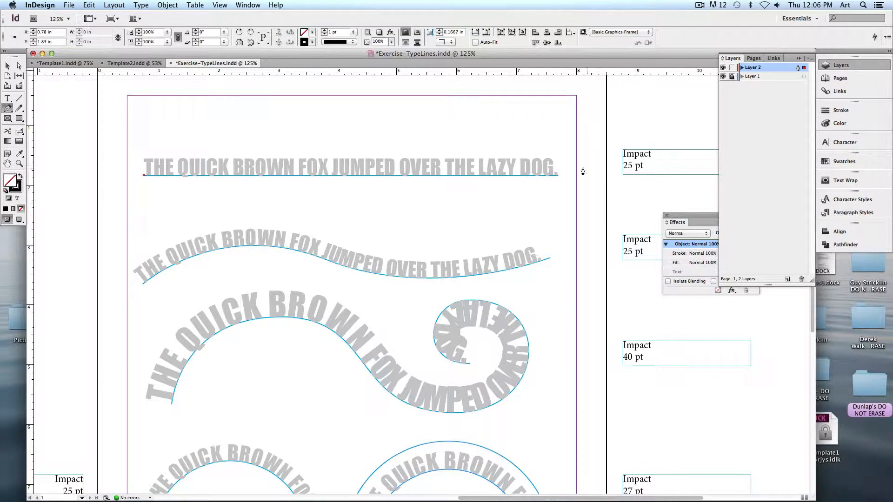
pyautogui.click(559, 176)
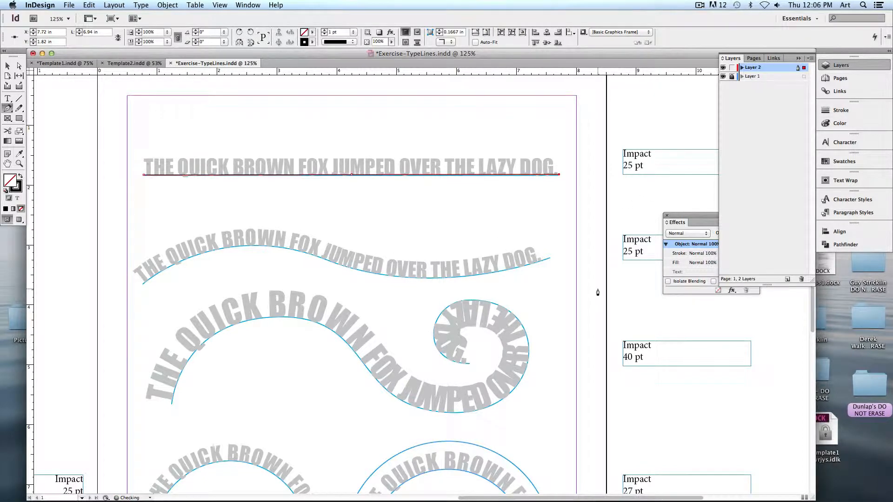
pyautogui.press('super+z')
pyautogui.keyDown('shift'); pyautogui.click(560, 176); pyautogui.keyUp('shift')
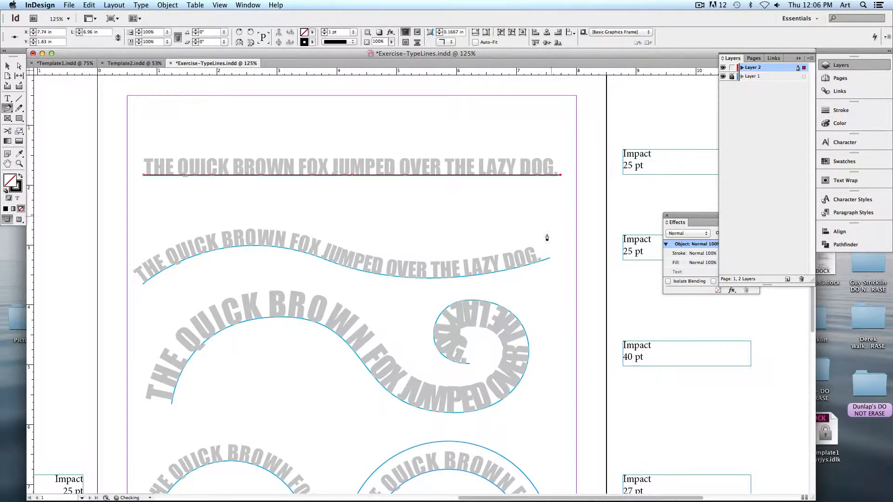
# Step: Add "THE QUICK BROWN FOX JUMPED OVERTHE LAZY DOG." along the straight path with the Type on a Path tool
pyautogui.click(7, 99)
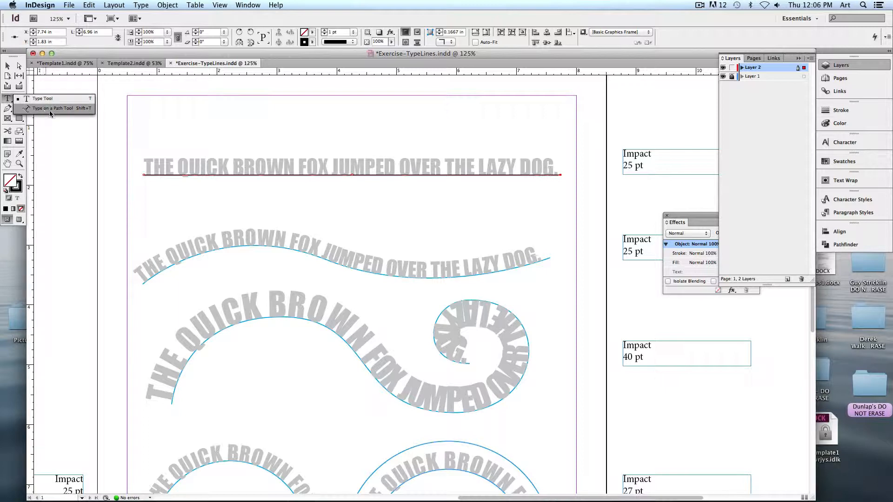
pyautogui.click(71, 110)
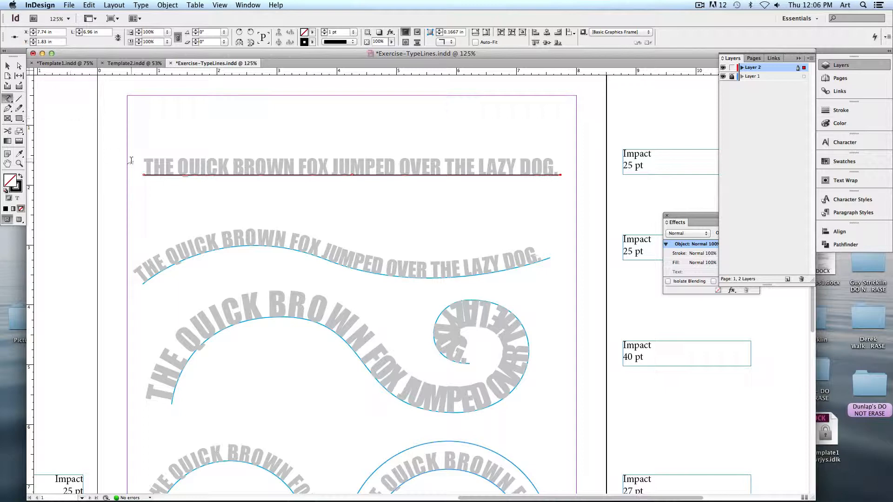
pyautogui.click(154, 173)
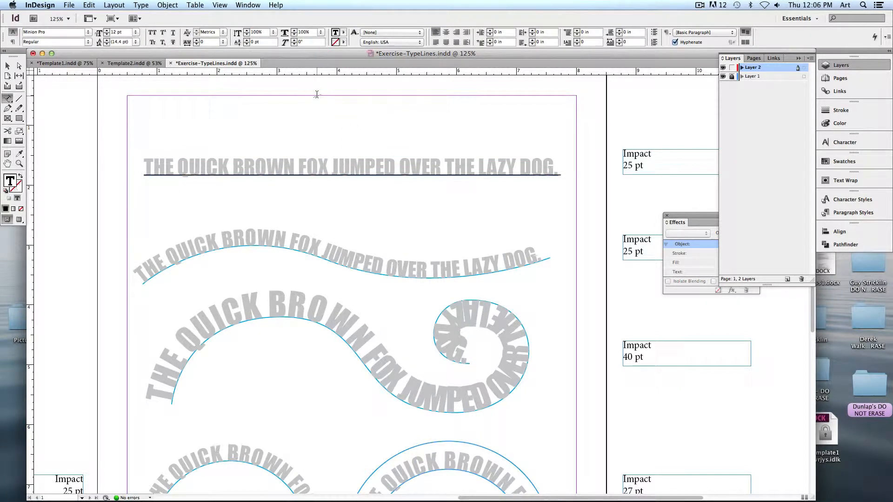
pyautogui.write('THE QUICK BRO')
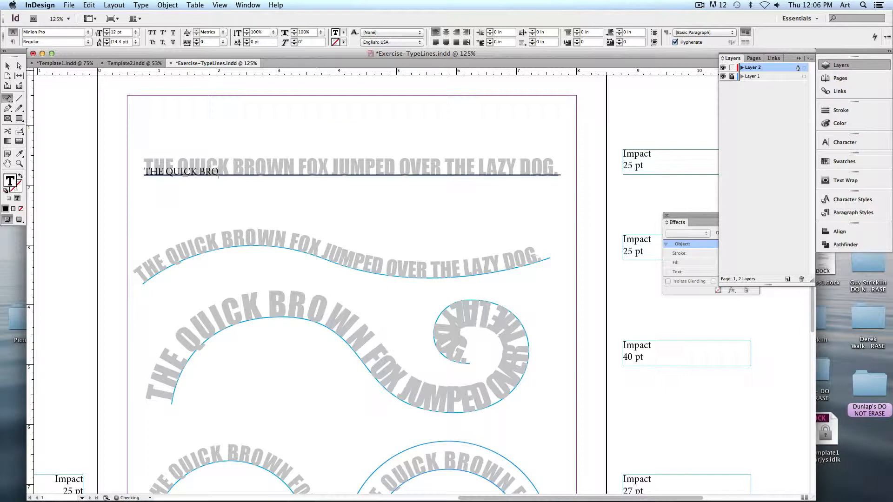
pyautogui.write('WN FOX JUMPED')
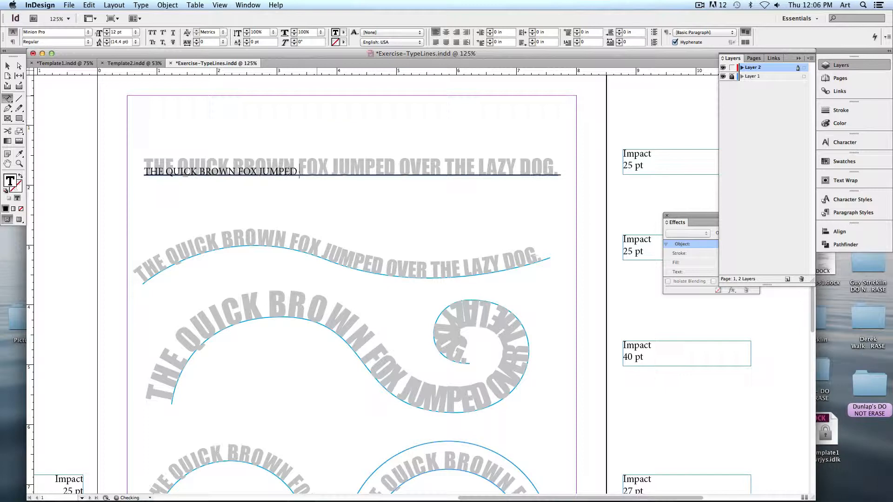
pyautogui.write(' OVERTHE LAZY DOG.')
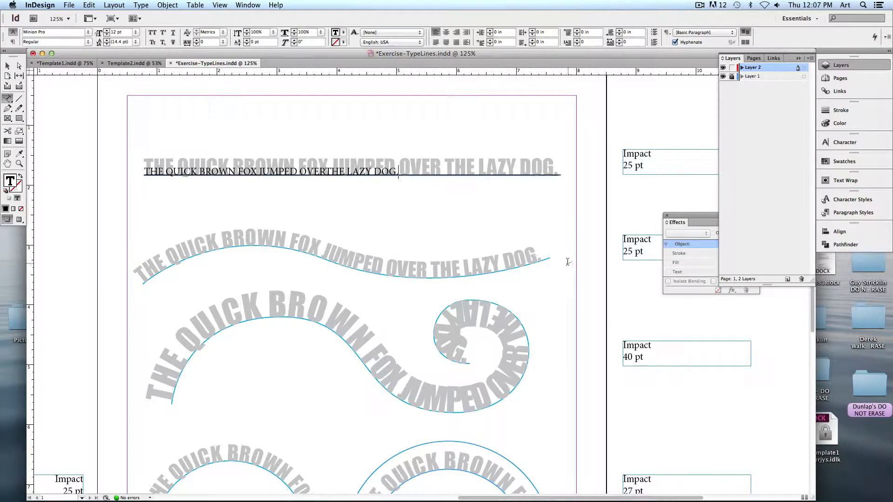
# Step: Format the whole sentence on the straight path as Impact at 25 pt
pyautogui.moveTo(401, 172); pyautogui.dragTo(115, 174)
pyautogui.click(123, 32)
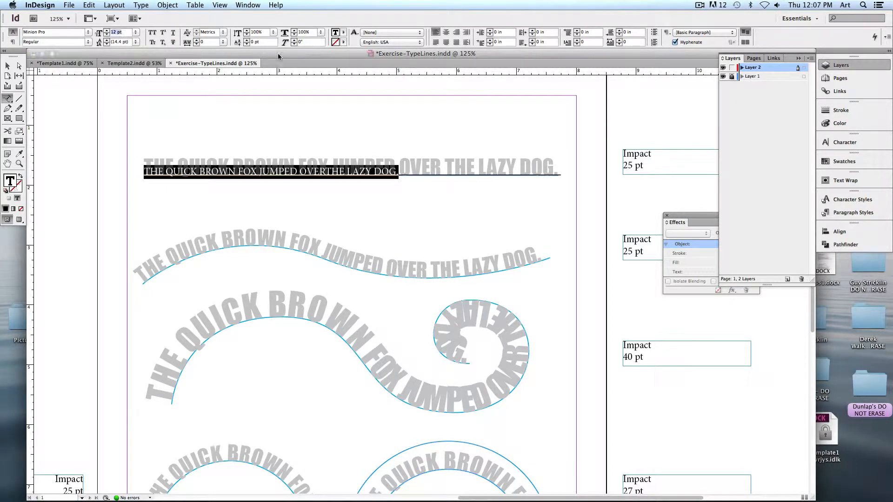
pyautogui.click(61, 34)
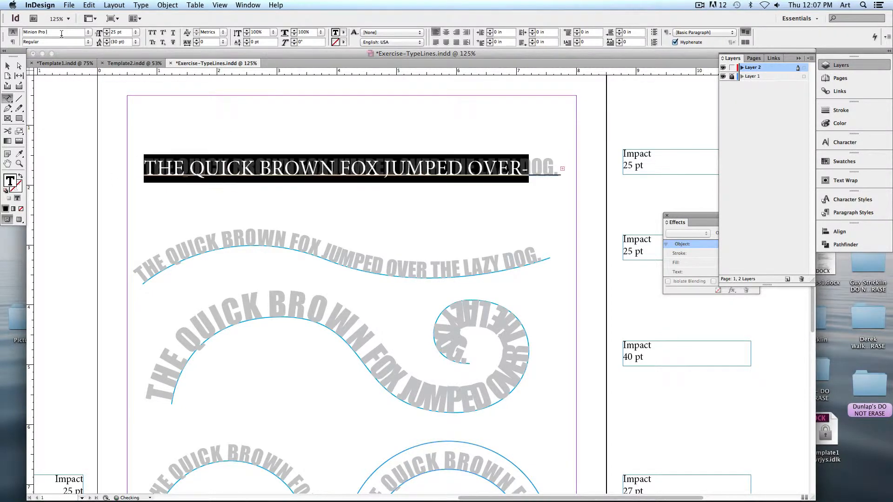
pyautogui.tripleClick(39, 32)
pyautogui.write('Impact')
pyautogui.press('Return')
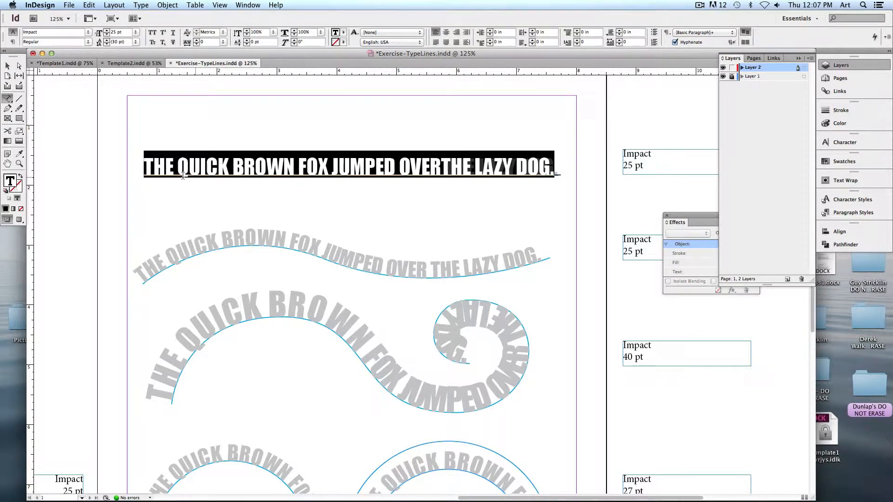
# Step: Move the straight text path up, clear of the gray sample sentence
pyautogui.click(8, 65)
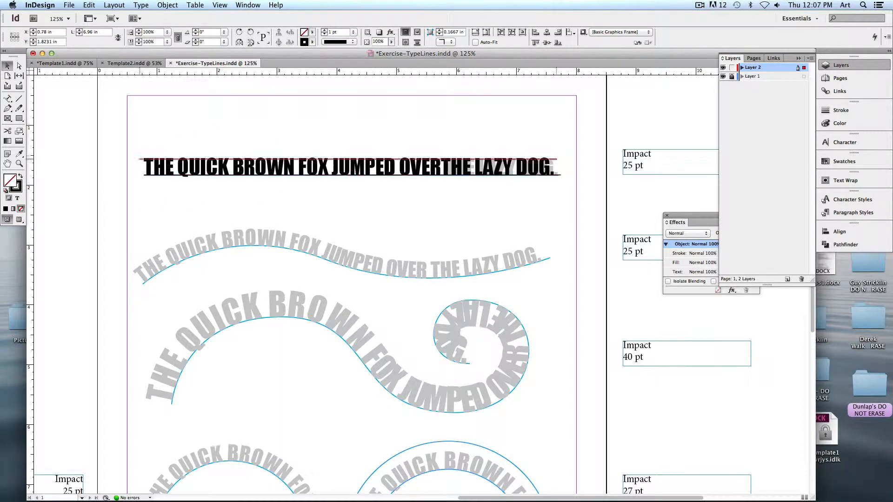
pyautogui.moveTo(218, 166); pyautogui.dragTo(210, 127)
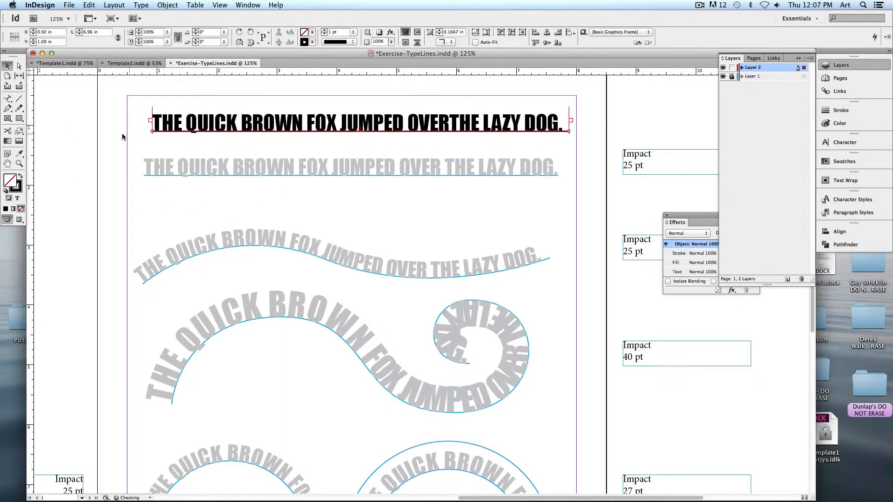
pyautogui.click(152, 223)
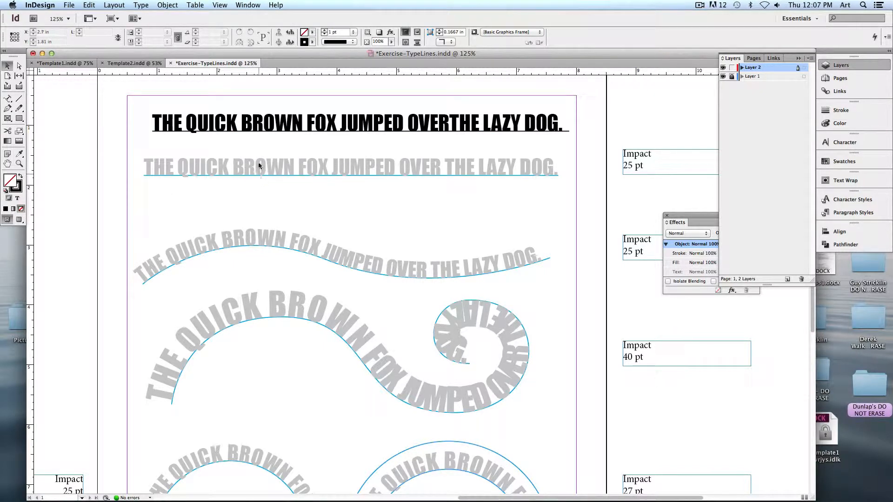
# Step: Remove the stroke from the straight text path and move the text back down over the gray sample sentence
pyautogui.click(258, 126)
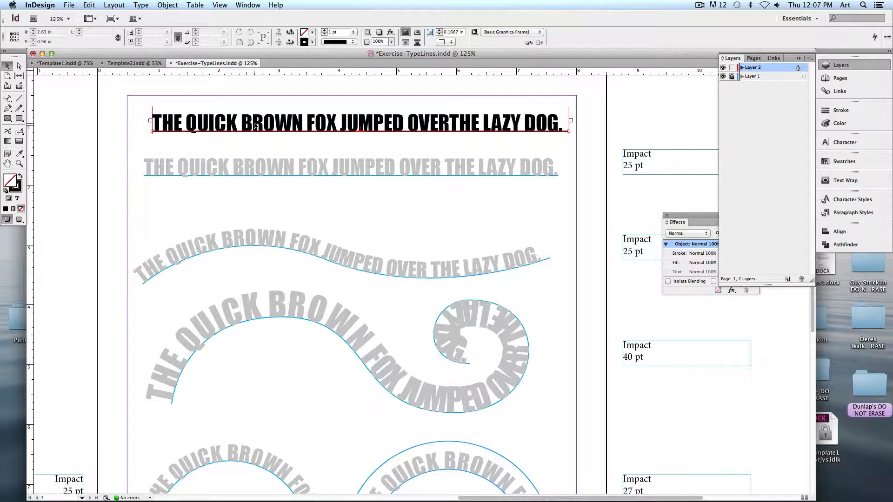
pyautogui.click(19, 190)
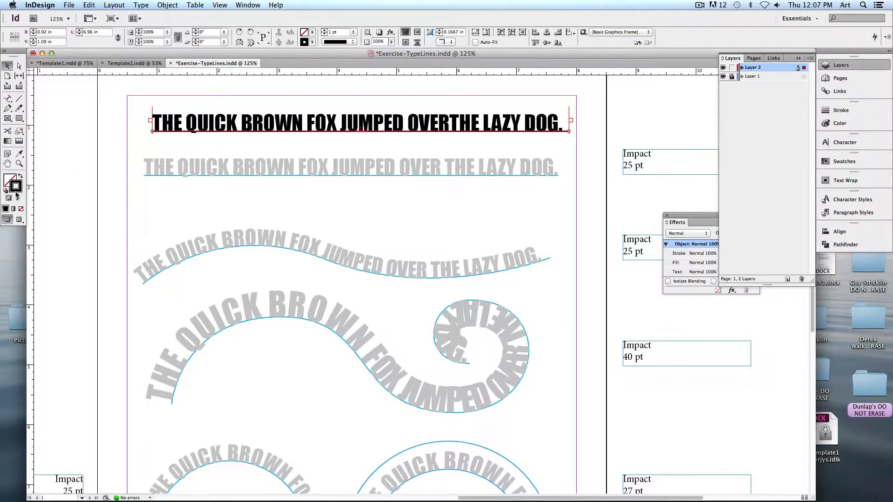
pyautogui.click(56, 253)
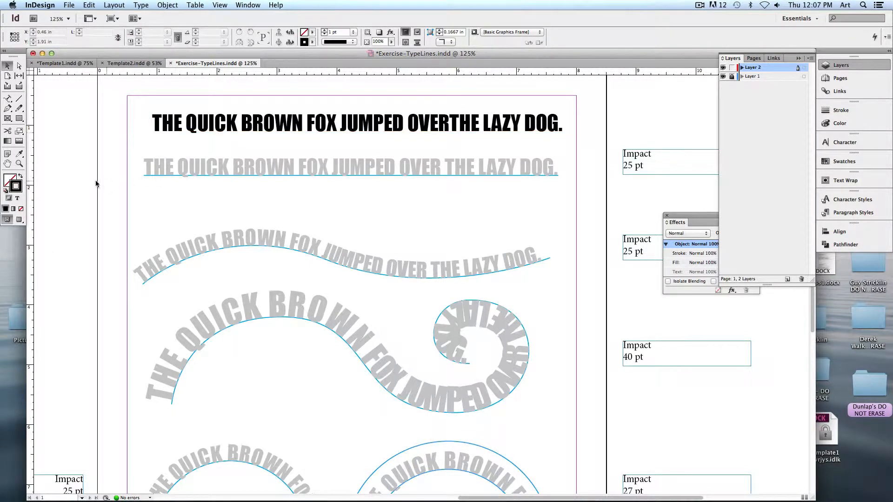
pyautogui.moveTo(223, 129); pyautogui.dragTo(214, 163)
pyautogui.click(111, 236)
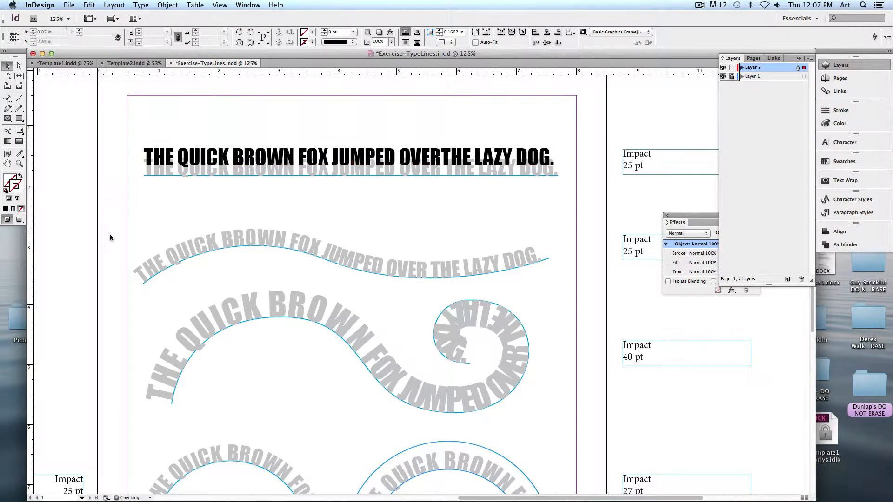
# Step: Trace the wavy line under the second sample sentence with a three-point curved Pen tool path
pyautogui.moveTo(115, 236); pyautogui.dragTo(113, 153)
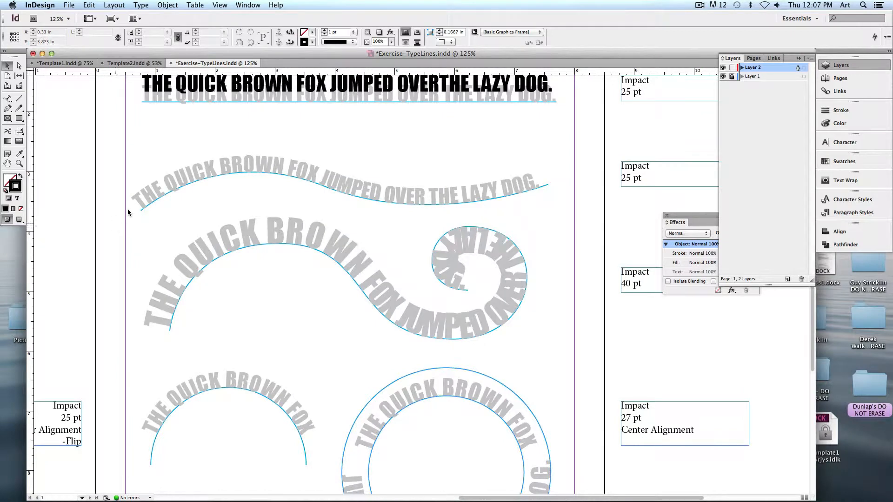
pyautogui.click(7, 109)
pyautogui.click(140, 210)
pyautogui.moveTo(331, 188); pyautogui.dragTo(441, 238)
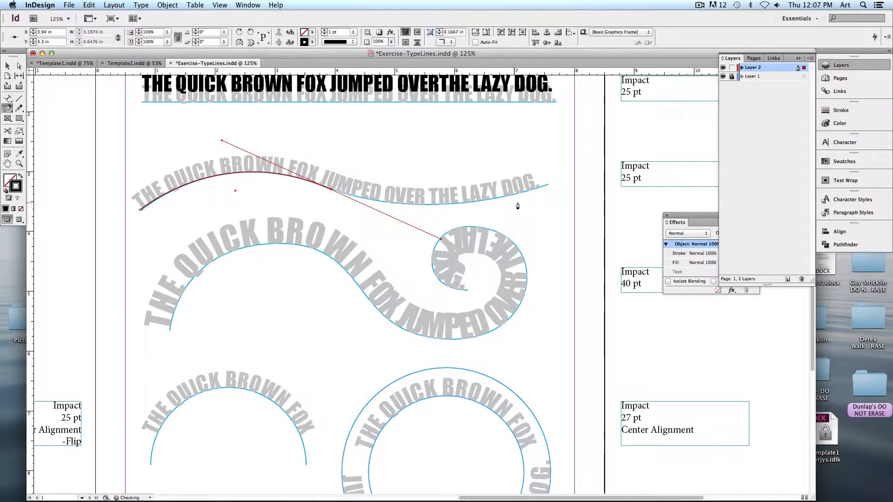
pyautogui.click(549, 184)
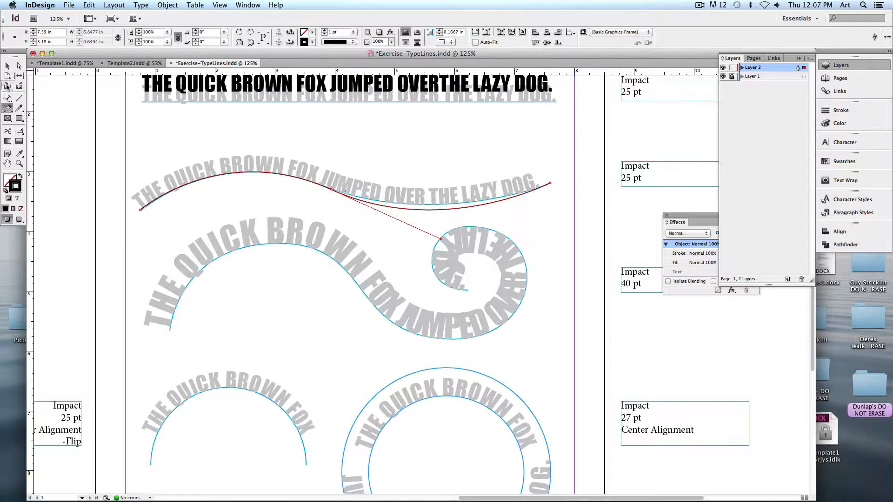
# Step: Adjust the direction handles of the wavy path's middle anchor so the curve matches the sample line, and deselect the path
pyautogui.click(19, 65)
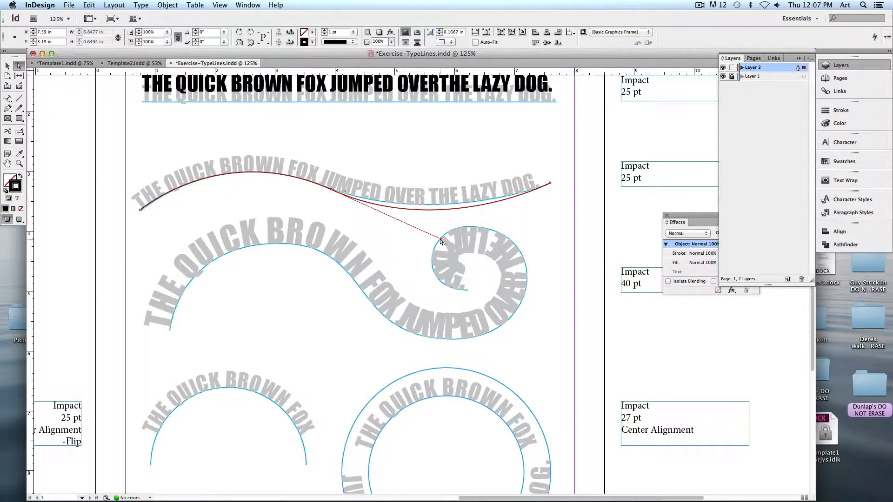
pyautogui.moveTo(441, 239); pyautogui.dragTo(433, 228)
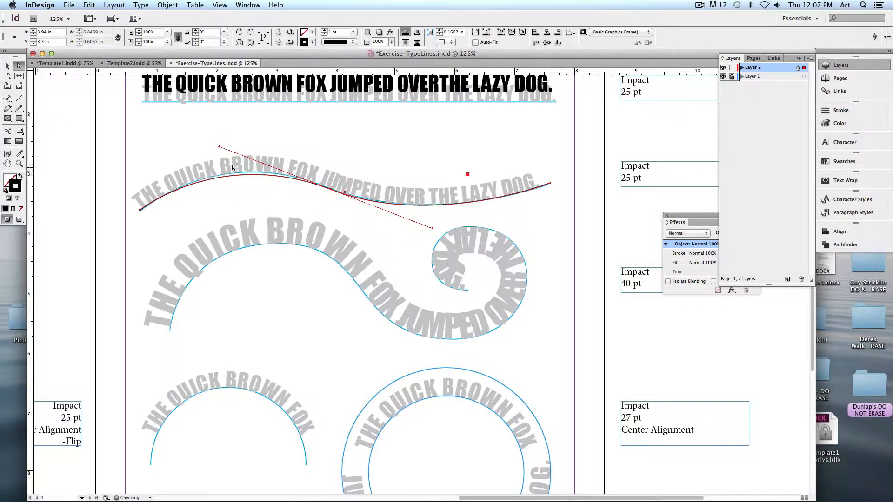
pyautogui.moveTo(219, 147); pyautogui.dragTo(208, 144)
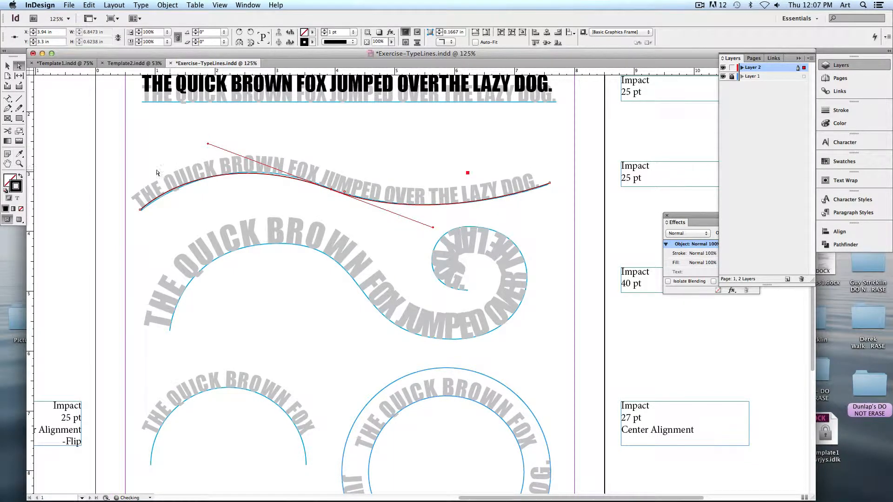
pyautogui.click(73, 173)
# Step: Copy the whole sentence from the straight path and place it along the wavy path with the Type on a Path tool
pyautogui.click(8, 99)
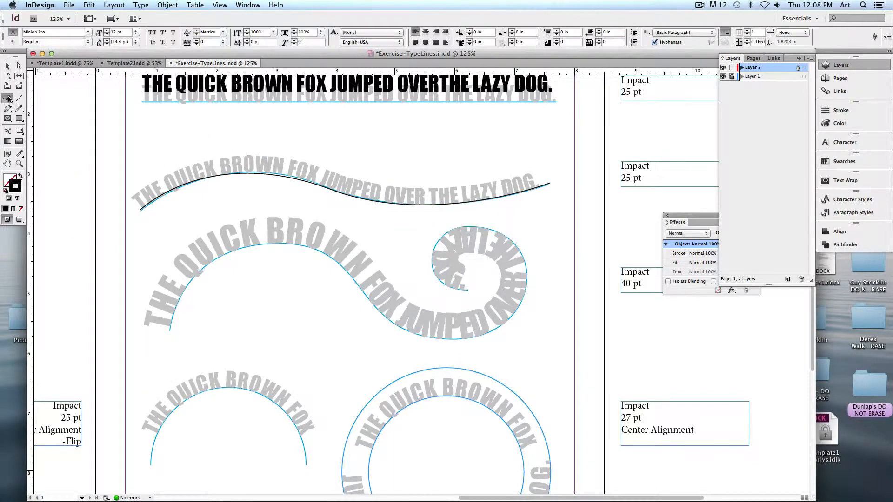
pyautogui.moveTo(8, 99); pyautogui.dragTo(27, 111)
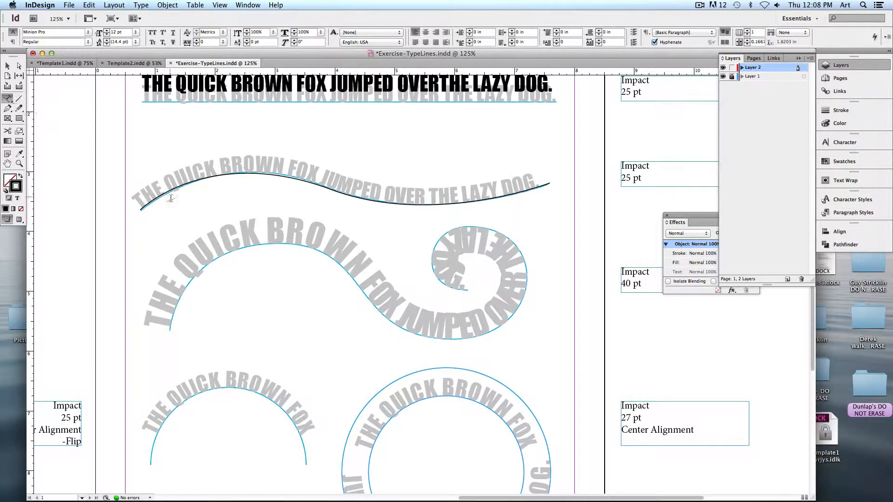
pyautogui.click(140, 207)
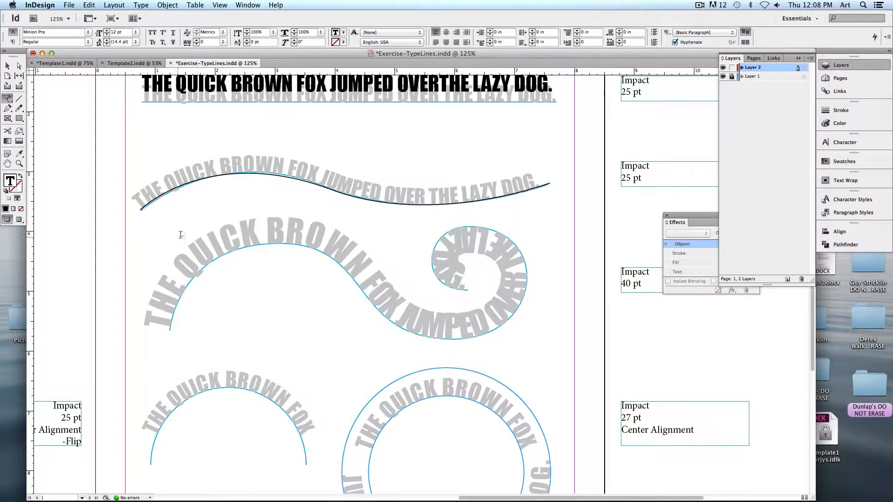
pyautogui.moveTo(142, 85); pyautogui.dragTo(342, 87)
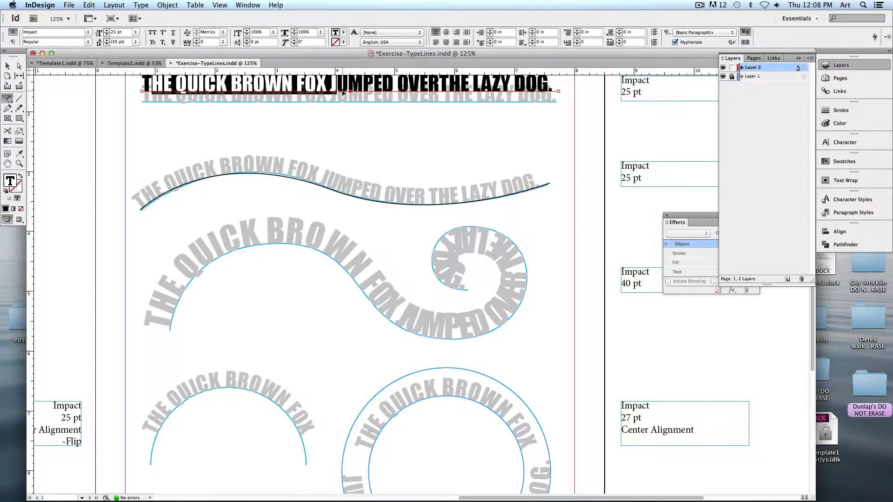
pyautogui.hotkey('ctrl', 'c')
pyautogui.click(141, 207)
pyautogui.hotkey('ctrl', 'v')
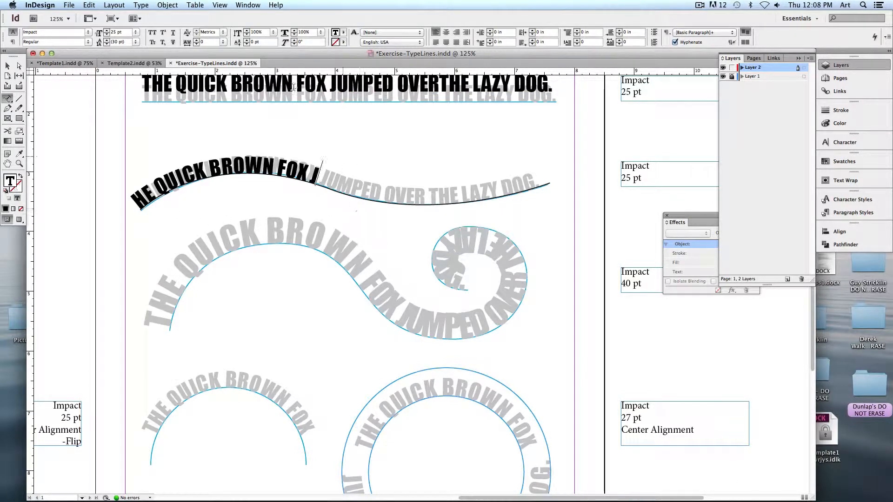
pyautogui.tripleClick(268, 89)
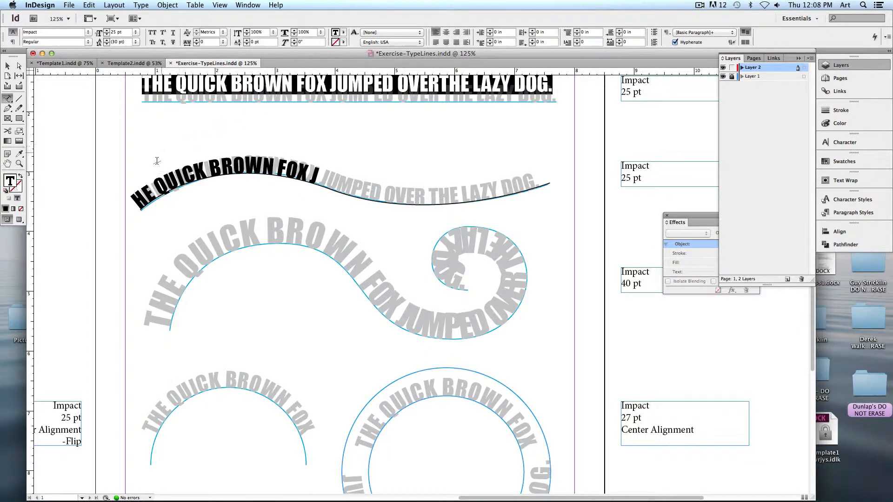
pyautogui.tripleClick(172, 180)
pyautogui.press('super+v')
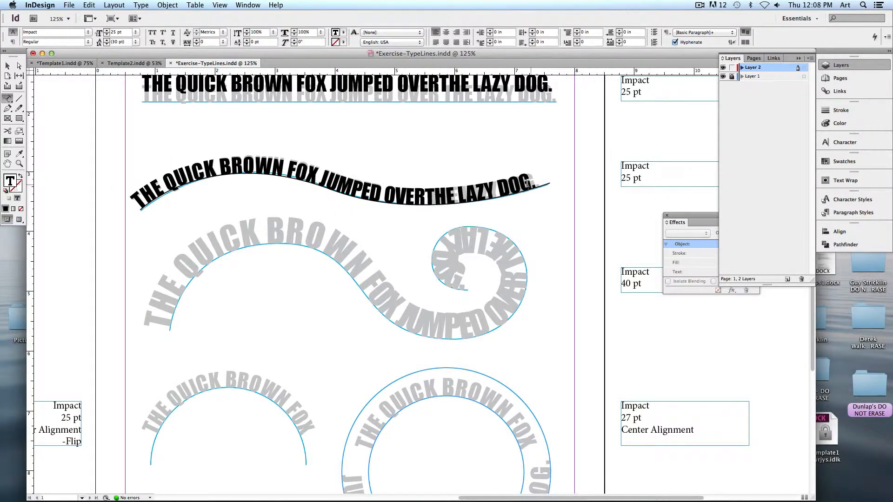
# Step: Try center alignment on the whole wavy-path sentence and return it to left alignment
pyautogui.moveTo(537, 185); pyautogui.dragTo(532, 186)
pyautogui.moveTo(138, 204); pyautogui.dragTo(555, 186)
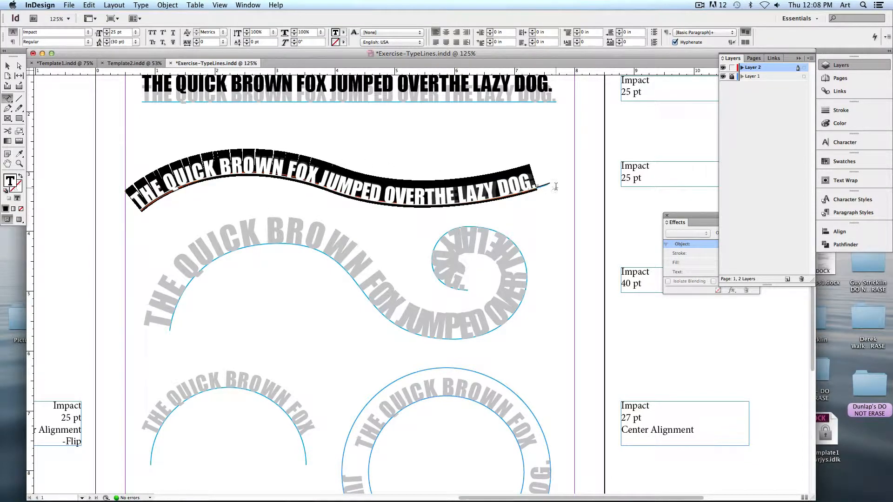
pyautogui.click(446, 33)
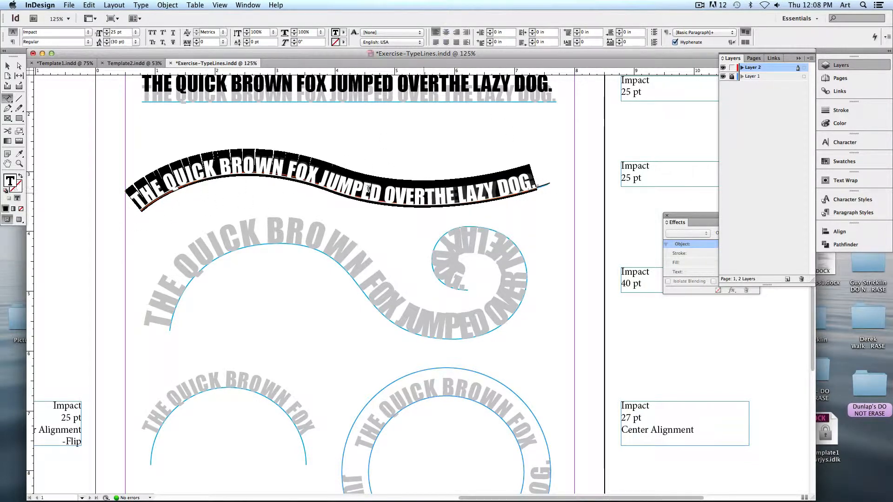
pyautogui.click(446, 33)
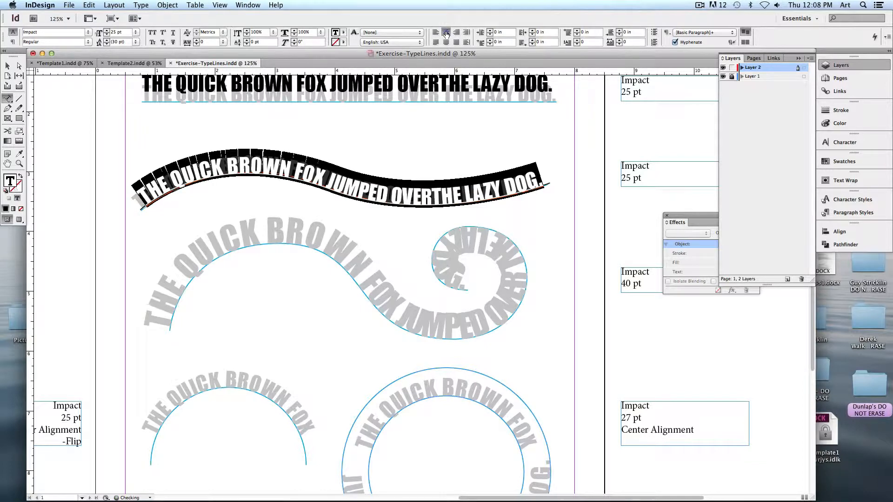
pyautogui.click(435, 32)
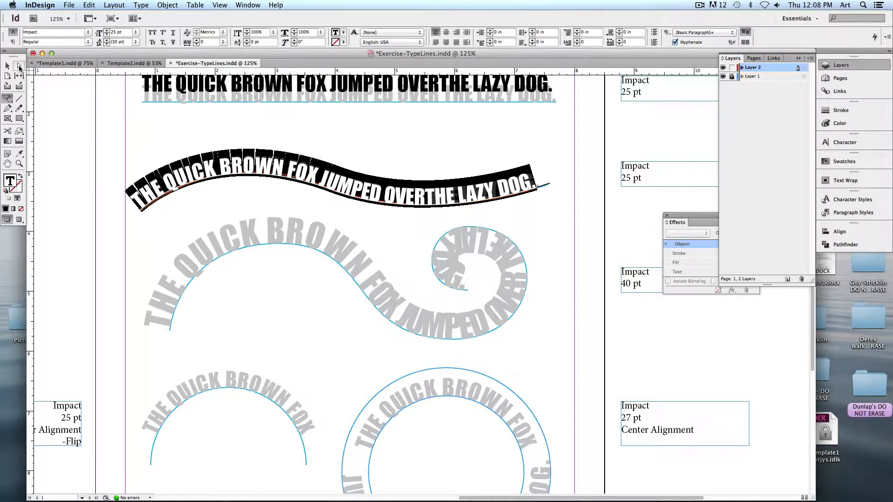
# Step: Pull the wavy text's end bracket back toward mid-path, and extend it again to just past the end of the sentence
pyautogui.click(19, 68)
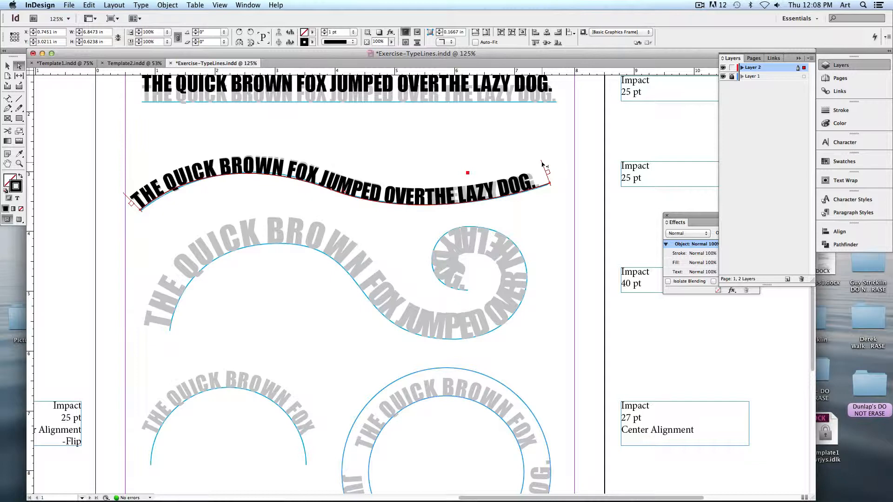
pyautogui.moveTo(542, 163); pyautogui.dragTo(281, 169)
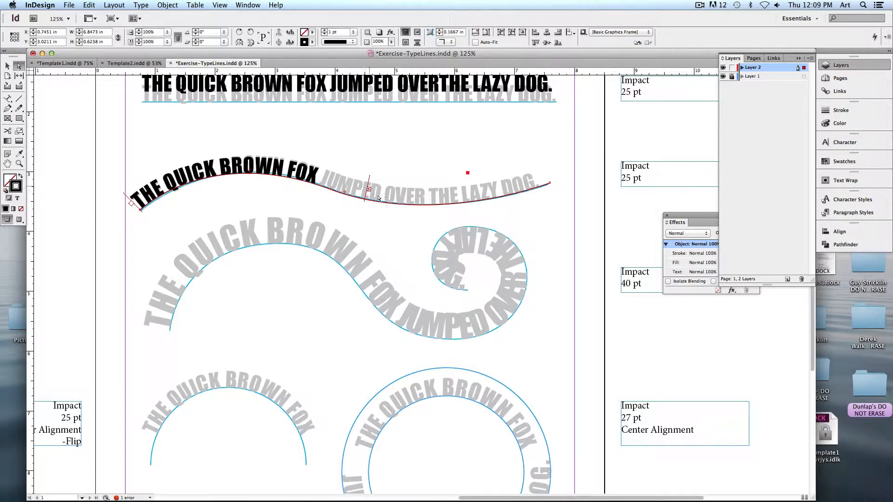
pyautogui.moveTo(370, 181); pyautogui.dragTo(537, 175)
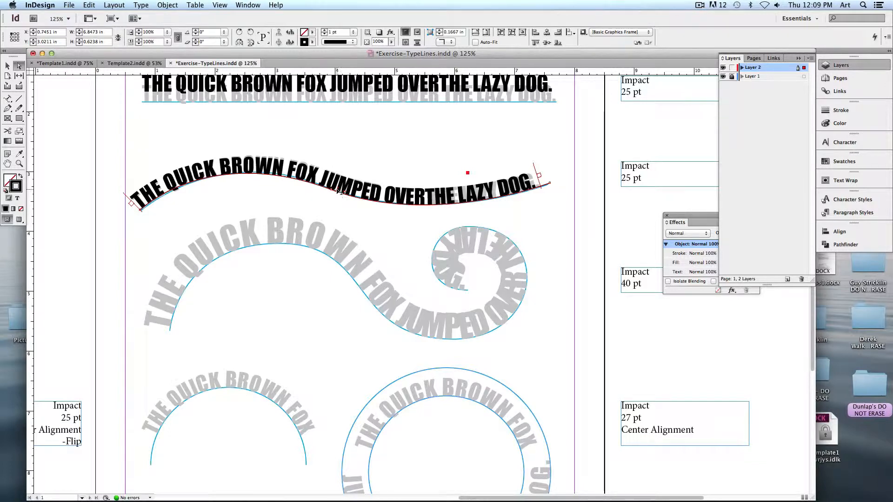
pyautogui.moveTo(341, 190)
pyautogui.mouseDown()
pyautogui.moveTo(357, 195)
pyautogui.moveTo(338, 192)
pyautogui.mouseUp()
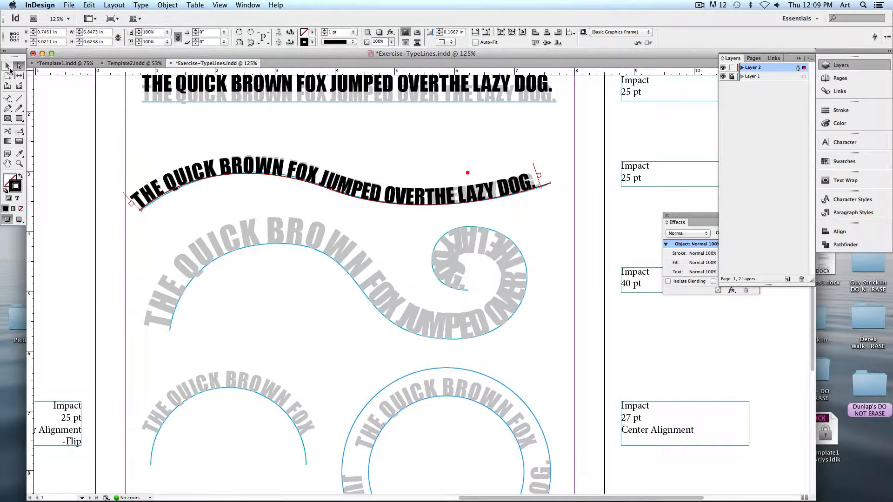
# Step: Open the Type on a Path options for the wavy sentence and move the dialog clear of the text
pyautogui.click(8, 68)
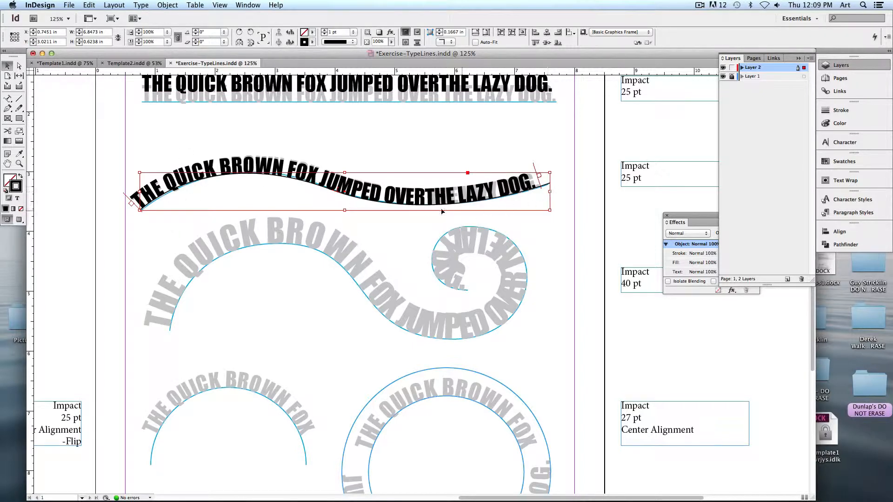
pyautogui.click(141, 5)
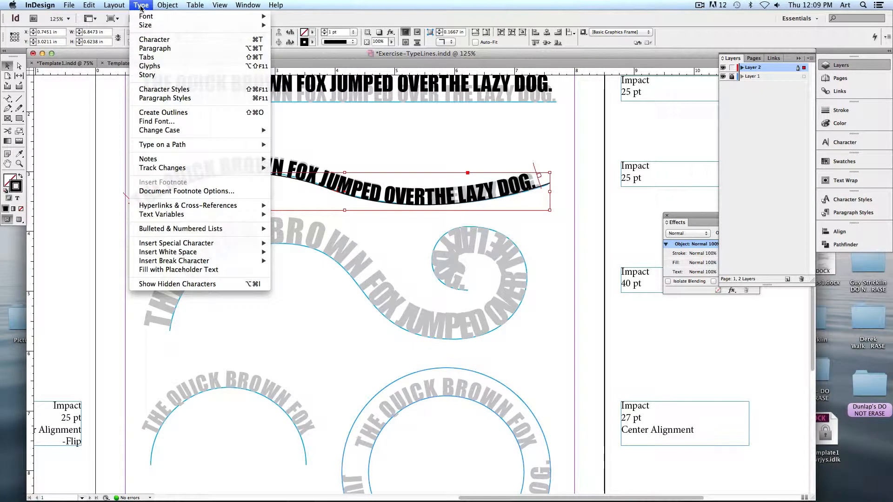
pyautogui.moveTo(151, 145)
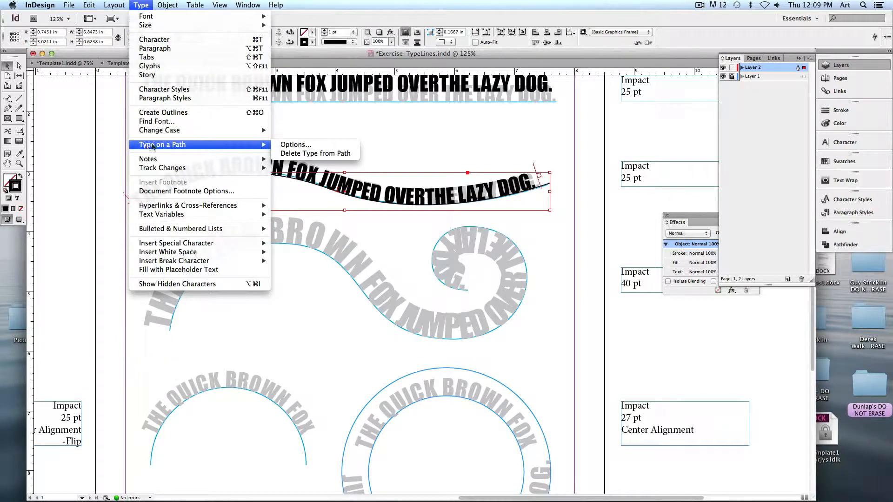
pyautogui.click(313, 146)
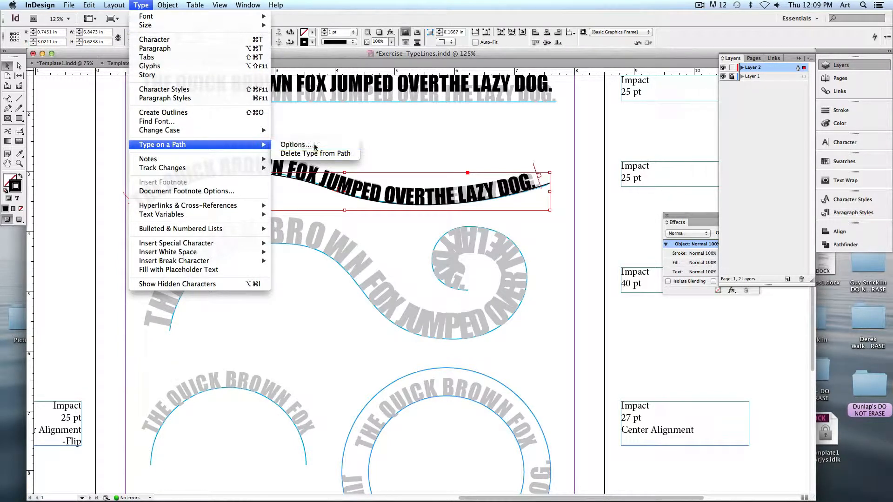
pyautogui.moveTo(675, 154); pyautogui.dragTo(497, 234)
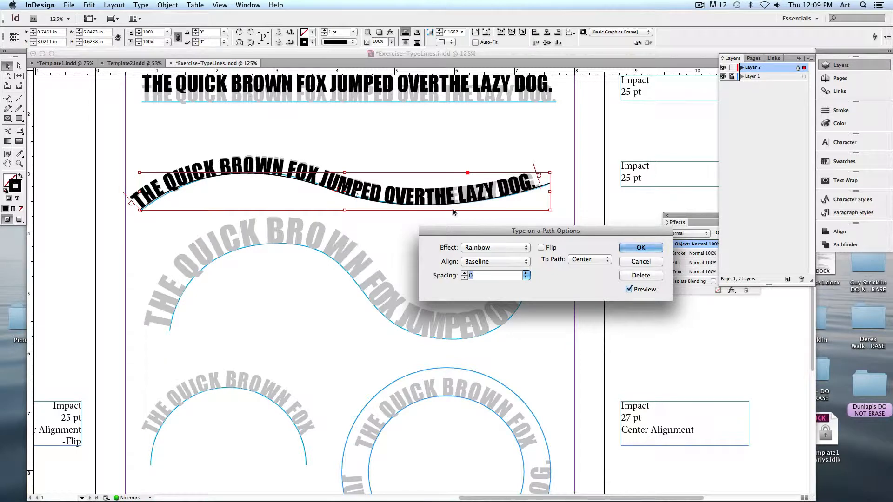
# Step: Preview the Flip option on the wavy sentence and turn it off again
pyautogui.click(542, 247)
pyautogui.moveTo(529, 231); pyautogui.dragTo(529, 254)
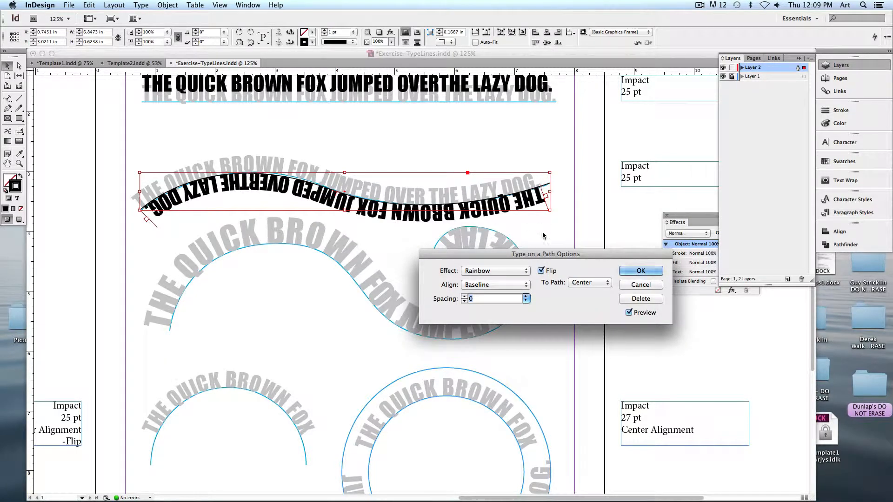
pyautogui.click(541, 271)
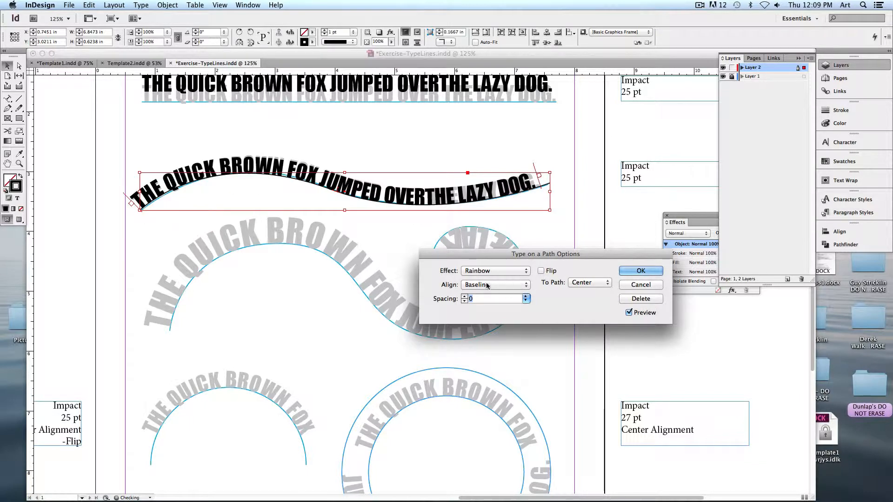
# Step: Preview the Skew and 3D Ribbon effects on the wavy sentence and return the effect to Rainbow
pyautogui.click(465, 275)
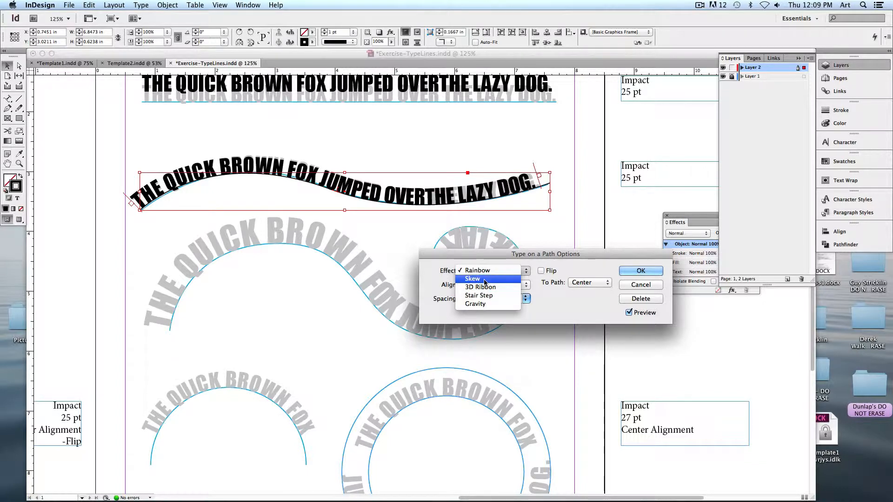
pyautogui.click(485, 280)
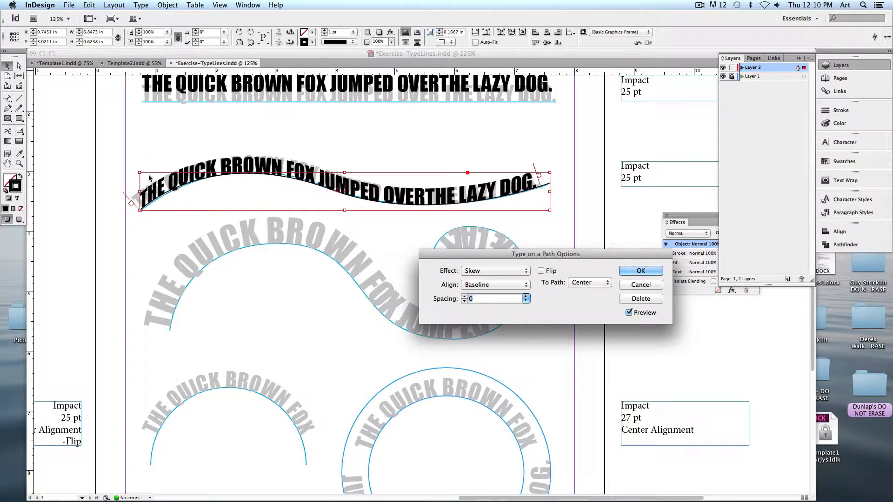
pyautogui.click(482, 272)
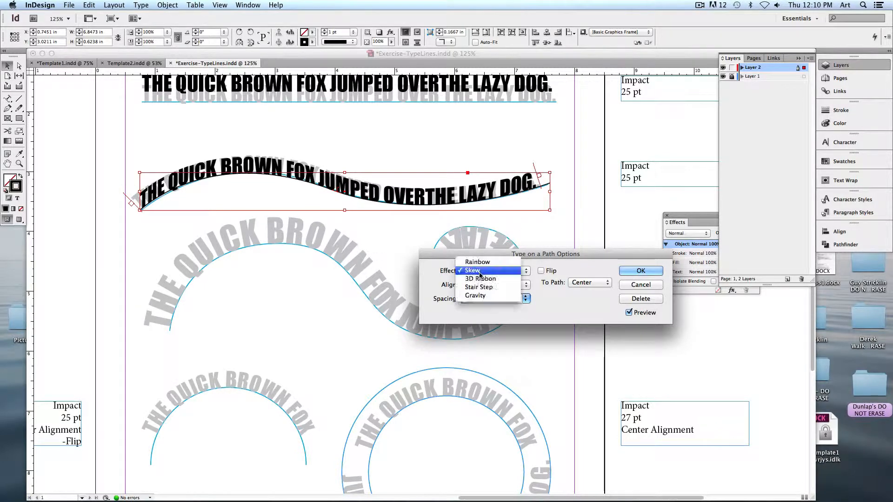
pyautogui.click(482, 262)
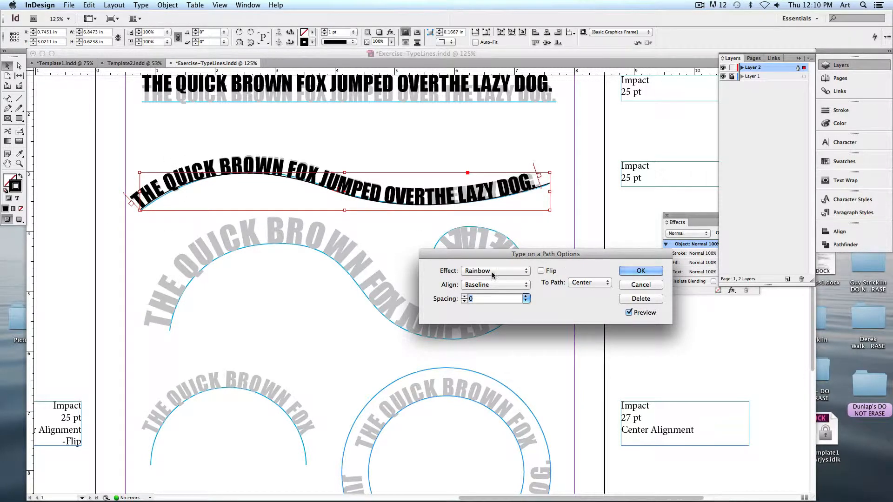
pyautogui.click(506, 271)
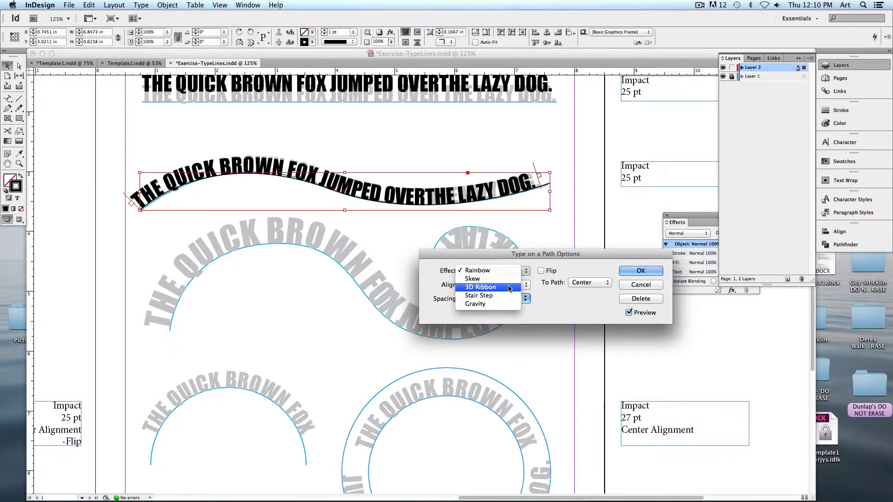
pyautogui.click(509, 287)
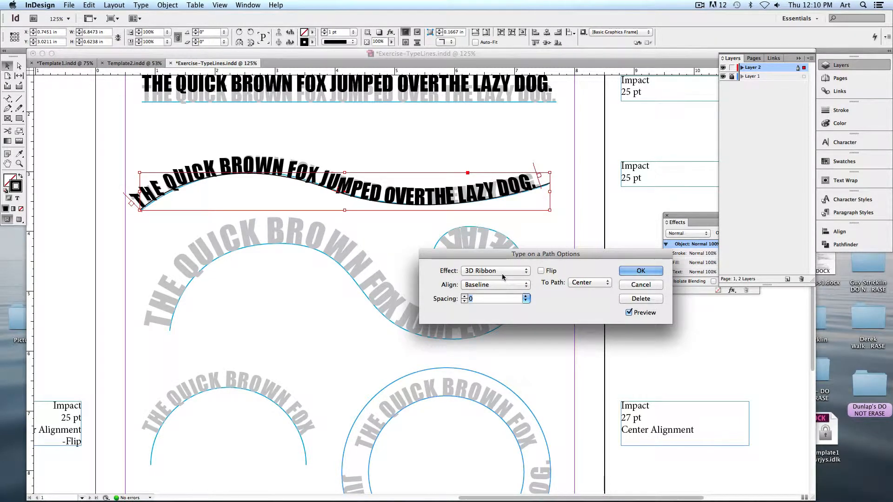
pyautogui.click(502, 276)
pyautogui.click(497, 257)
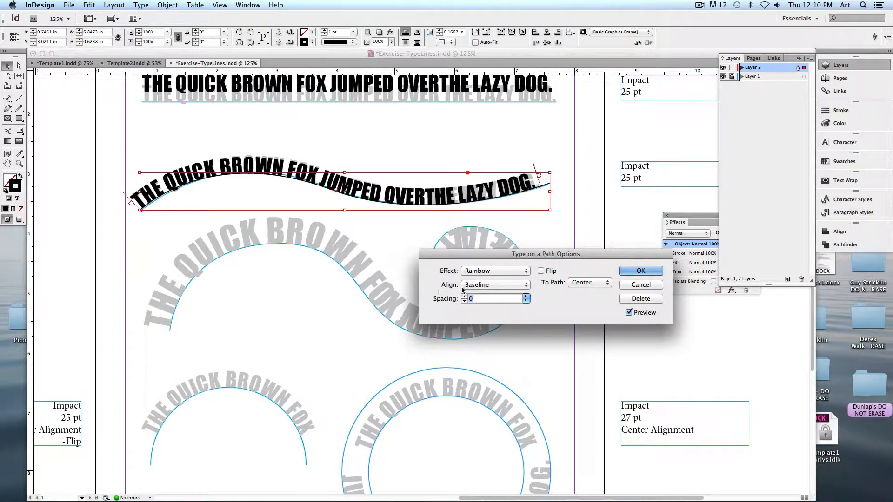
# Step: Preview the Center, Descender and Ascender alignments on the wavy sentence
pyautogui.click(492, 286)
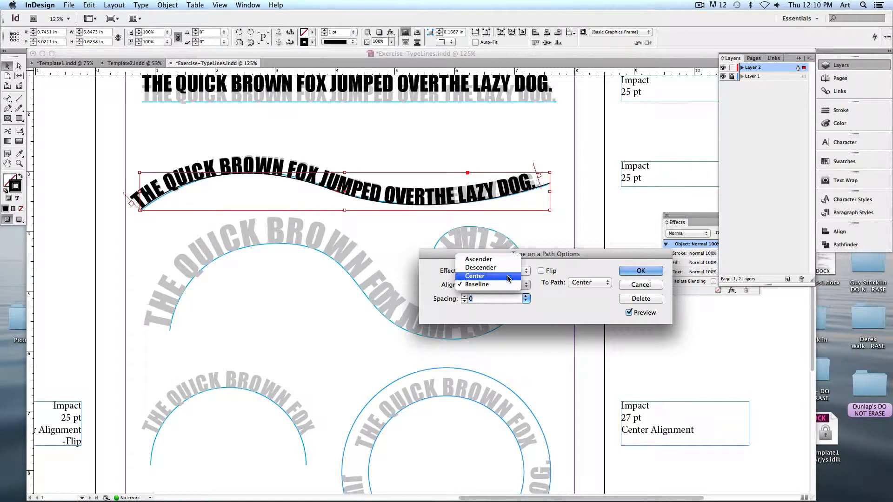
pyautogui.click(507, 276)
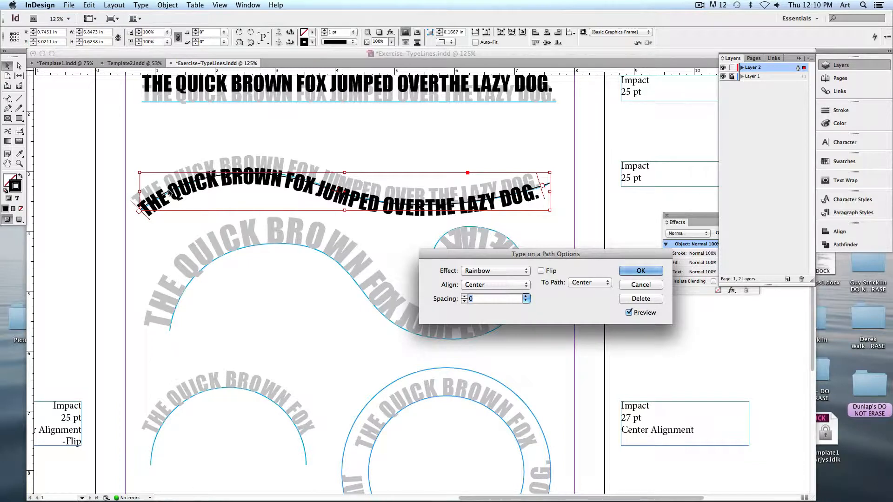
pyautogui.click(515, 293)
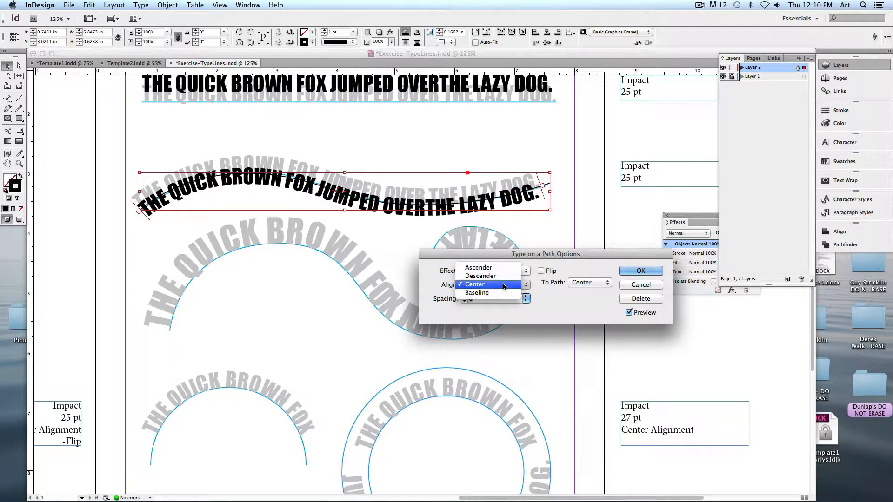
pyautogui.click(507, 278)
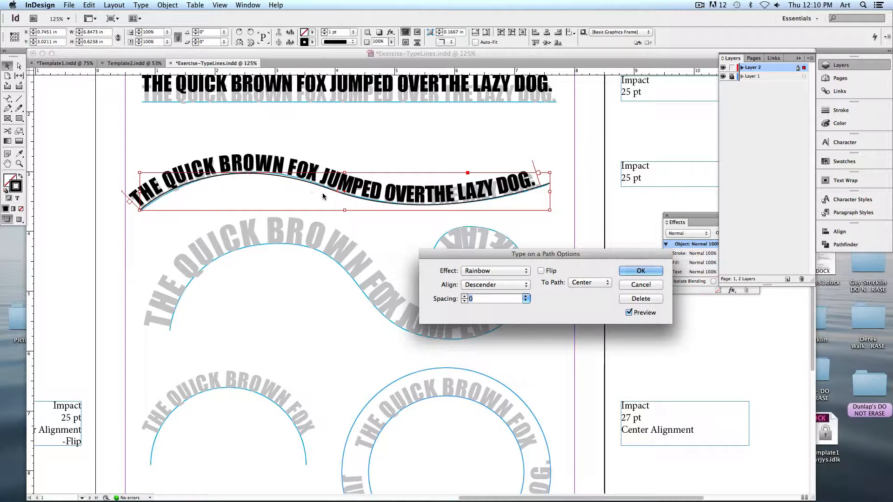
pyautogui.click(484, 286)
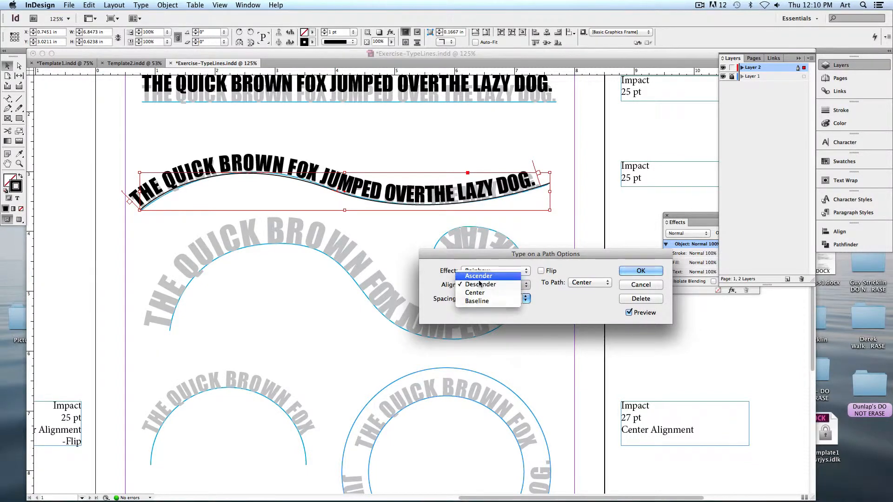
pyautogui.click(486, 275)
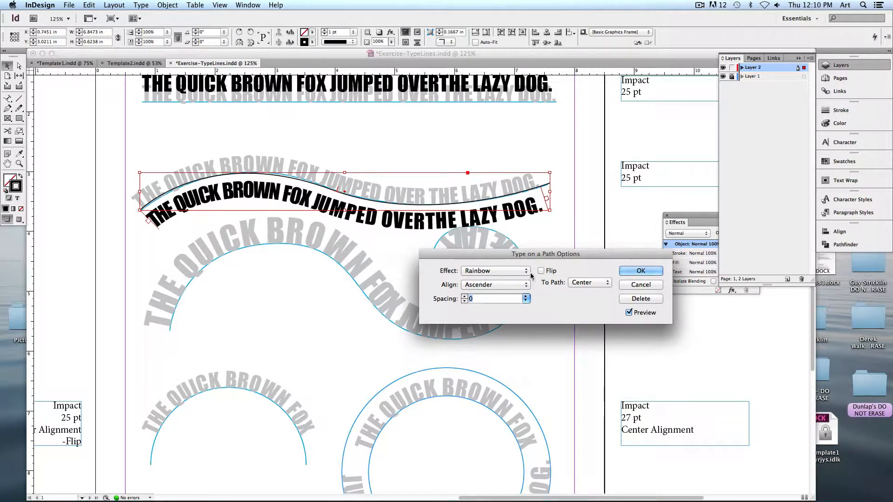
# Step: Return the wavy sentence's alignment to Baseline, apply the path options and deselect the text
pyautogui.click(517, 285)
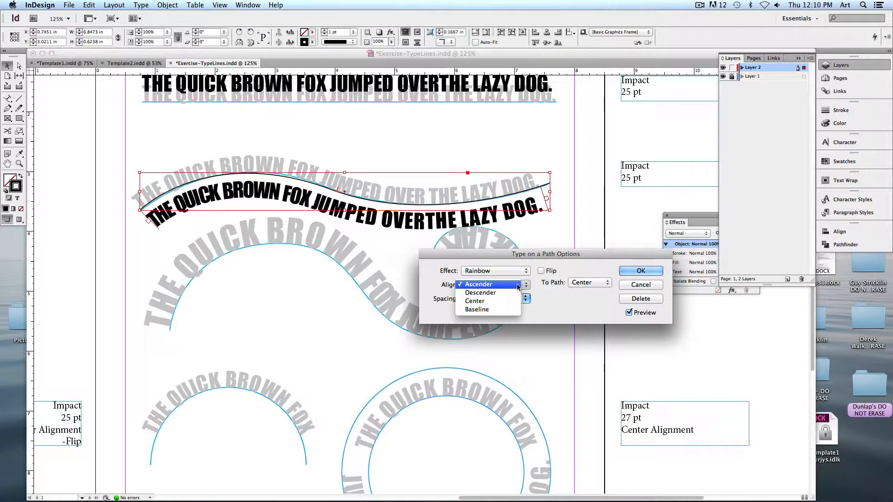
pyautogui.click(507, 309)
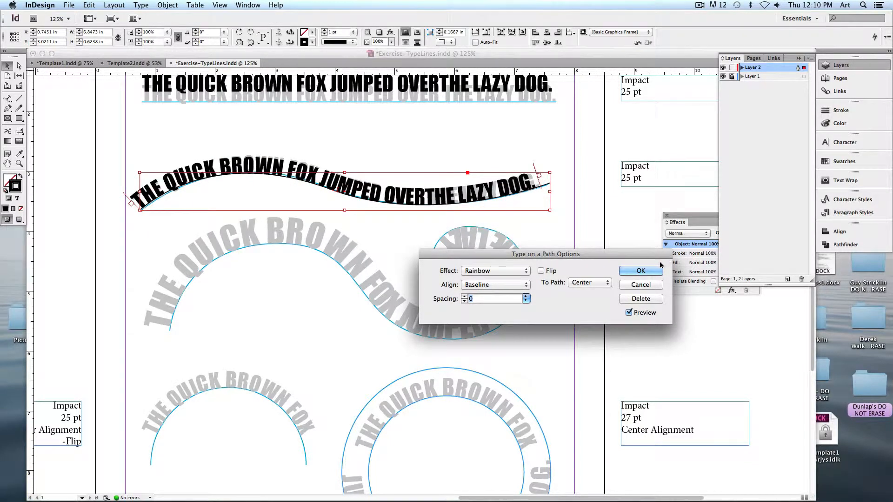
pyautogui.click(640, 271)
pyautogui.click(223, 293)
# Step: Draw a Pen tool path along the 40 pt swirl sample from its start to the top of the spiral, reshaping the trough handle to fit
pyautogui.scroll(-2, 225, 261)
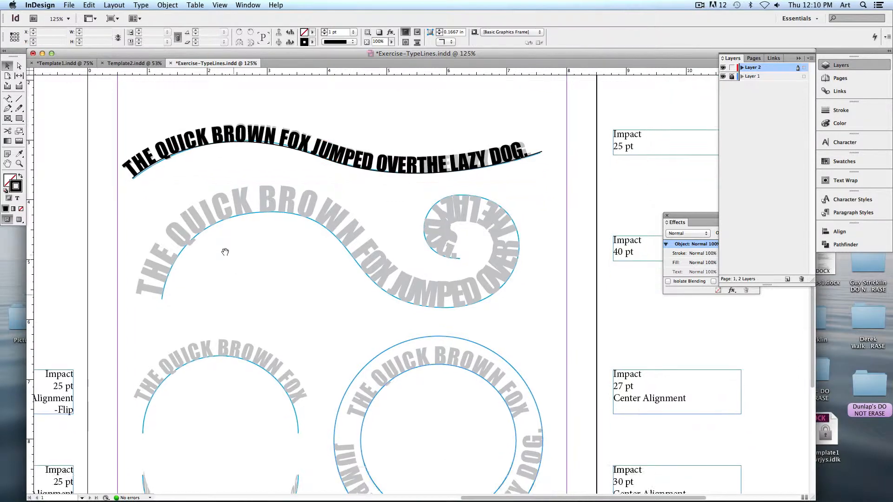
pyautogui.click(7, 107)
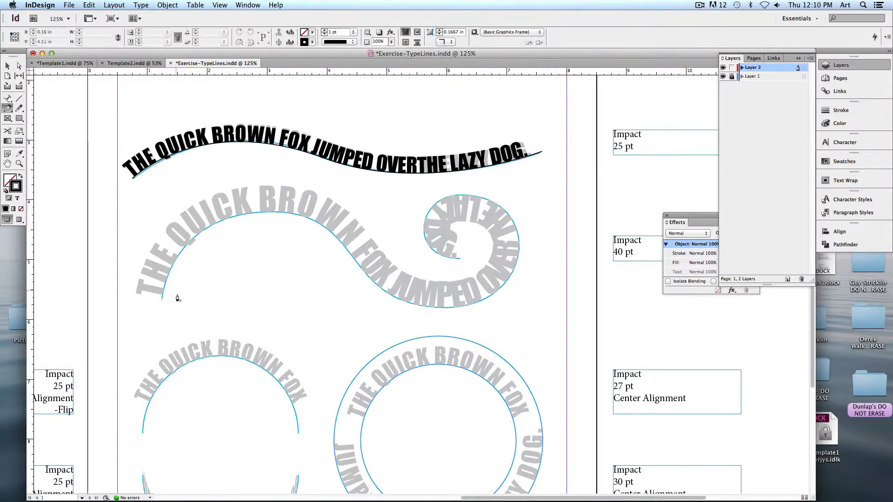
pyautogui.click(162, 297)
pyautogui.moveTo(277, 212); pyautogui.dragTo(384, 213)
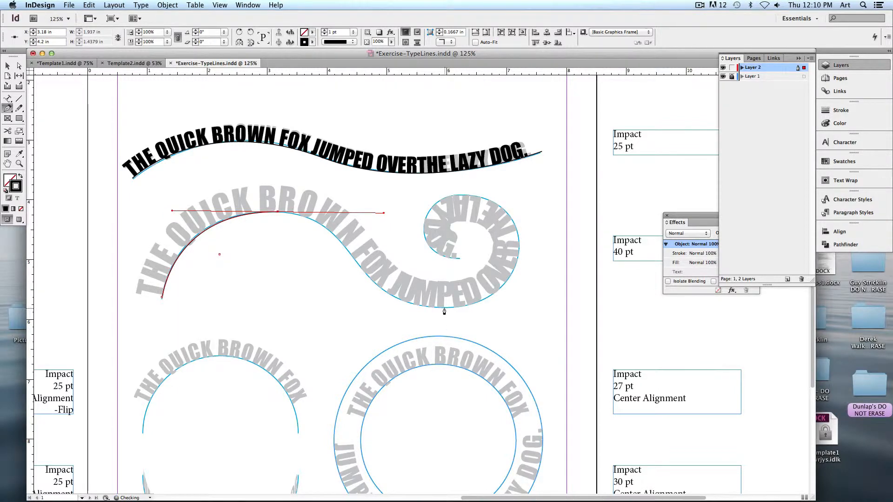
pyautogui.moveTo(433, 306); pyautogui.dragTo(606, 295)
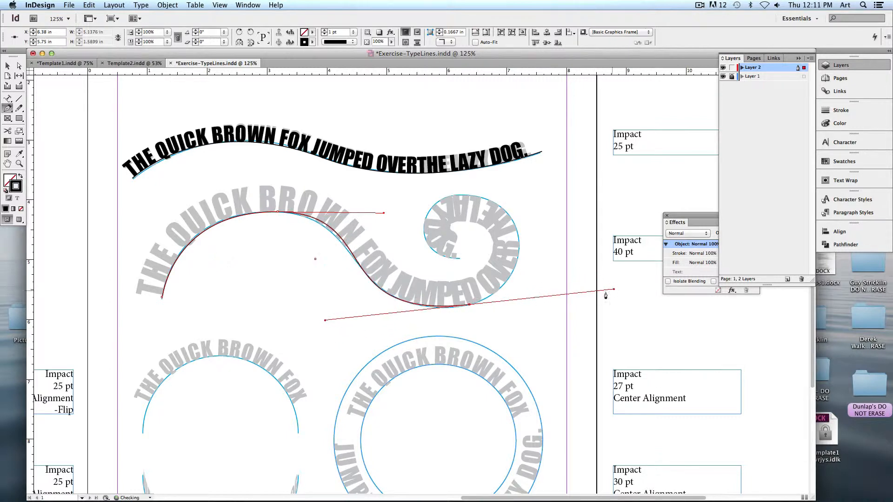
pyautogui.moveTo(466, 195); pyautogui.dragTo(433, 201)
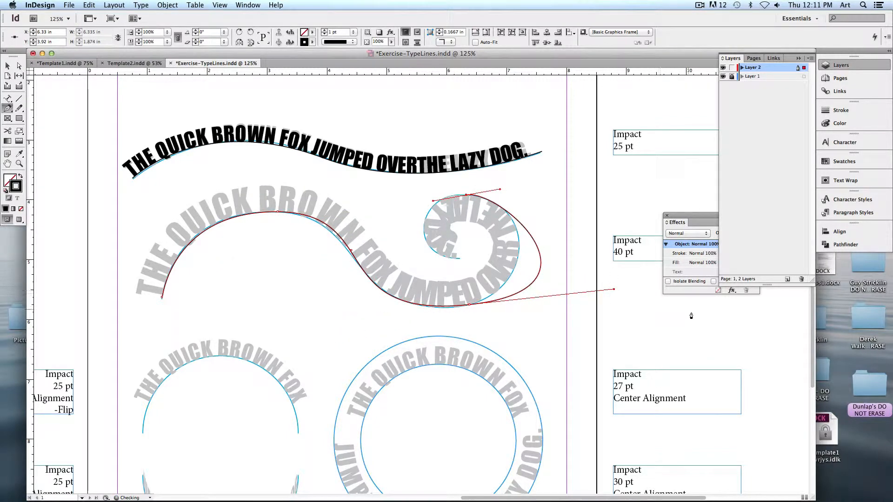
pyautogui.moveTo(613, 290); pyautogui.dragTo(566, 263)
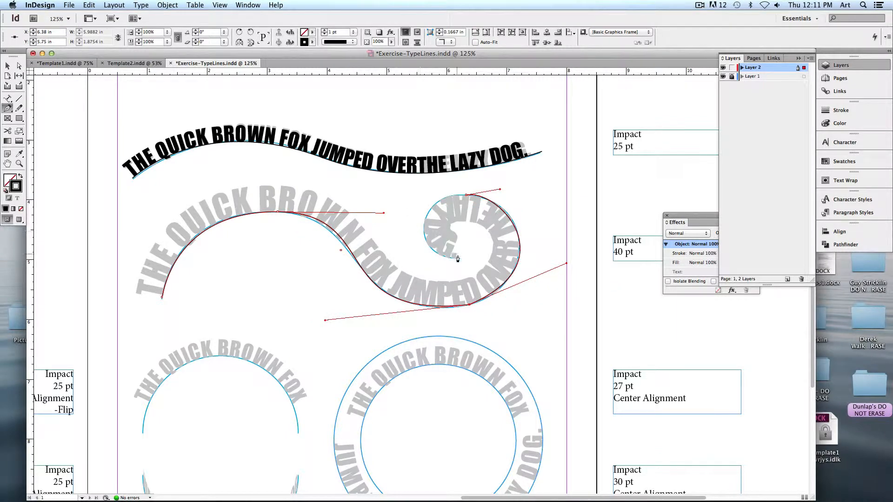
# Step: Continue the swirl path around to the spiral's inner end and adjust the last curve's handle to match the sample
pyautogui.moveTo(458, 259); pyautogui.dragTo(436, 255)
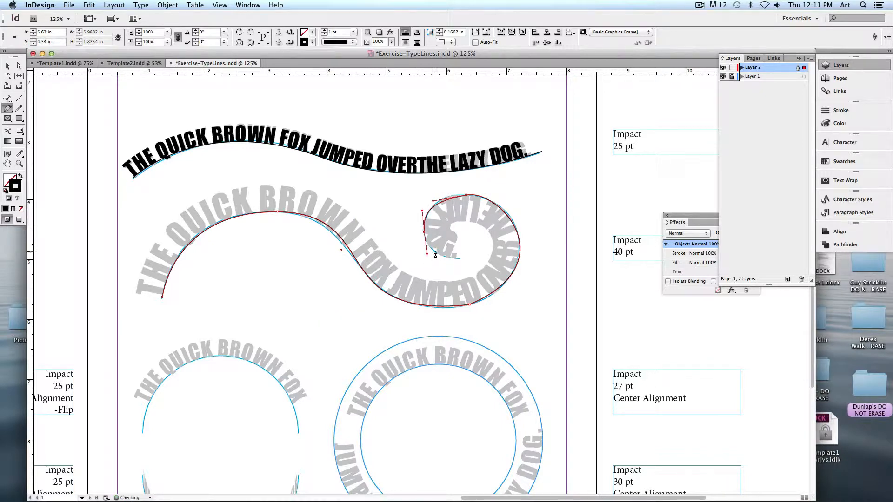
pyautogui.click(461, 259)
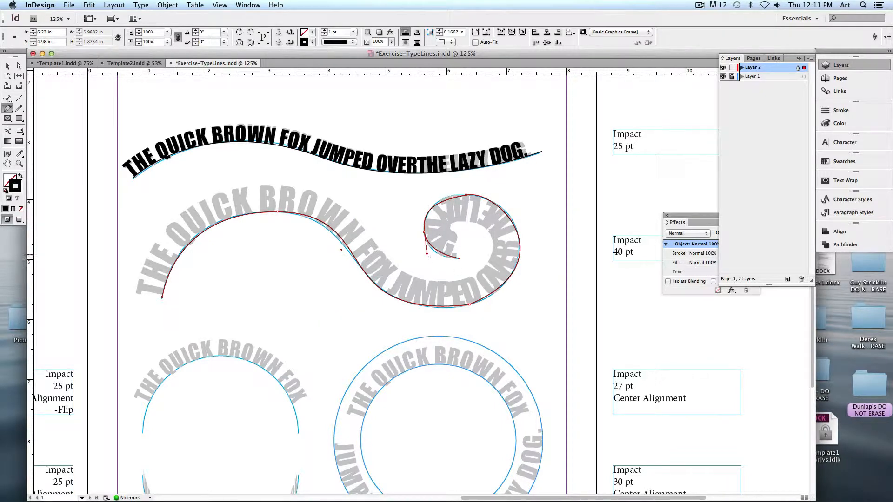
pyautogui.moveTo(427, 254); pyautogui.dragTo(425, 261)
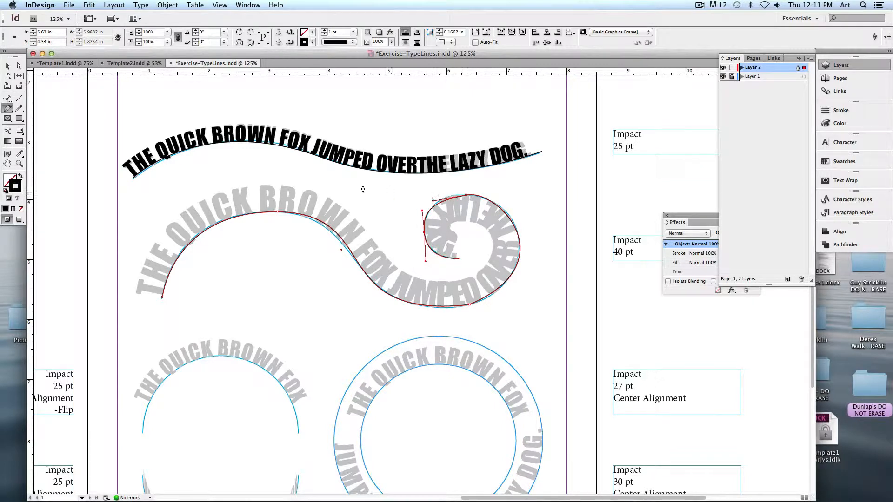
# Step: Refine the anchor point at the top of the spiral and its handle with the Direct Selection tool
pyautogui.press('a')
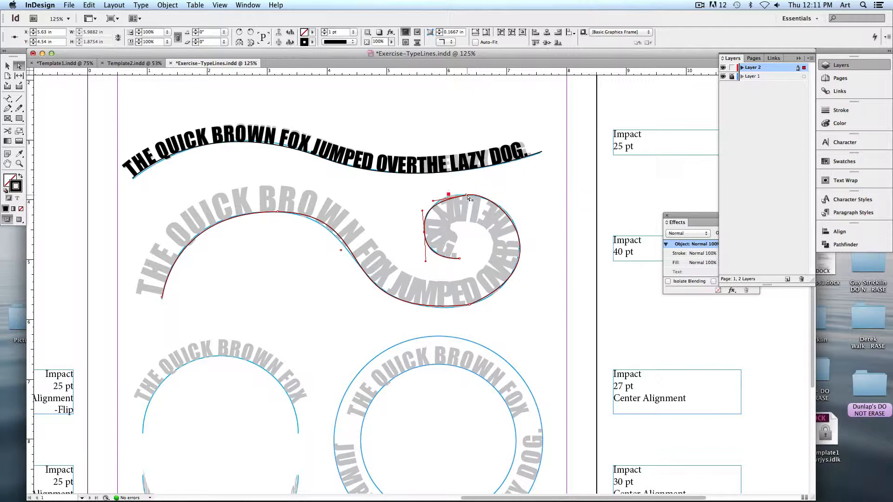
pyautogui.moveTo(469, 198); pyautogui.dragTo(505, 185)
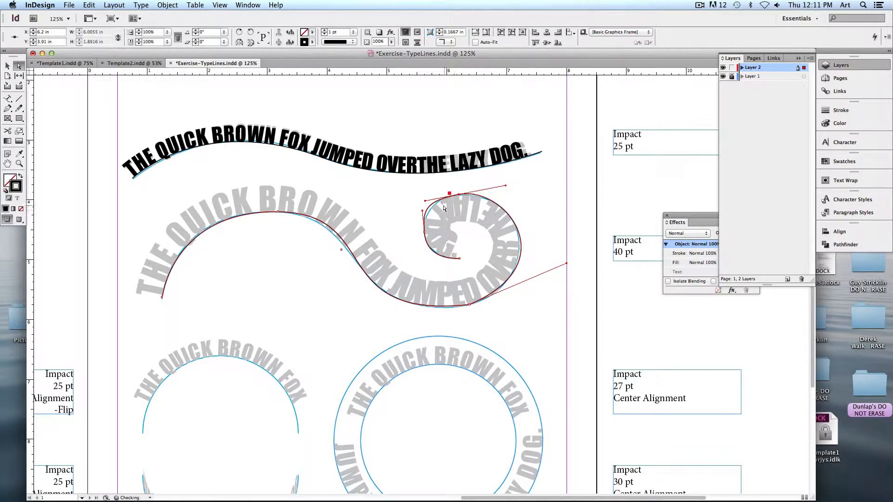
pyautogui.moveTo(425, 201); pyautogui.dragTo(432, 199)
# Step: Copy the wavy sentence and paste it as type along the new swirl path
pyautogui.click(8, 99)
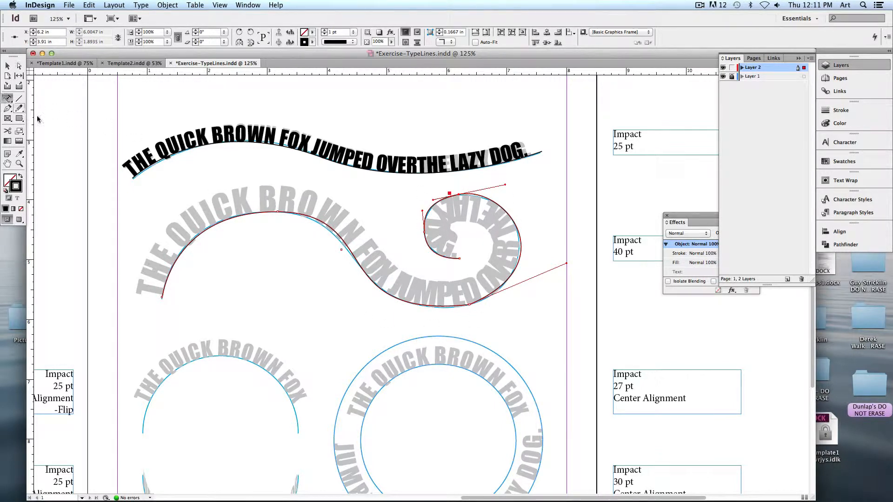
pyautogui.tripleClick(156, 148)
pyautogui.press('super+c')
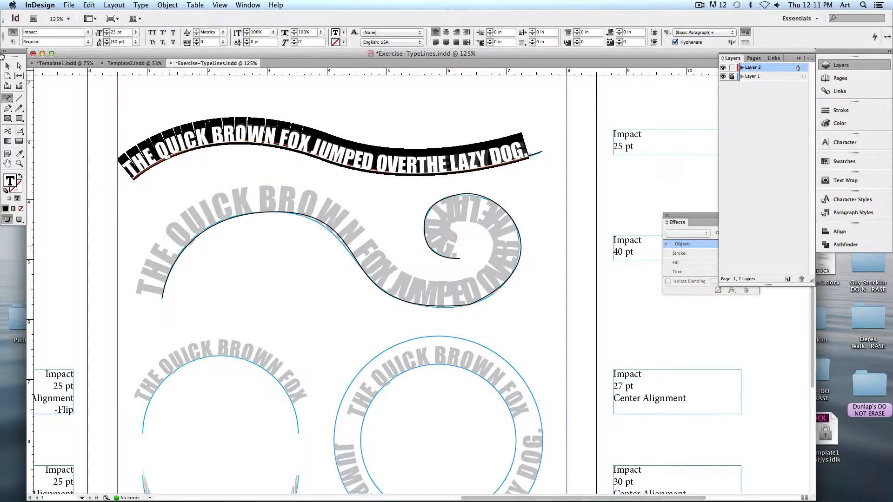
pyautogui.click(7, 66)
pyautogui.click(49, 108)
pyautogui.click(7, 98)
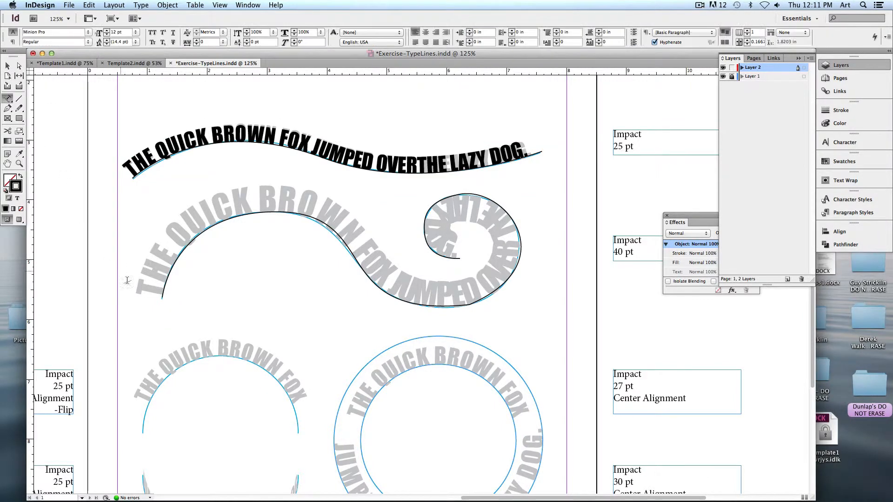
pyautogui.click(160, 295)
pyautogui.press('super+v')
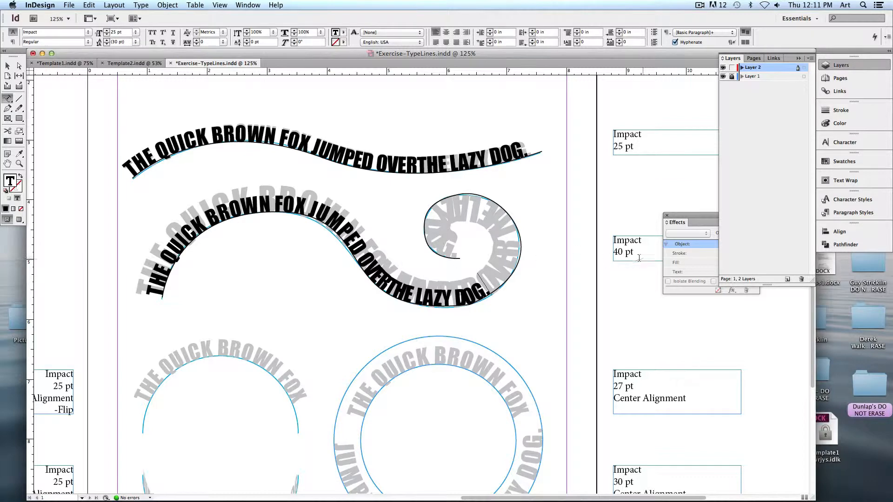
# Step: Set the whole swirl sentence's font size to 40 pt
pyautogui.press('super+a')
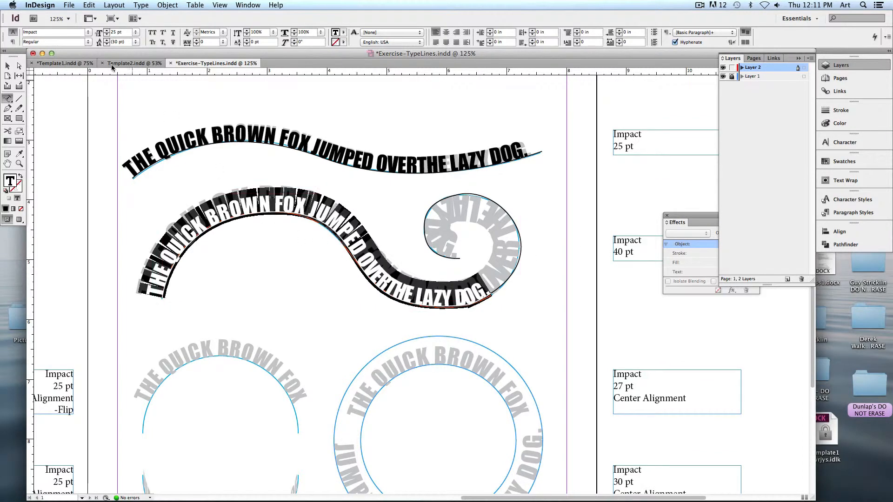
pyautogui.click(116, 32)
pyautogui.press('Return')
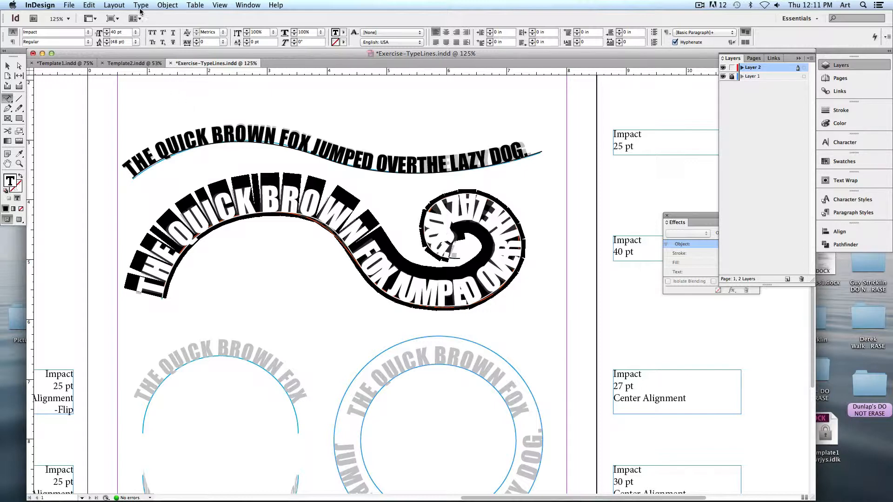
# Step: Open the Type on a Path options for the swirl text and move the dialog clear of the spiral
pyautogui.click(7, 66)
pyautogui.click(141, 5)
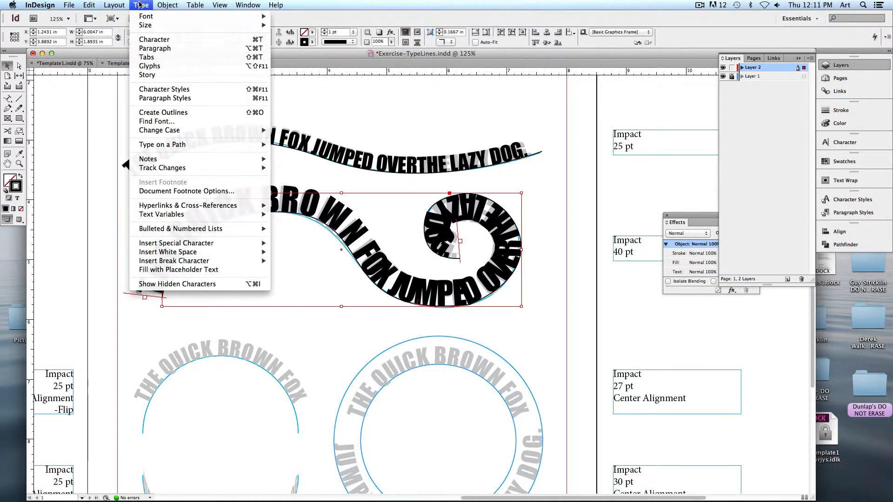
pyautogui.moveTo(162, 147)
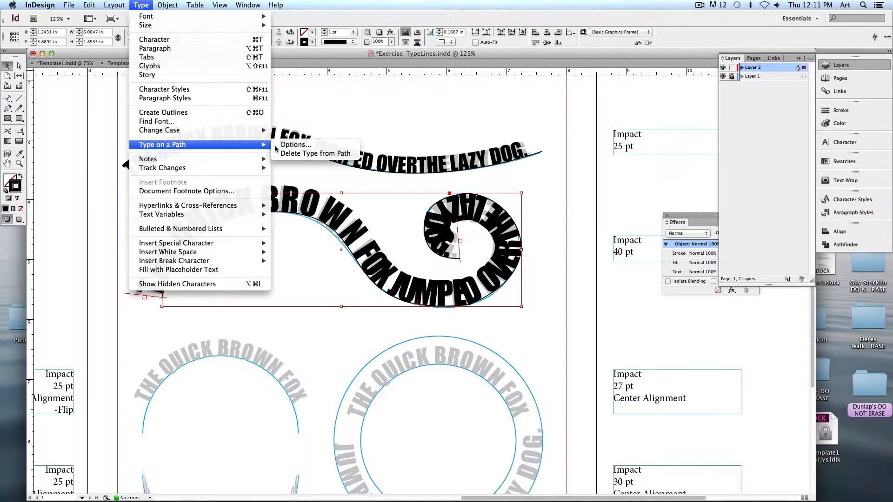
pyautogui.click(306, 146)
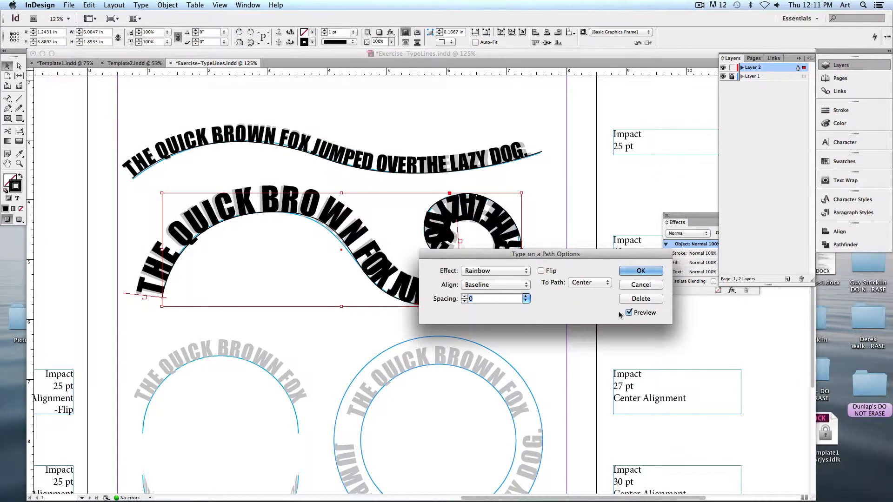
pyautogui.moveTo(553, 242); pyautogui.dragTo(662, 209)
# Step: Preview the Skew and 3D Ribbon effects on the swirl sentence, moving the dialog farther away from the text
pyautogui.click(631, 226)
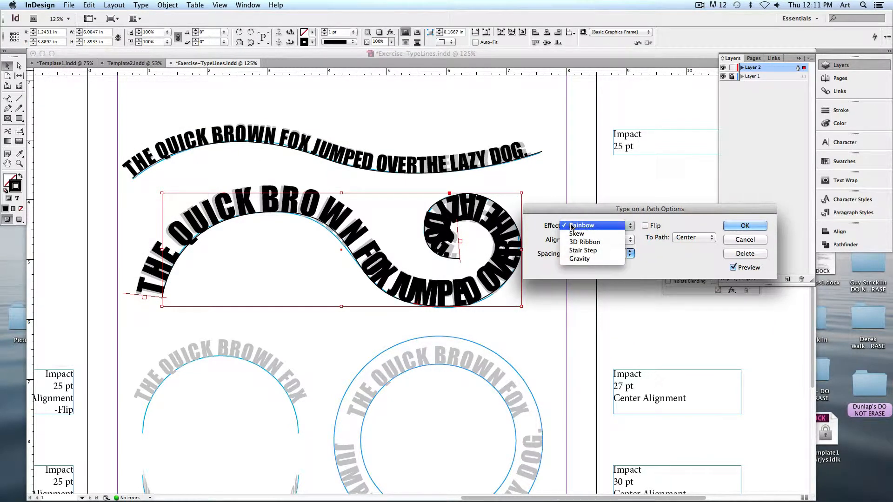
pyautogui.click(599, 234)
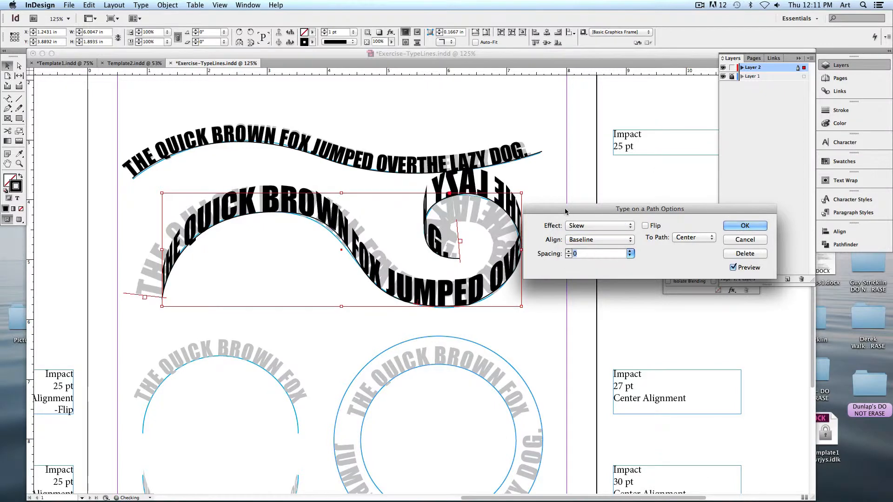
pyautogui.moveTo(564, 212); pyautogui.dragTo(630, 200)
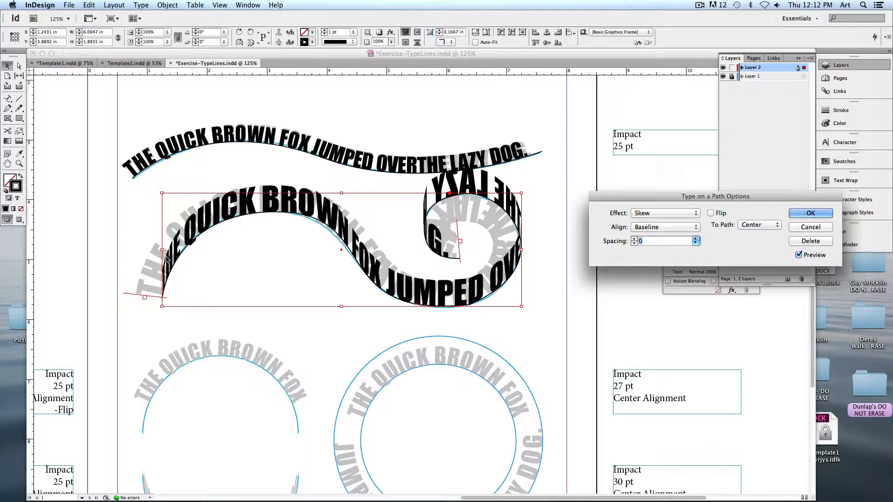
pyautogui.click(683, 214)
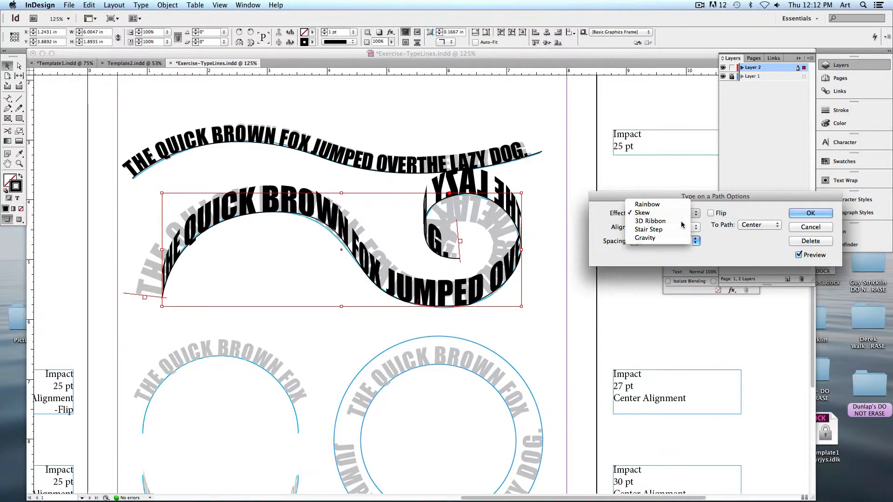
pyautogui.click(683, 222)
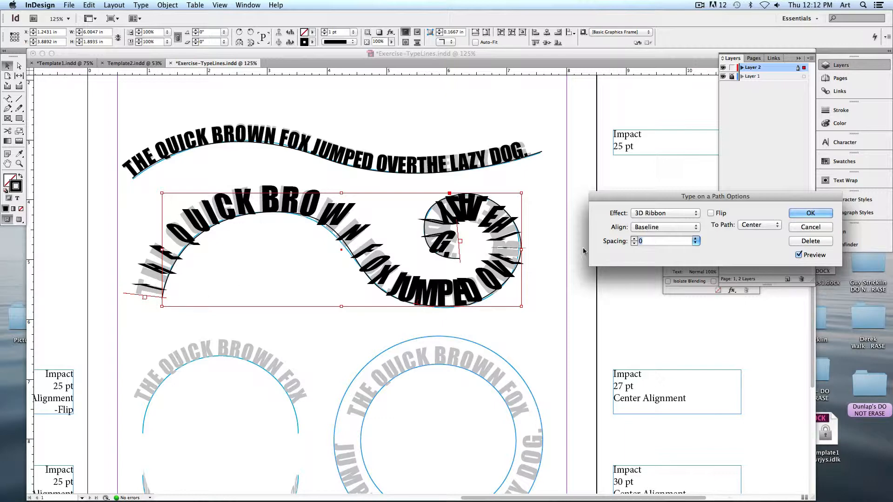
# Step: Preview the Stair Step and Gravity effects on the swirl sentence
pyautogui.click(652, 214)
pyautogui.click(670, 222)
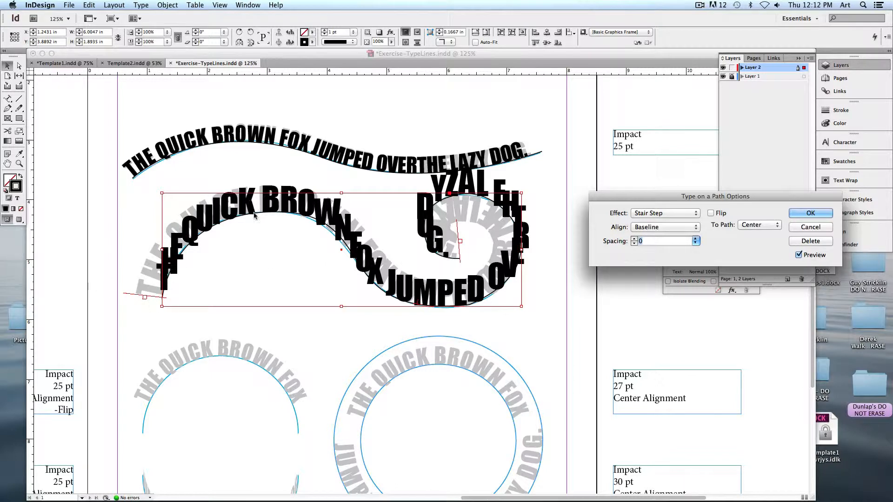
pyautogui.click(669, 214)
pyautogui.click(664, 225)
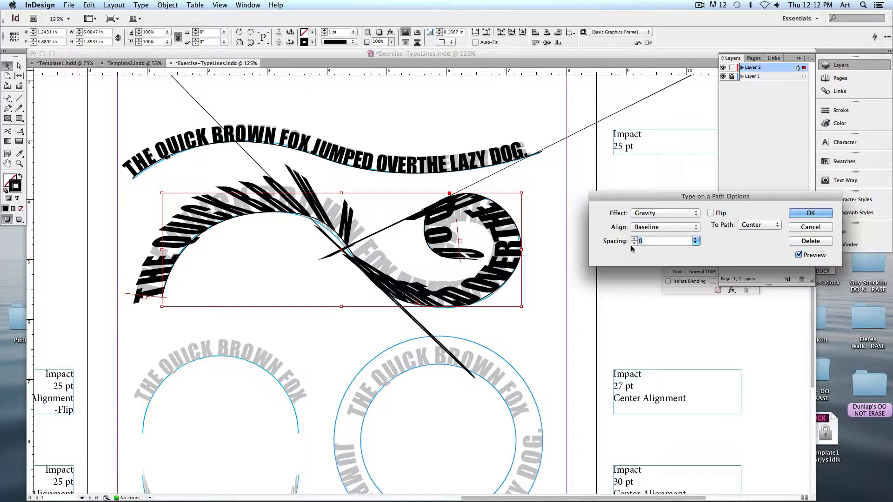
# Step: Return the swirl sentence to the Rainbow effect after comparing it with Skew, and apply the path options
pyautogui.click(647, 214)
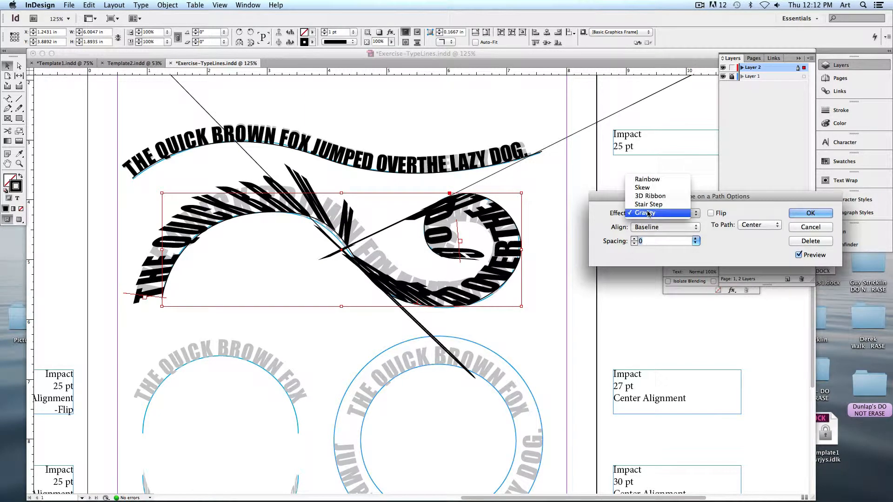
pyautogui.click(665, 181)
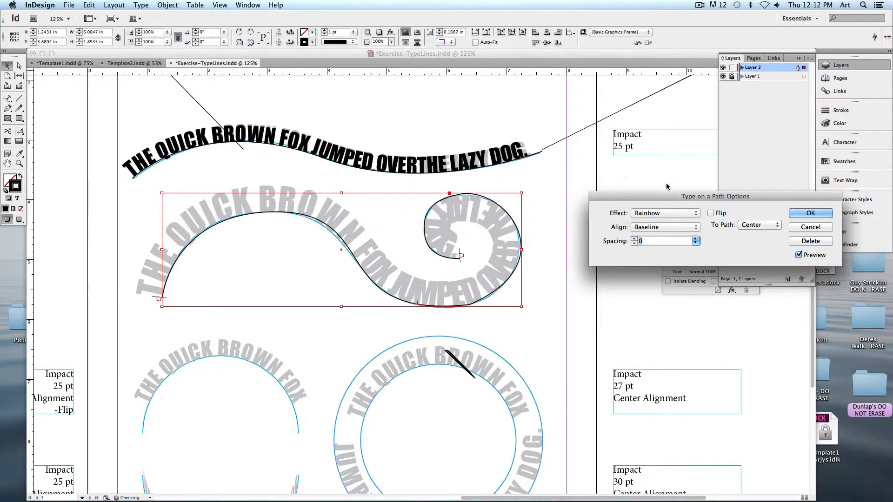
pyautogui.click(648, 214)
pyautogui.click(671, 223)
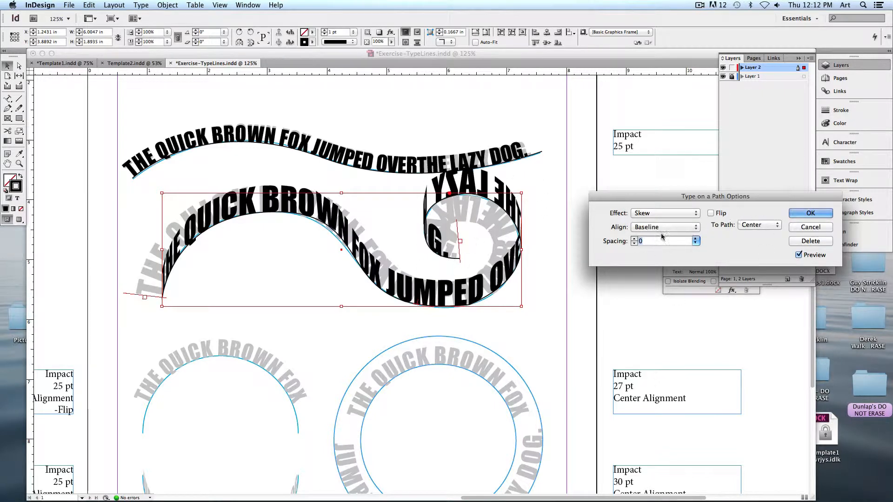
pyautogui.click(665, 213)
pyautogui.click(648, 206)
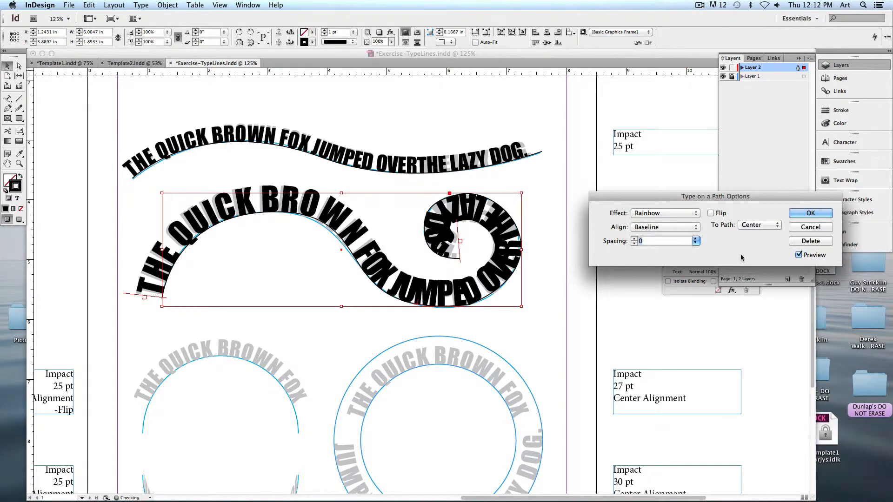
pyautogui.click(810, 213)
# Step: Draw a circular frame about 2.6 in in diameter over the blue arc under THE QUICK BROWN FOX and give it the default 1 pt black stroke
pyautogui.click(376, 375)
pyautogui.moveTo(322, 367); pyautogui.dragTo(357, 199)
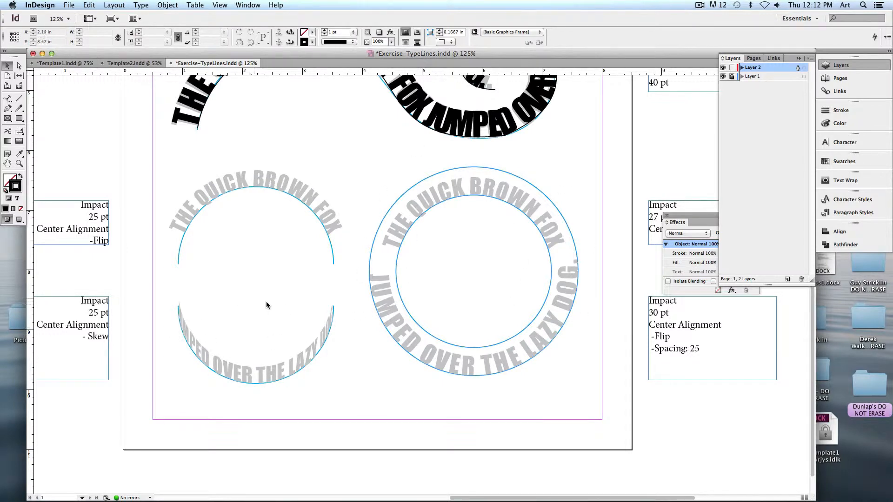
pyautogui.moveTo(7, 108); pyautogui.dragTo(48, 131)
pyautogui.moveTo(200, 248); pyautogui.dragTo(337, 342)
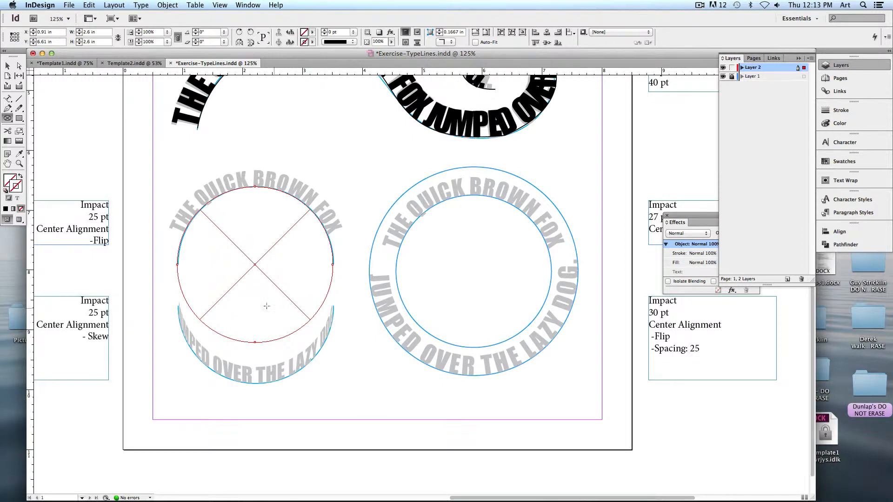
pyautogui.click(5, 190)
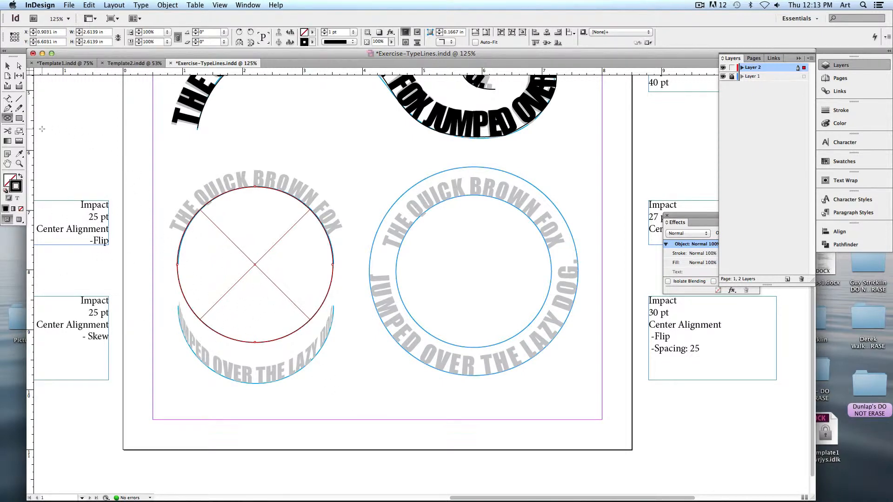
# Step: Cut the circle into upper and lower halves at its two side anchor points with the Scissors tool
pyautogui.click(8, 132)
pyautogui.click(177, 264)
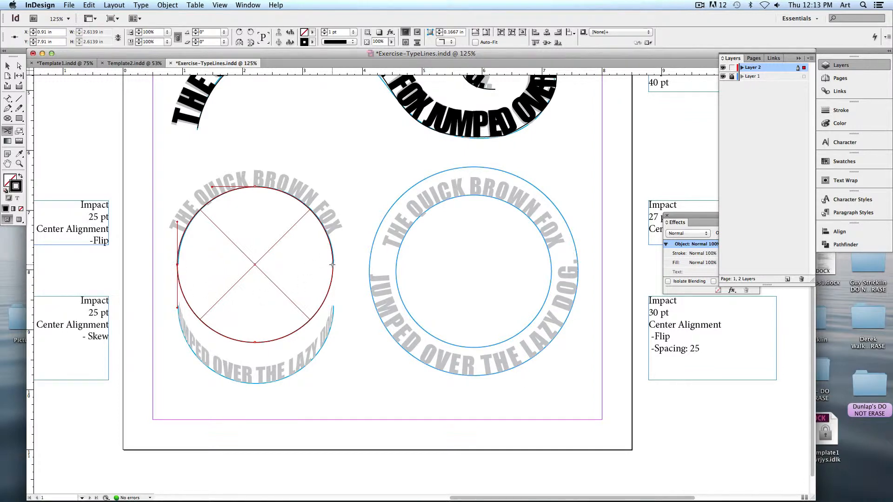
pyautogui.click(332, 264)
# Step: Move the lower half circle down onto the lower arc sample, deselect it and switch to Preview screen mode
pyautogui.click(7, 65)
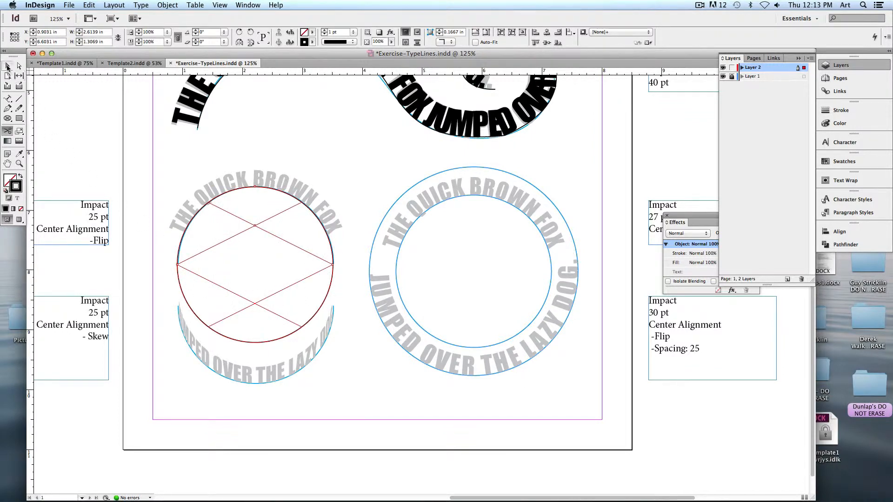
pyautogui.moveTo(273, 311); pyautogui.dragTo(274, 353)
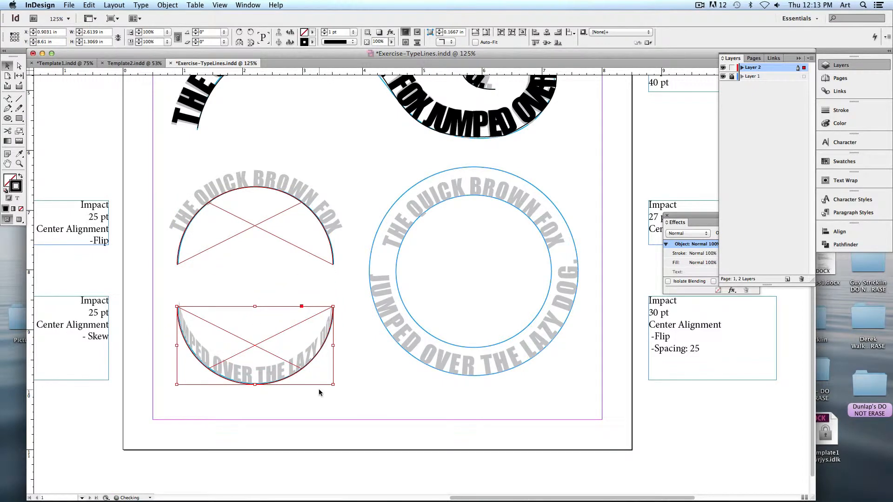
pyautogui.click(289, 298)
pyautogui.click(15, 220)
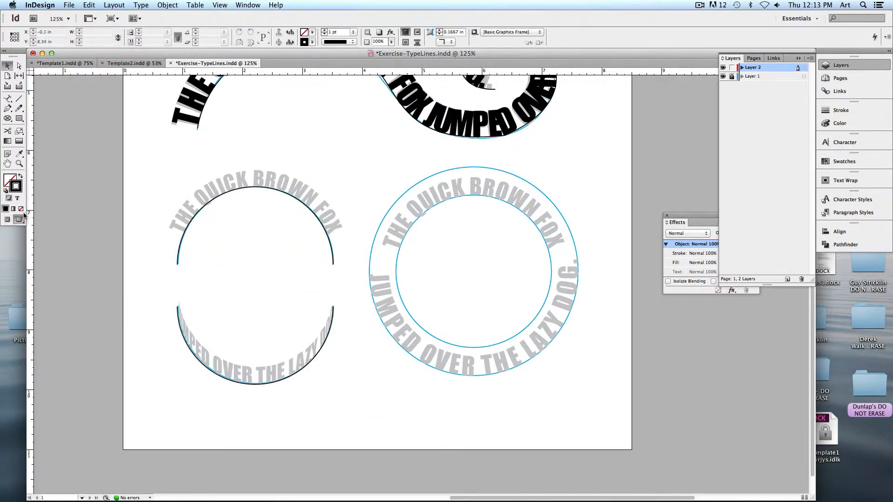
# Step: Add the text THE QUICK BROWN FOX along the upper half circle in 25 pt Impact
pyautogui.click(7, 99)
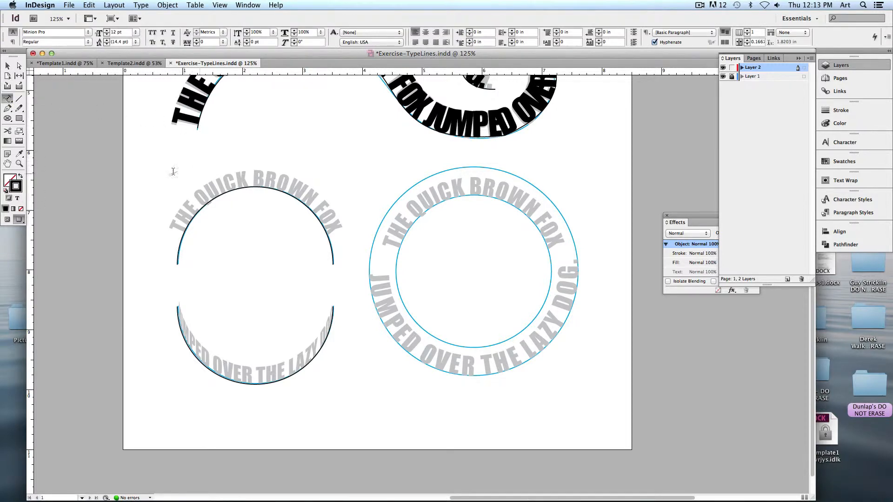
pyautogui.click(178, 262)
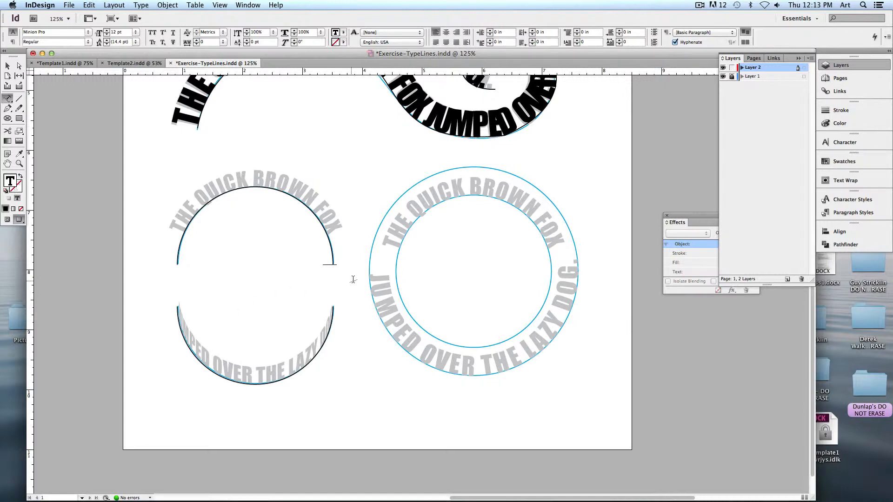
pyautogui.write('THE QUICK BROWN FOX')
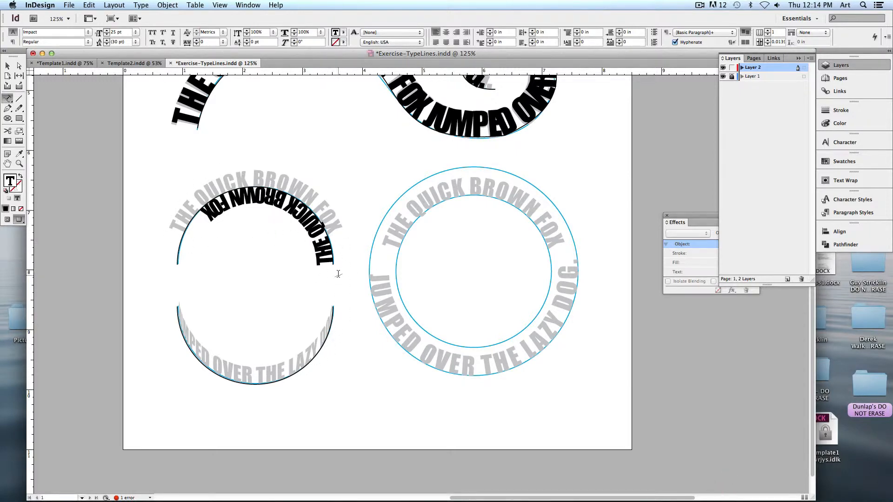
# Step: Flip the upper half circle's text to the outside of the curve through the Type on a Path options
pyautogui.moveTo(331, 263); pyautogui.dragTo(279, 188)
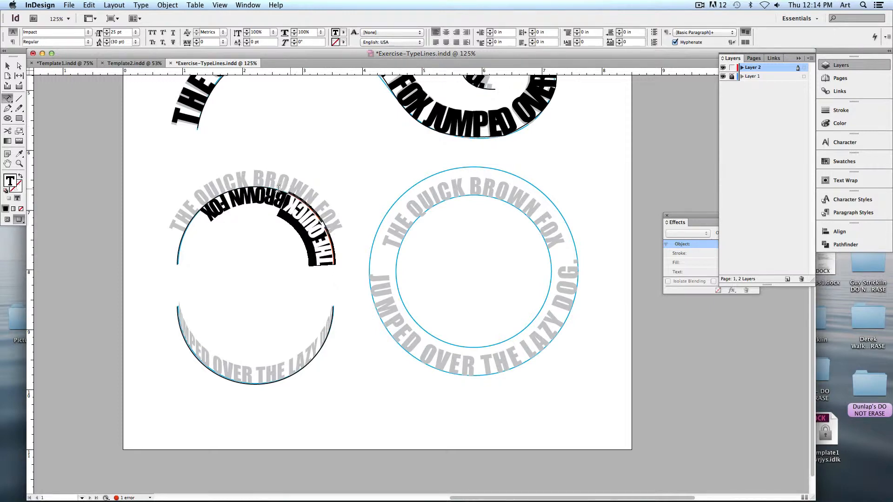
pyautogui.click(302, 208)
pyautogui.moveTo(330, 263); pyautogui.dragTo(314, 201)
pyautogui.click(7, 66)
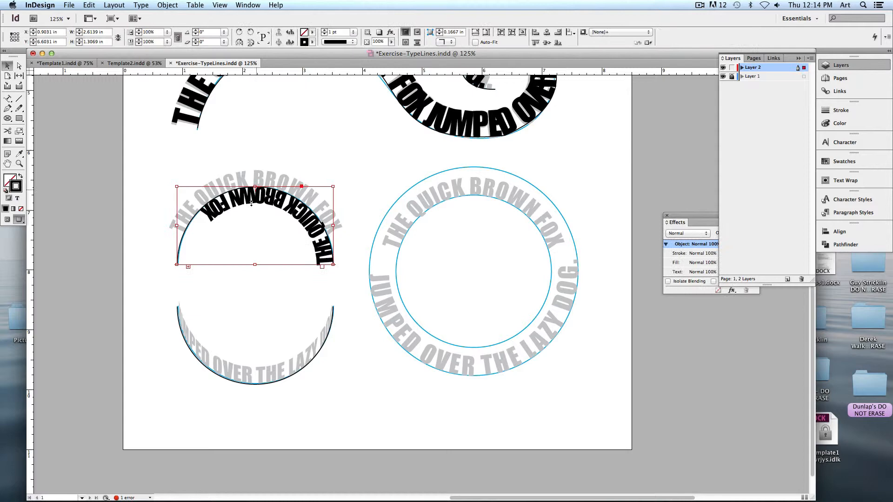
pyautogui.click(166, 5)
pyautogui.moveTo(141, 5)
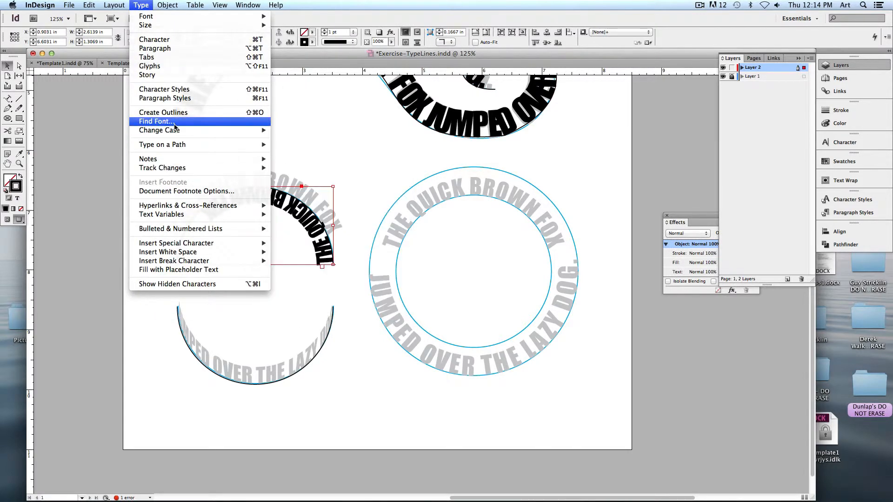
pyautogui.moveTo(260, 144)
pyautogui.click(293, 144)
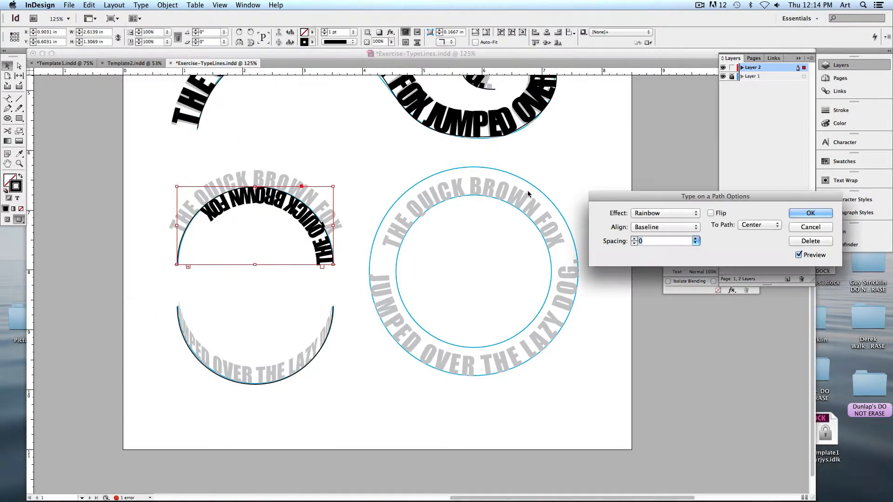
pyautogui.click(715, 213)
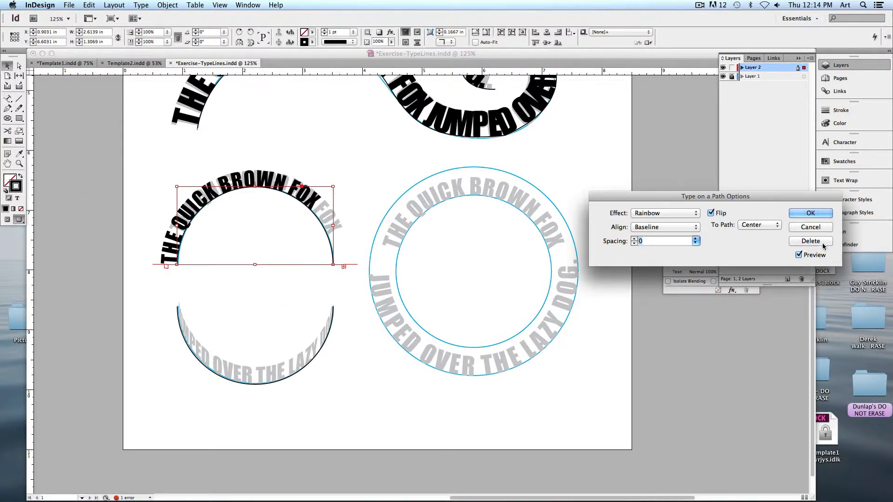
pyautogui.click(810, 213)
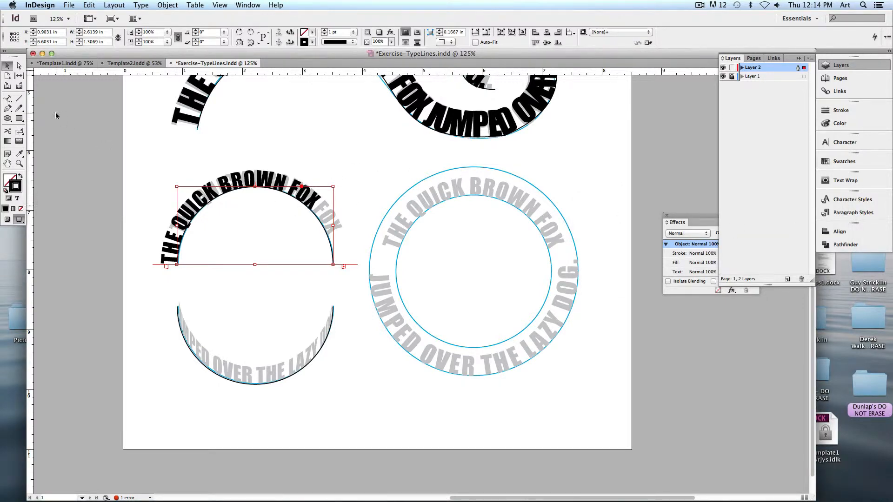
# Step: Delete the leftover overset text after FOX on the upper half circle so only THE QUICK BROWN FOX remains
pyautogui.click(8, 99)
pyautogui.click(315, 203)
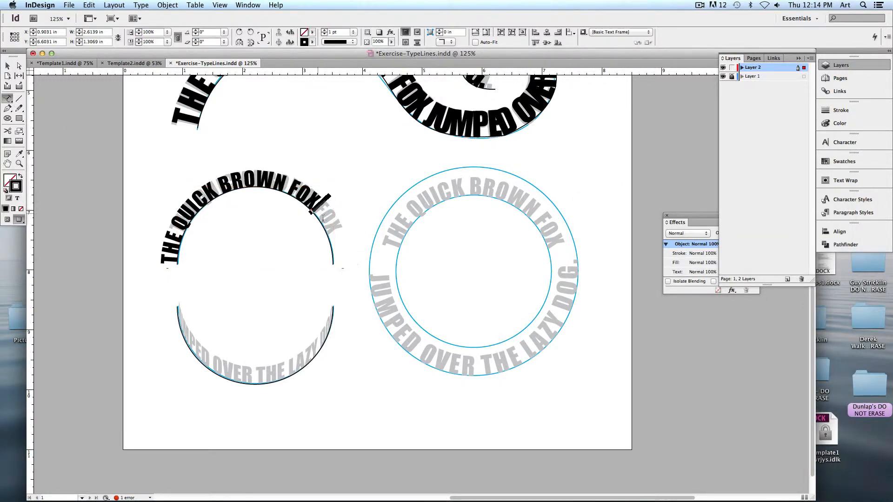
pyautogui.write('OVER-')
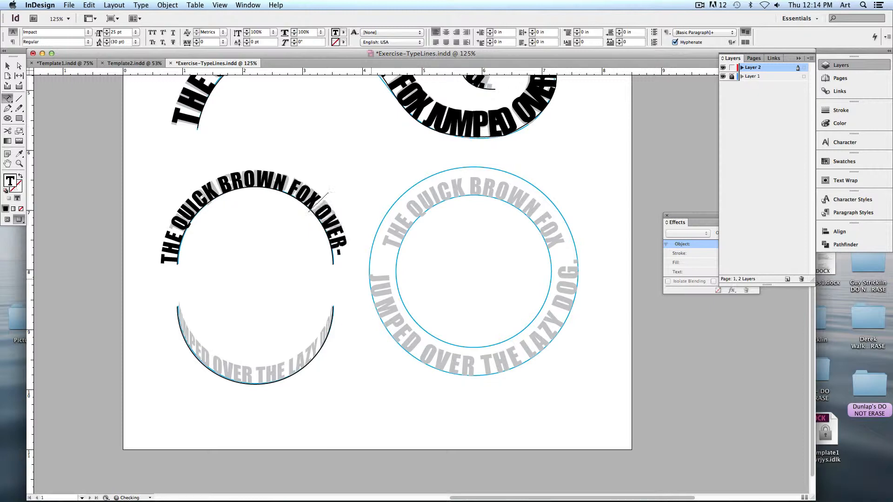
pyautogui.write(' THE LAZY DOG.')
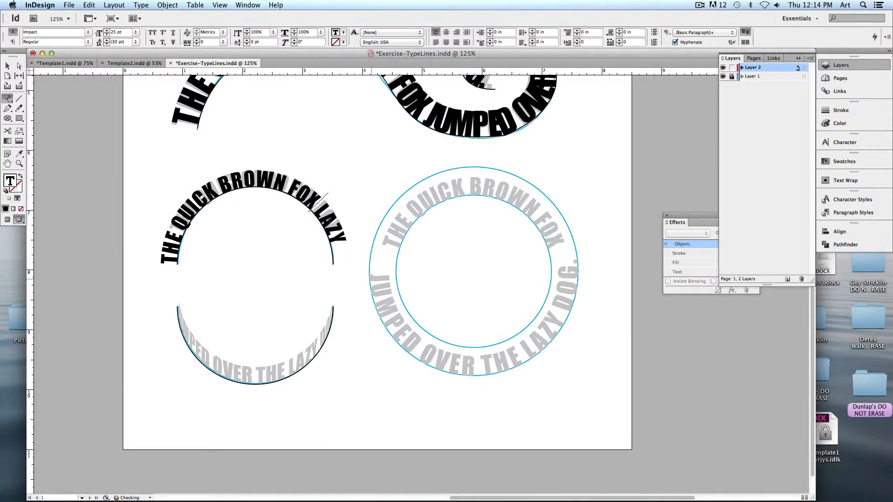
pyautogui.press('Delete')
pyautogui.press('Delete')
pyautogui.press('Delete')
pyautogui.press('Delete')
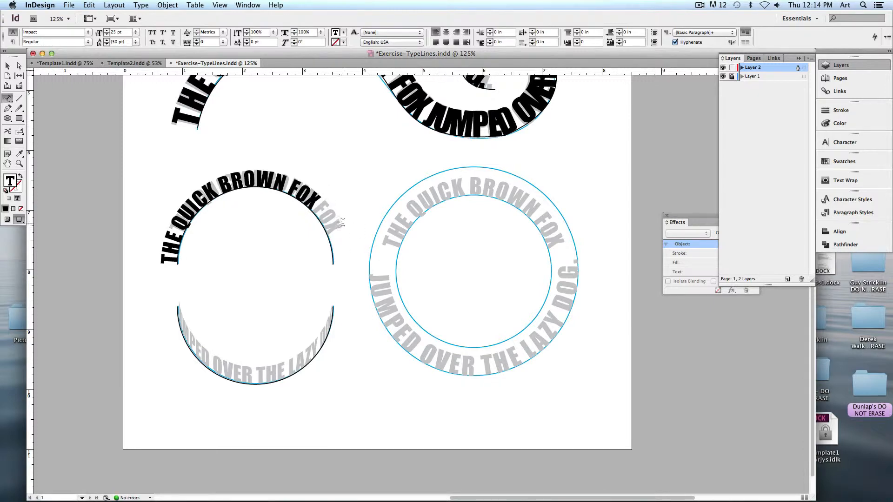
# Step: Slide the upper half circle's text along the path to centre it over the gray sample, trying a flip across the path and back
pyautogui.click(20, 65)
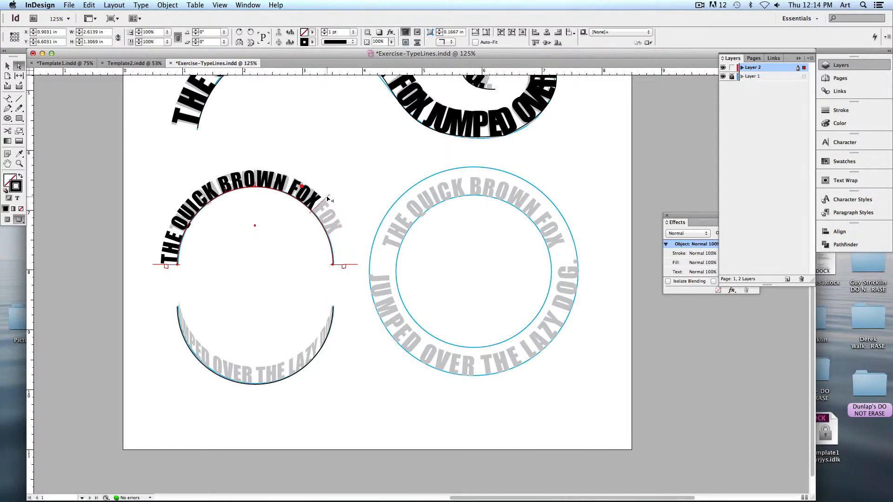
pyautogui.moveTo(328, 199); pyautogui.dragTo(327, 200)
pyautogui.moveTo(225, 188); pyautogui.dragTo(255, 185)
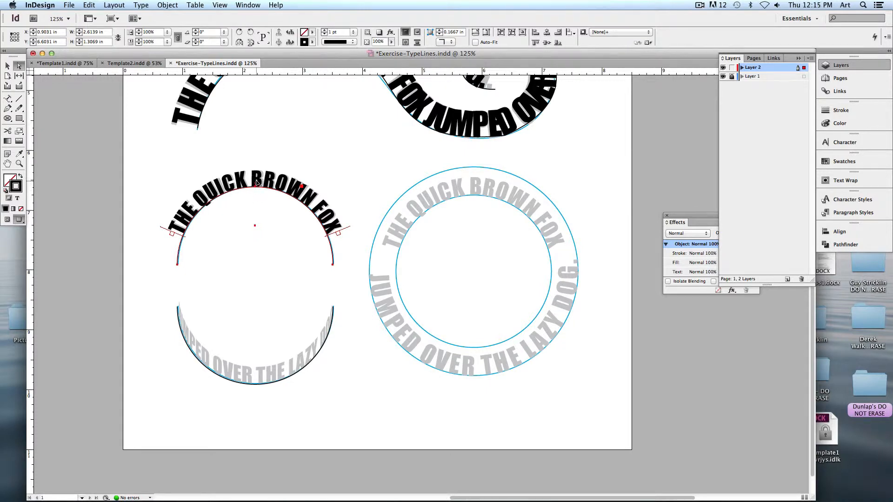
pyautogui.moveTo(256, 212); pyautogui.dragTo(259, 239)
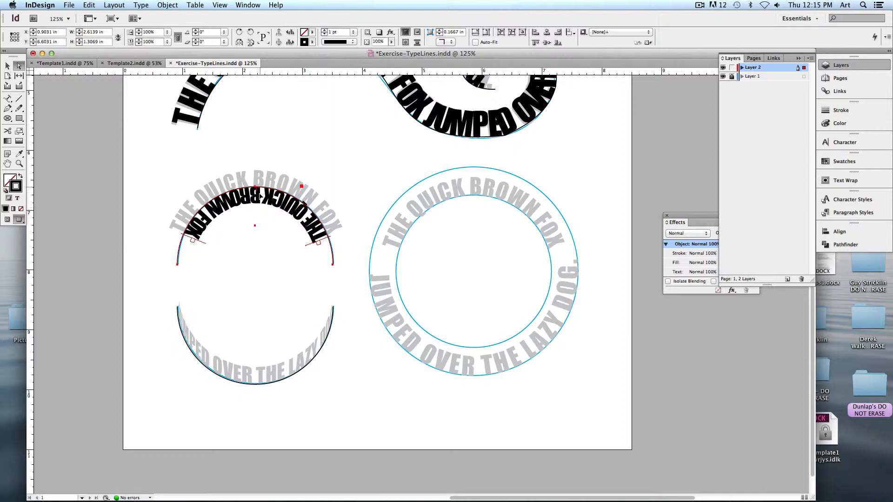
pyautogui.moveTo(257, 193); pyautogui.dragTo(258, 187)
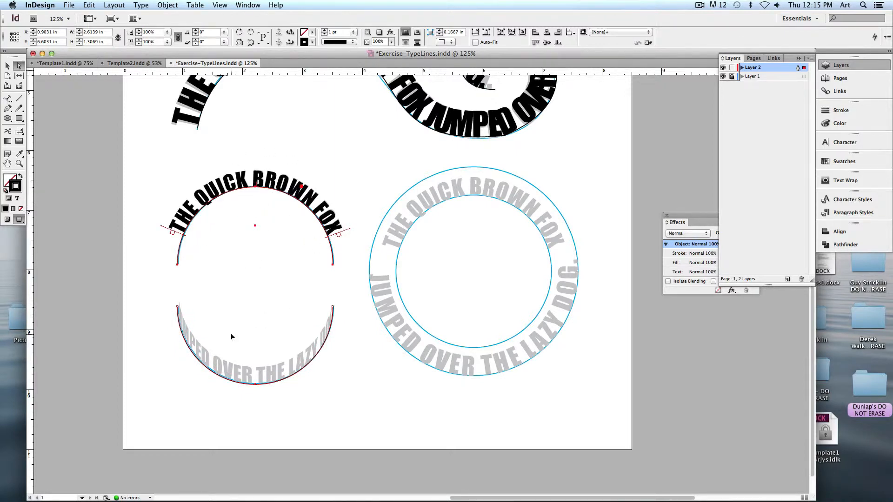
# Step: Add the text JUMPED OVER THE LAZY DOG. along the lower half circle
pyautogui.click(179, 305)
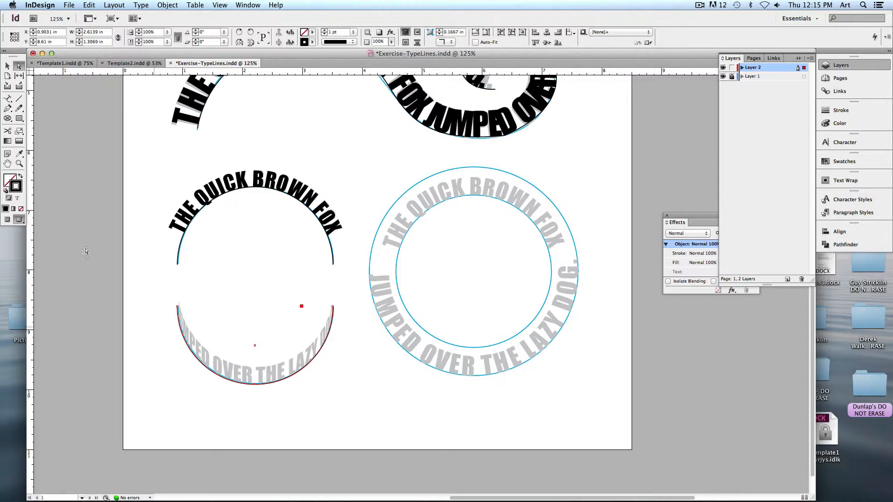
pyautogui.click(8, 99)
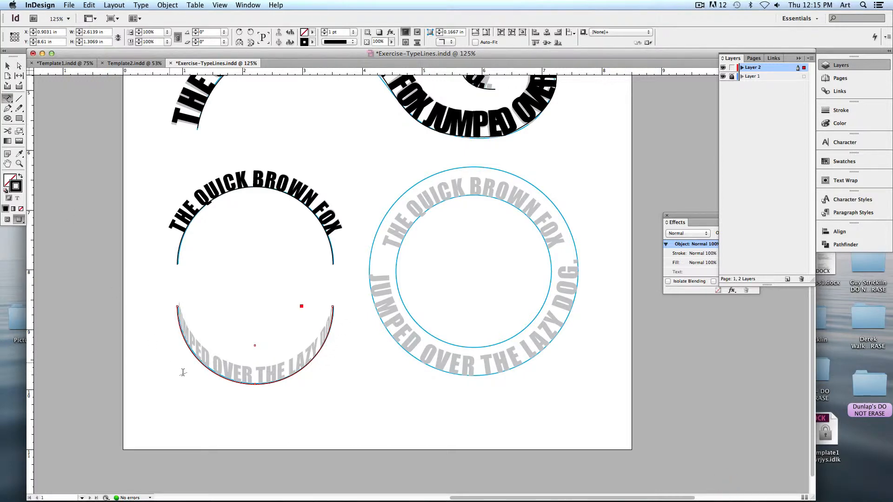
pyautogui.click(177, 307)
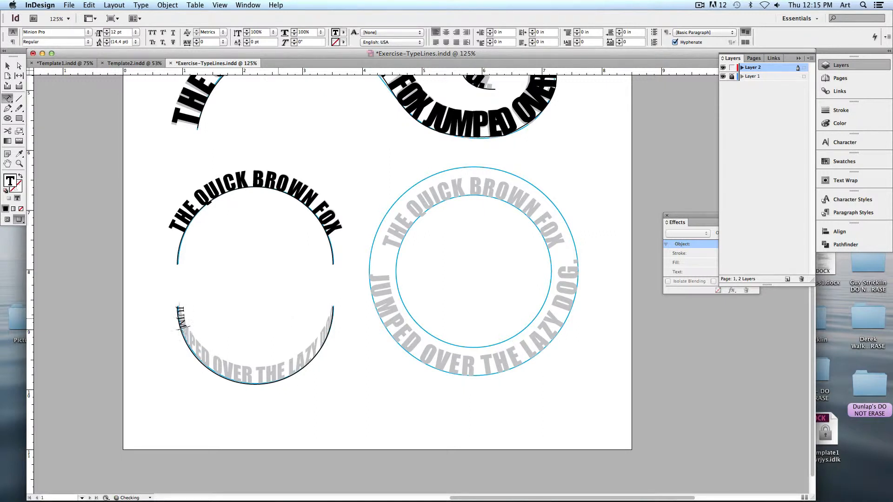
pyautogui.write('JUMPED OVER THE LAZY DOG.')
# Step: Set all the text on the lower half circle to Impact at 25 pt
pyautogui.hotkey('ctrl', 'a')
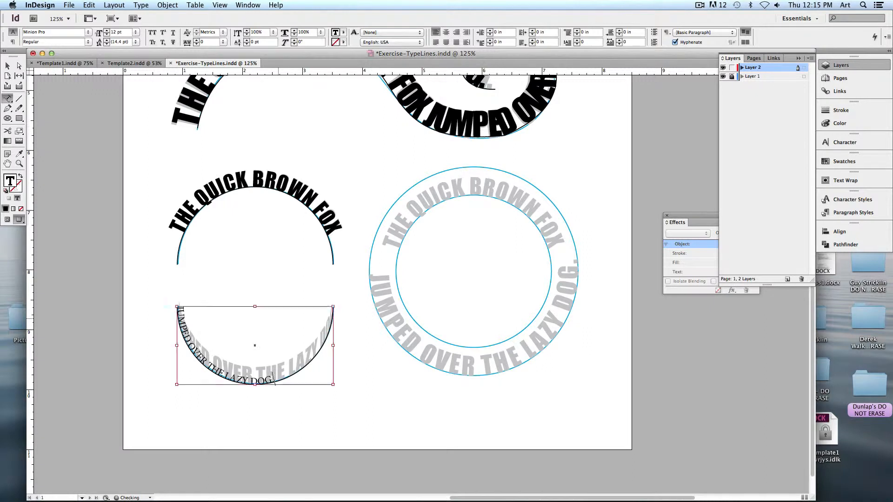
pyautogui.write('Apple Chancery')
pyautogui.doubleClick(48, 31)
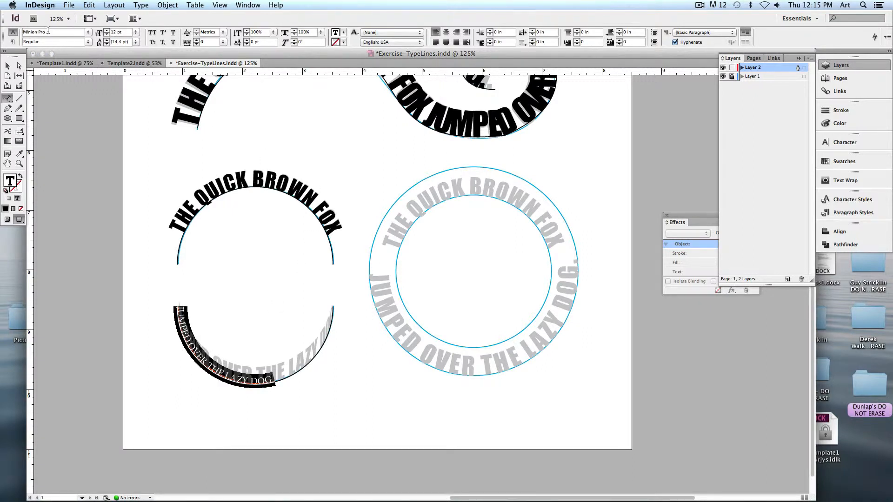
pyautogui.write('Impact')
pyautogui.press('Return')
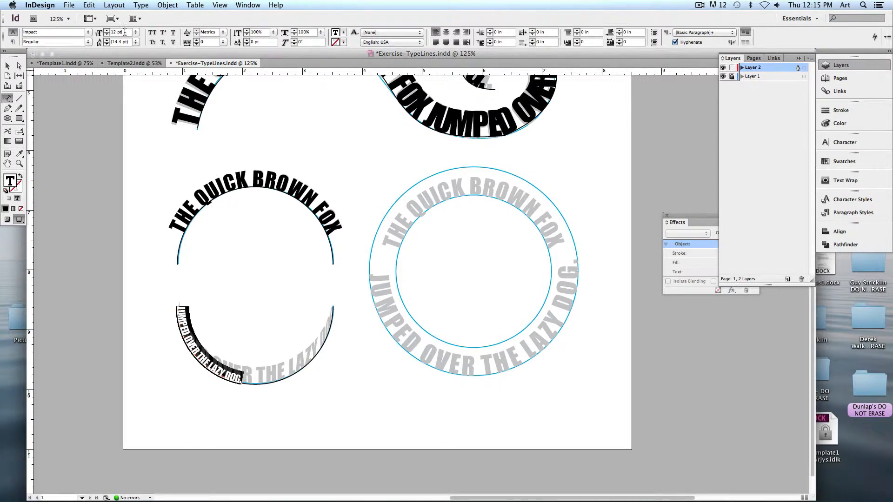
pyautogui.write('25')
pyautogui.press('Return')
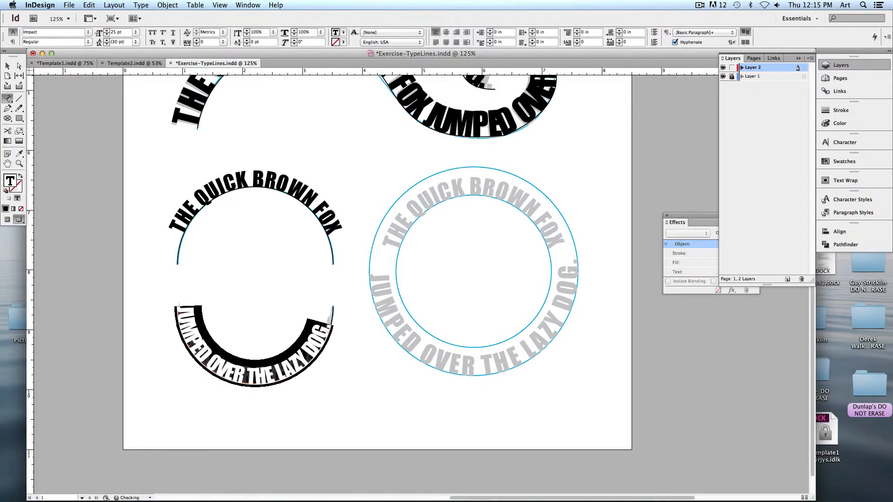
# Step: Apply the Skew effect from the Type on a Path options to the lower half circle's text, with the page in Normal view
pyautogui.click(8, 66)
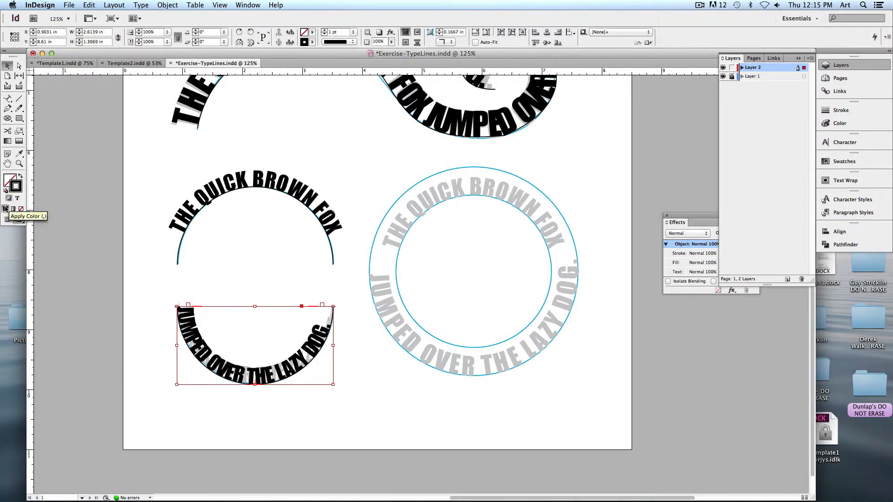
pyautogui.click(7, 219)
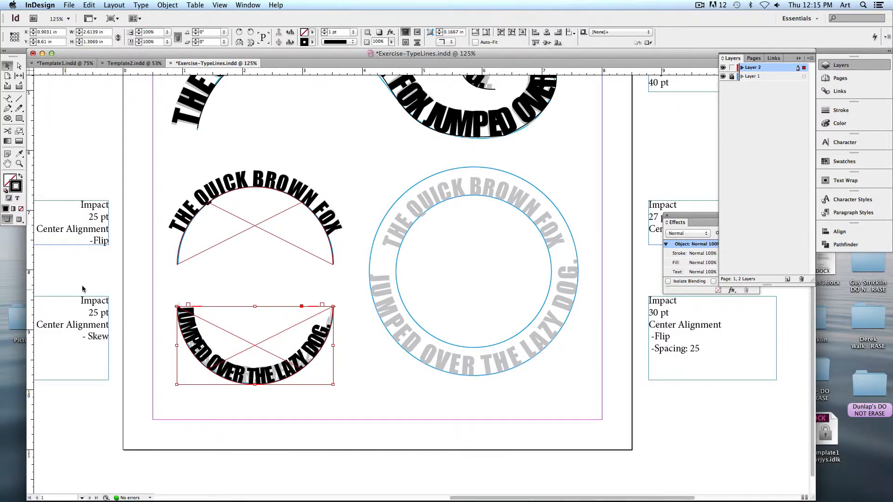
pyautogui.click(147, 5)
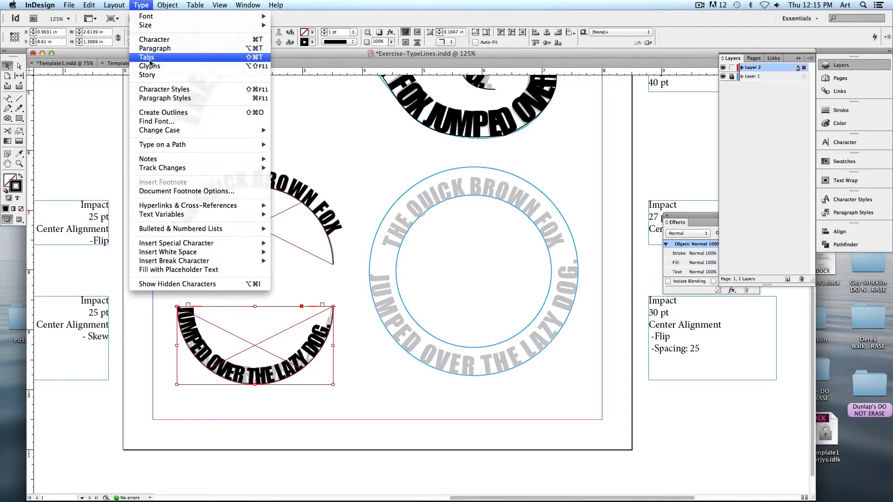
pyautogui.moveTo(177, 145)
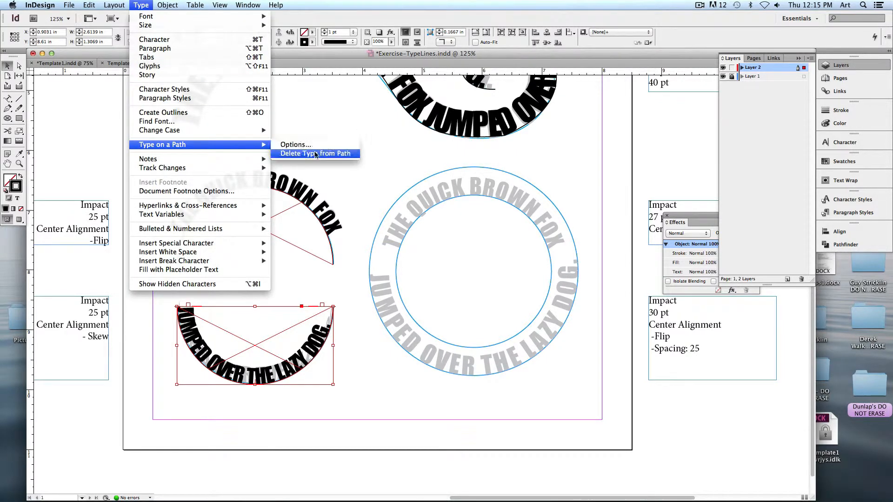
pyautogui.click(295, 145)
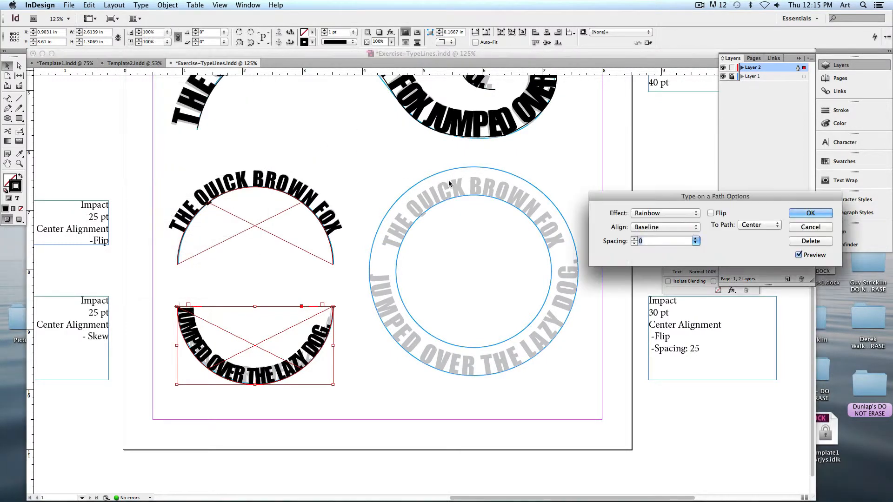
pyautogui.click(678, 228)
pyautogui.click(676, 227)
pyautogui.click(670, 213)
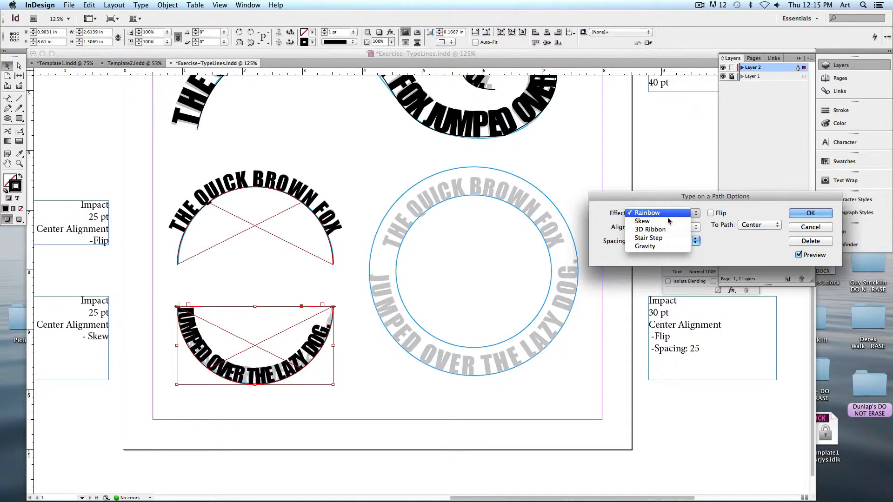
pyautogui.click(668, 220)
pyautogui.click(810, 213)
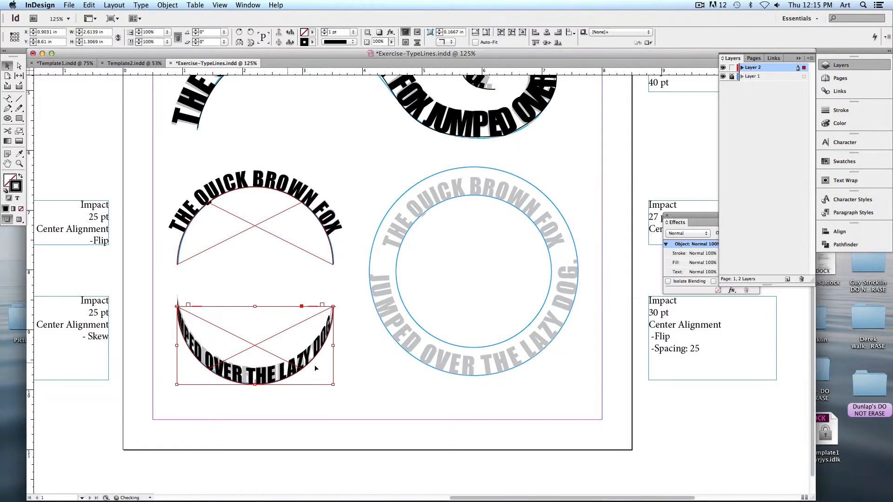
pyautogui.click(350, 361)
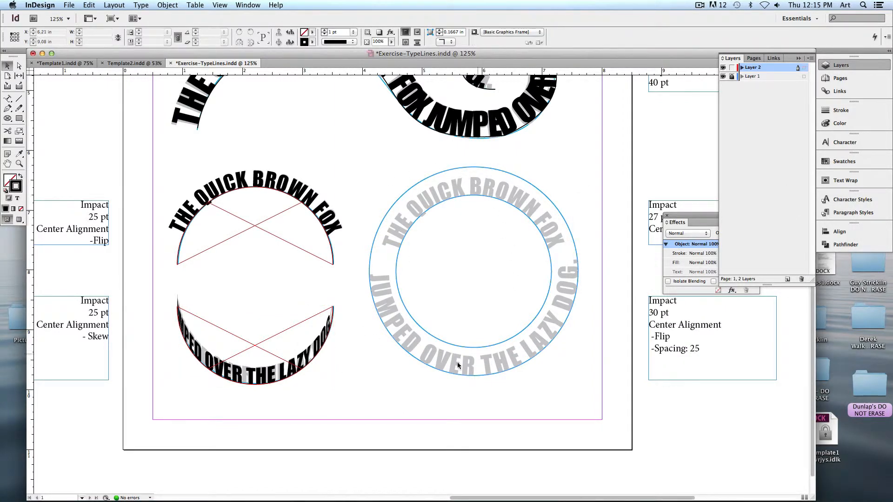
# Step: Draw a circular frame about 2.12 in wide inside the gray ring sample and fill its interior with dummy text
pyautogui.hscroll(5, 357, 203)
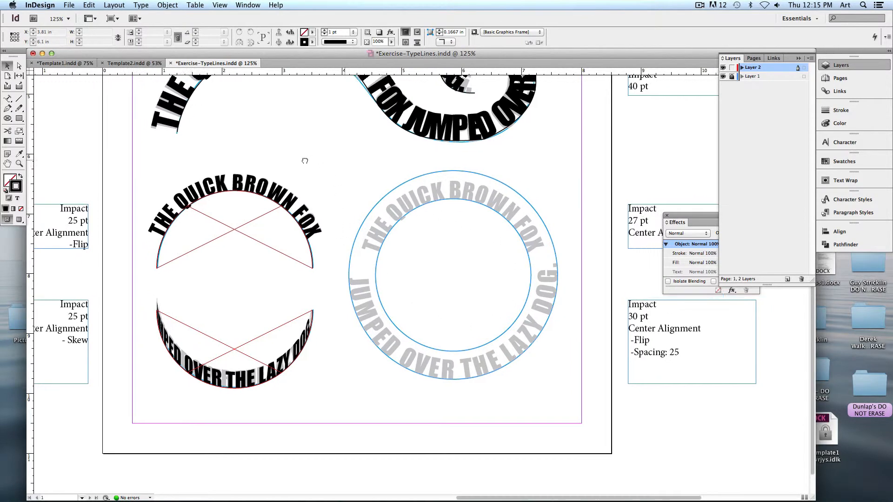
pyautogui.click(7, 118)
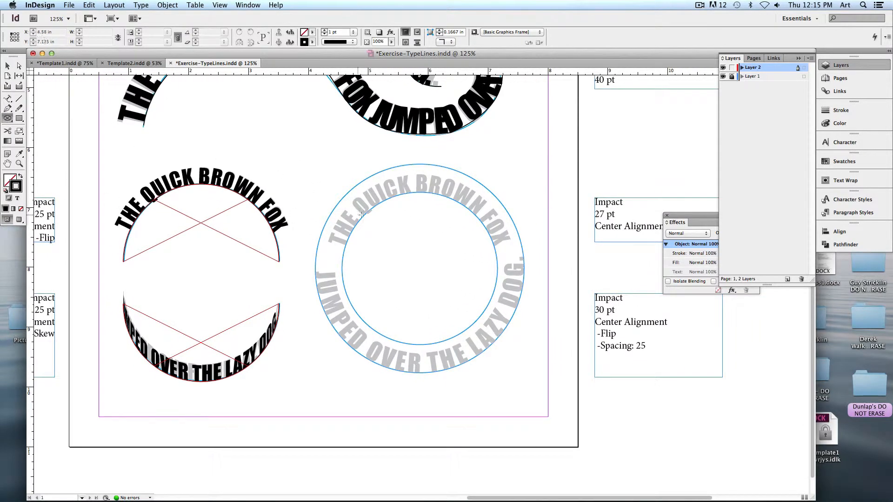
pyautogui.moveTo(361, 214); pyautogui.dragTo(489, 352)
pyautogui.click(13, 98)
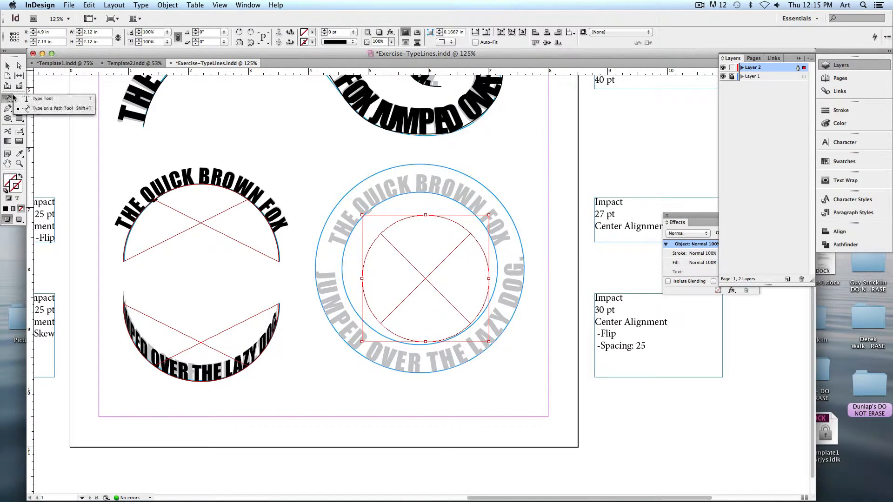
pyautogui.click(41, 98)
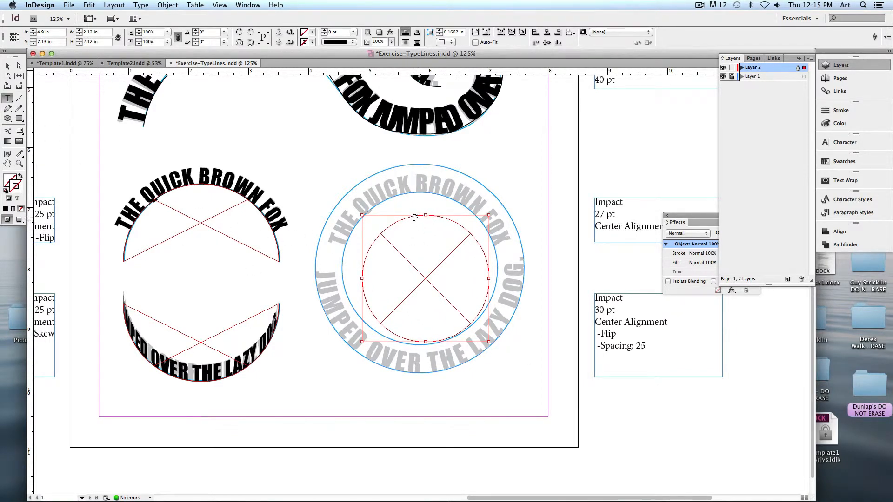
pyautogui.click(413, 217)
pyautogui.write('ASDFLKJAS;DLFKAJS;DLFKAJSD;FLKJASD;FLKJASDF')
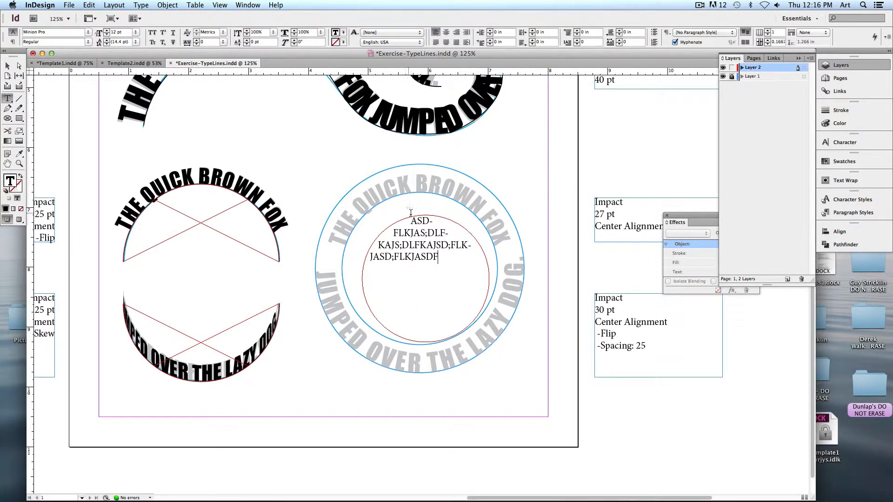
# Step: Delete the circular frame of dummy text inside the gray ring sample
pyautogui.click(6, 99)
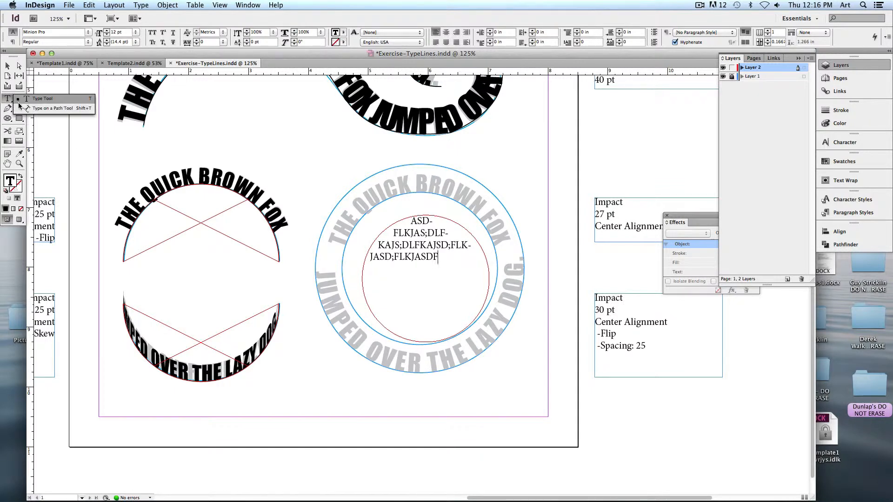
pyautogui.click(21, 110)
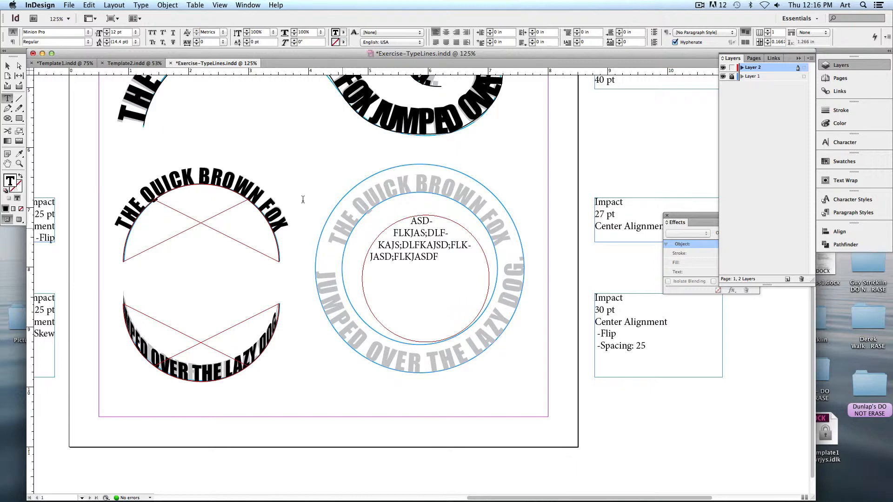
pyautogui.click(7, 65)
pyautogui.click(418, 267)
pyautogui.press('Delete')
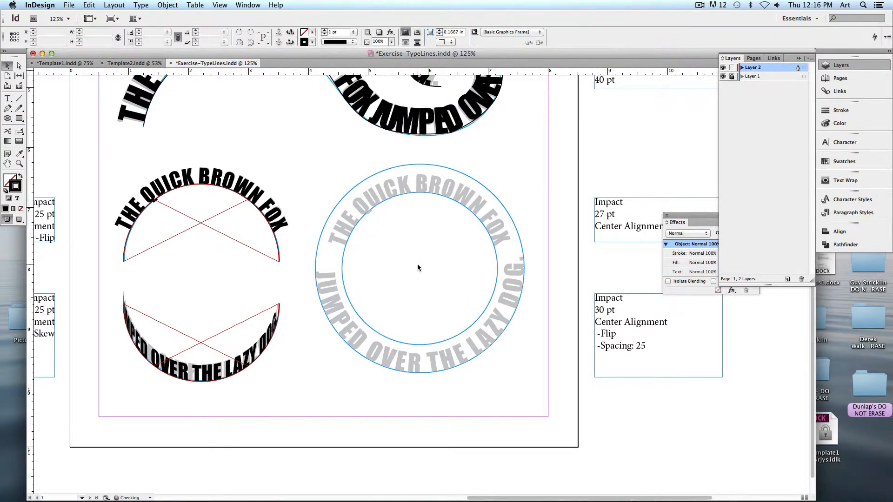
pyautogui.scroll(5, 376, 202)
pyautogui.hscroll(-2, 375, 202)
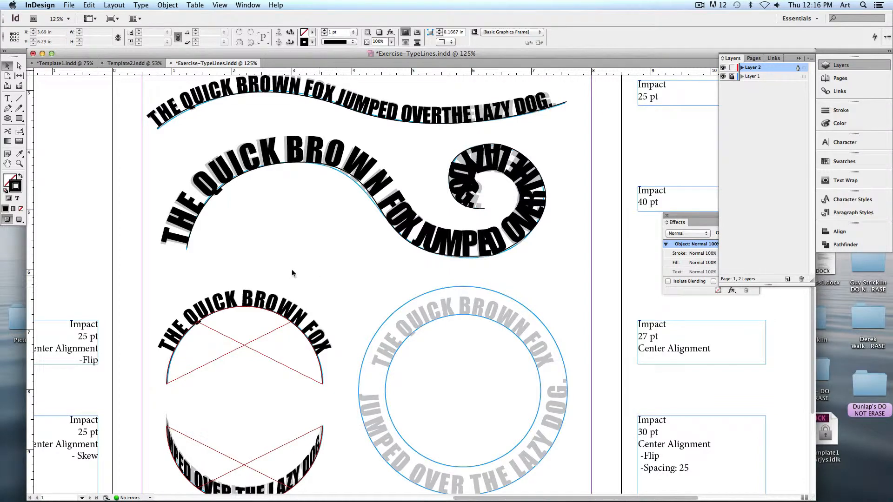
pyautogui.press('super+0')
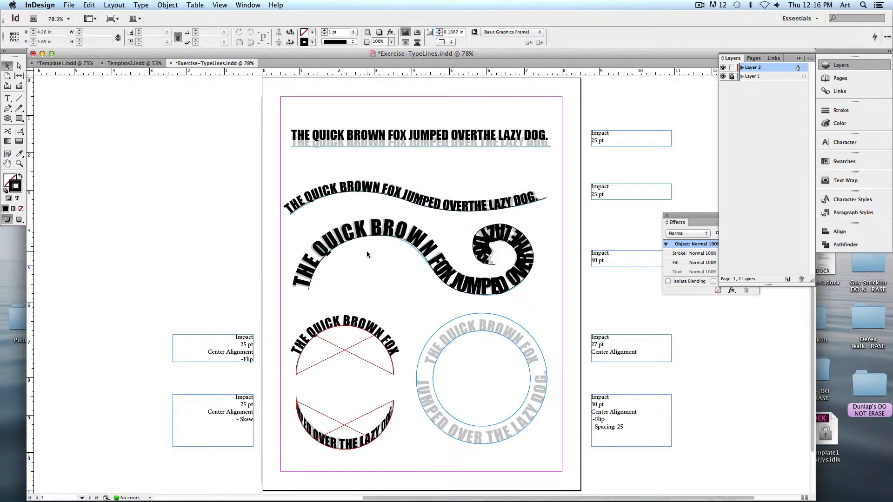
# Step: In Template1.indd, show the page in Normal view and move the ticket information text frame off the red ticket shape onto the pasteboard
pyautogui.click(66, 64)
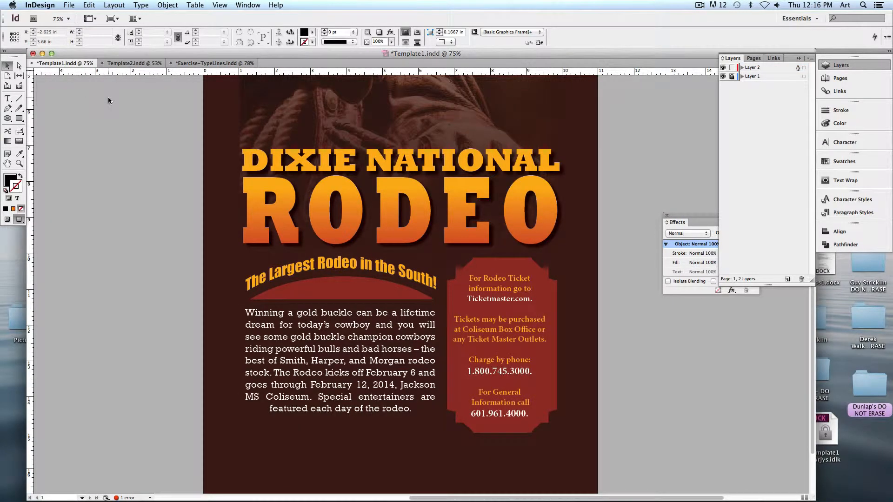
pyautogui.press('super+0')
pyautogui.scroll(-2, 222, 235)
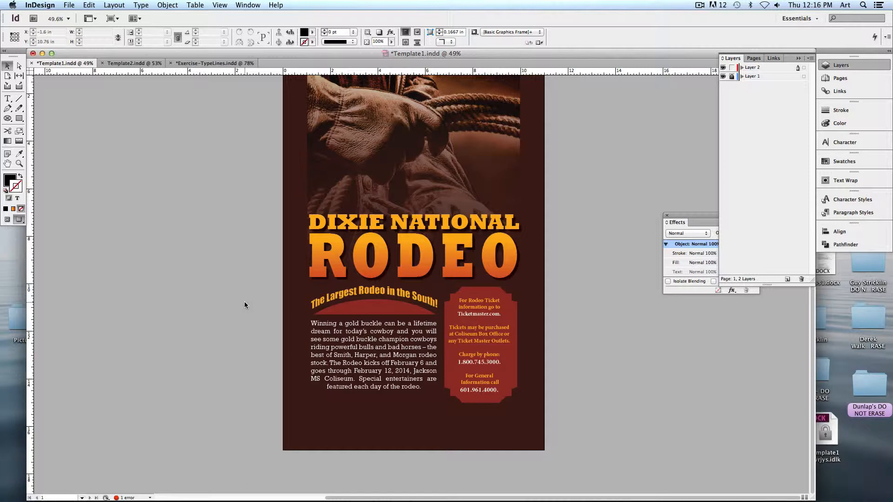
pyautogui.press('super+equal')
pyautogui.press('super+equal')
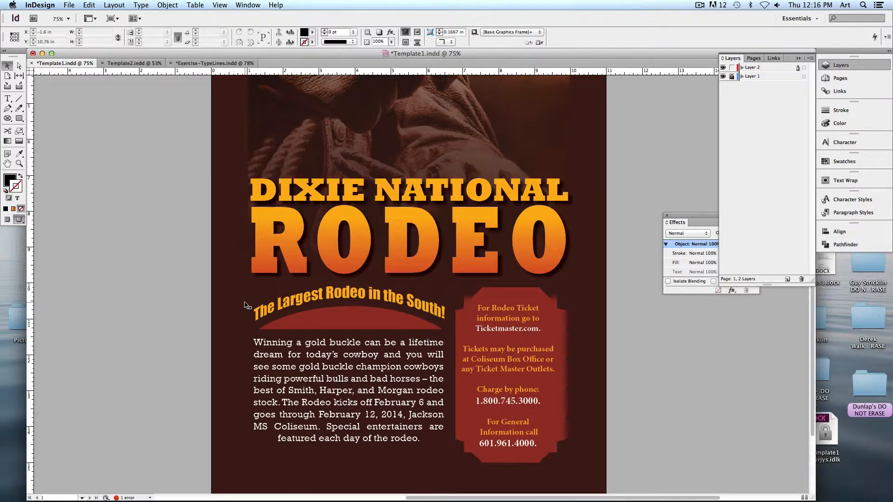
pyautogui.moveTo(231, 295); pyautogui.dragTo(197, 260)
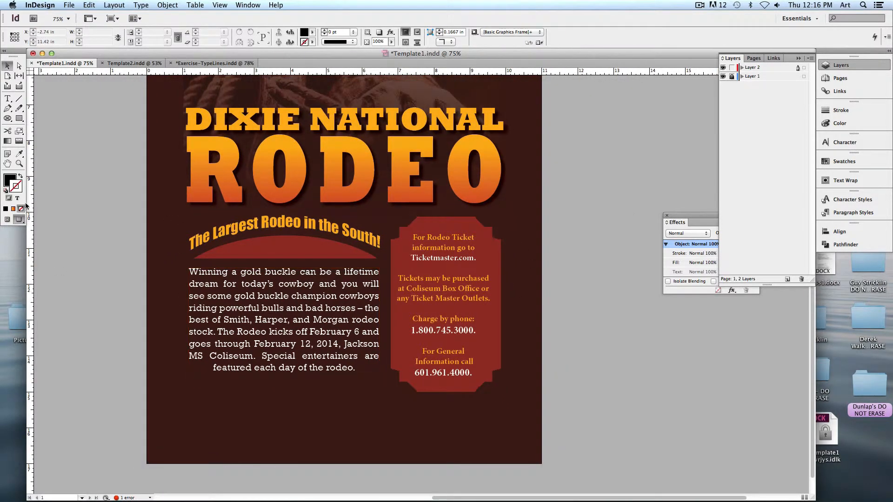
pyautogui.click(7, 220)
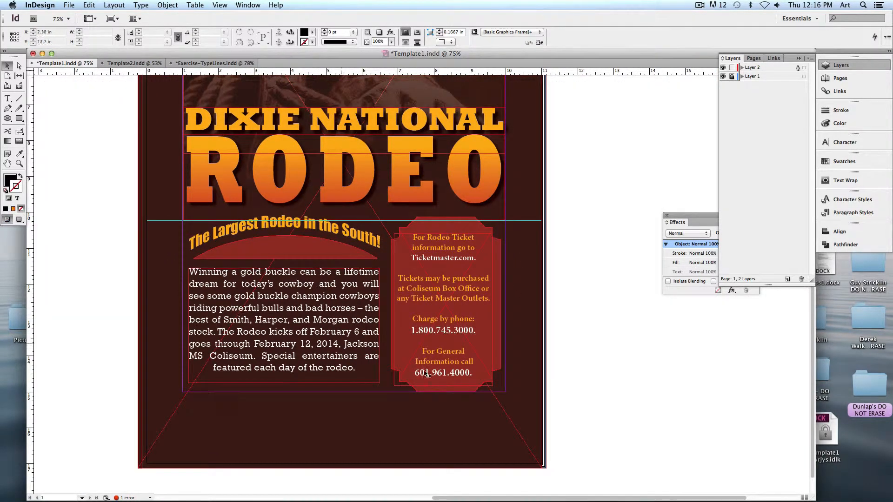
pyautogui.moveTo(575, 341); pyautogui.dragTo(443, 314)
pyautogui.moveTo(309, 280); pyautogui.dragTo(616, 390)
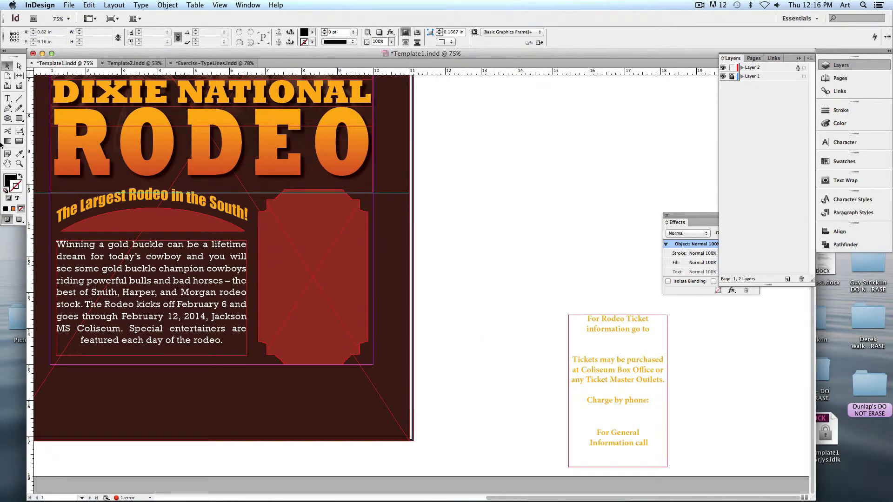
# Step: Draw a rectangle frame about 3.02 by 4.42 in on the pasteboard beside the rodeo poster
pyautogui.click(5, 119)
pyautogui.moveTo(4, 119); pyautogui.dragTo(38, 120)
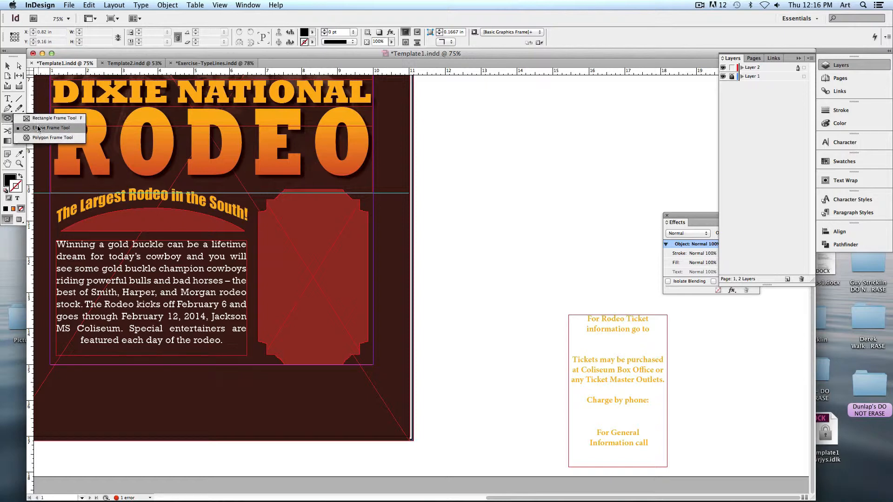
pyautogui.click(38, 121)
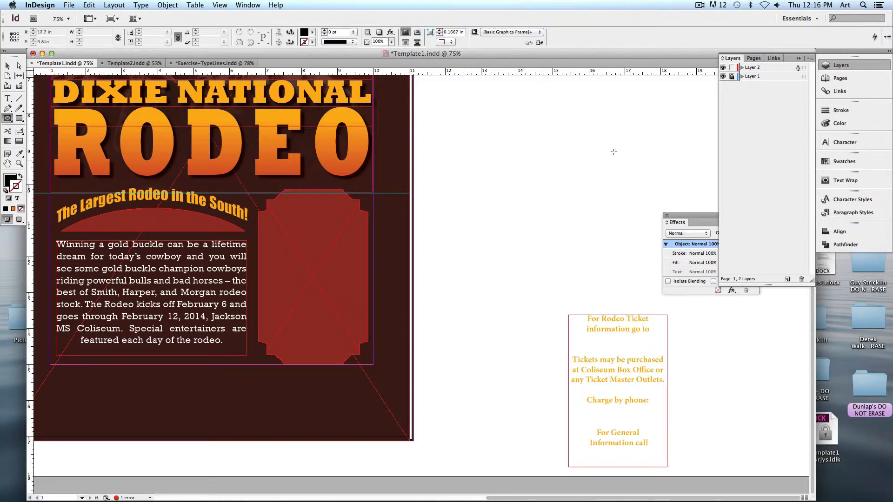
pyautogui.moveTo(445, 114)
pyautogui.mouseDown()
pyautogui.moveTo(539, 265)
pyautogui.moveTo(554, 273)
pyautogui.mouseUp()
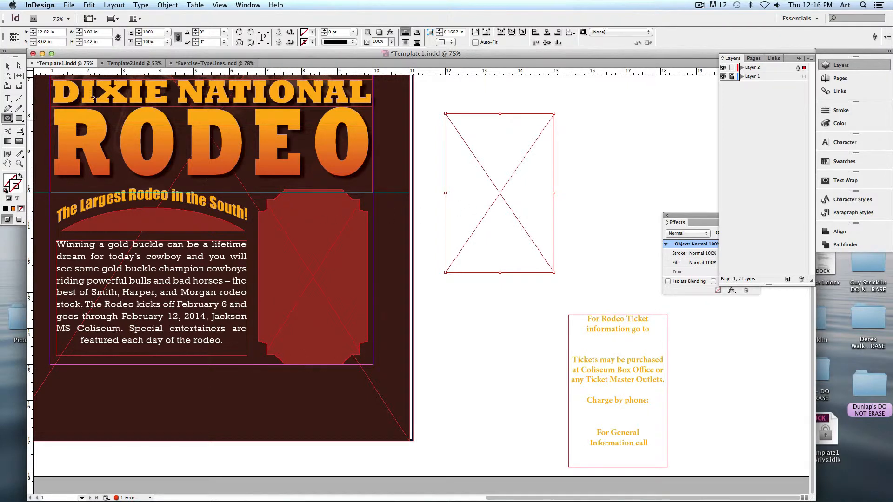
# Step: Delete the red ticket-shaped graphic beside the poster's body text
pyautogui.press('v')
pyautogui.click(289, 279)
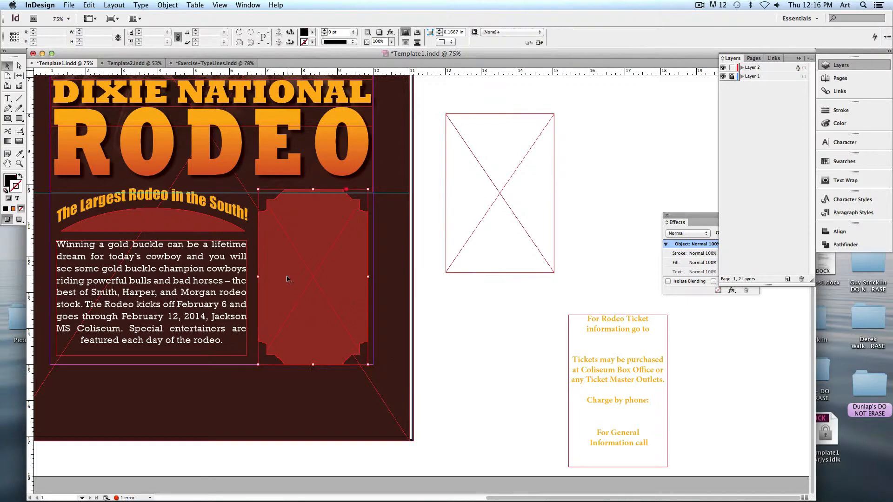
pyautogui.press('Delete')
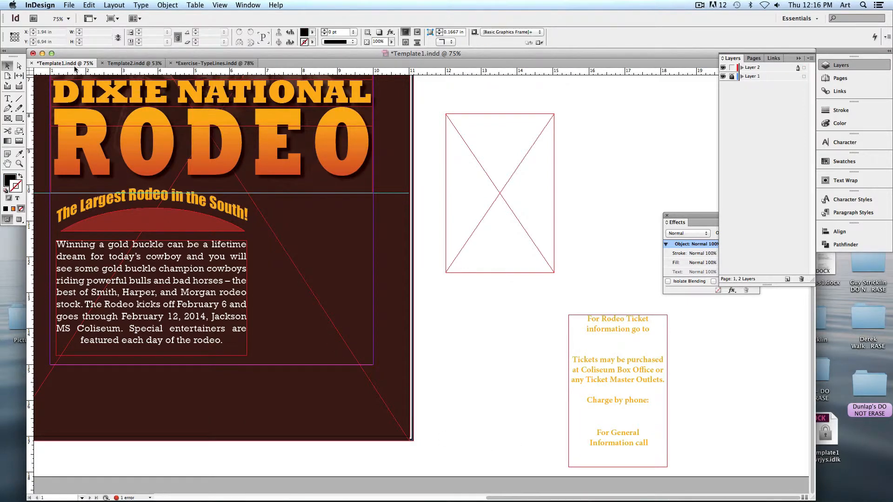
# Step: Switch to the desktop, preview the border shapes in TicketBorder.jpg and return to the Template1.indd document
pyautogui.click(42, 54)
pyautogui.click(308, 217)
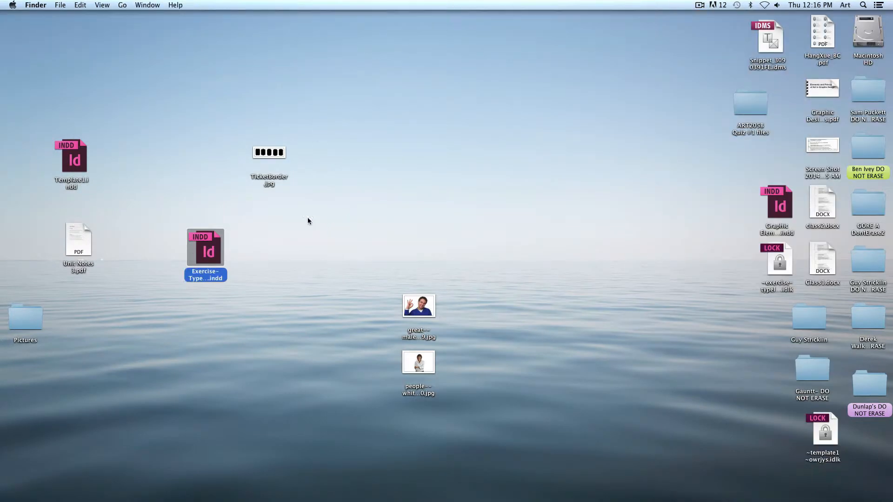
pyautogui.click(263, 151)
pyautogui.press('space')
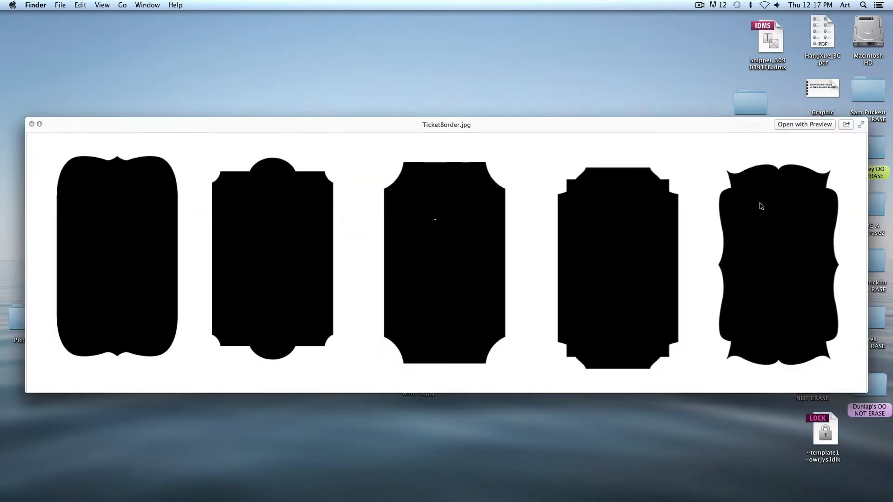
pyautogui.press('space')
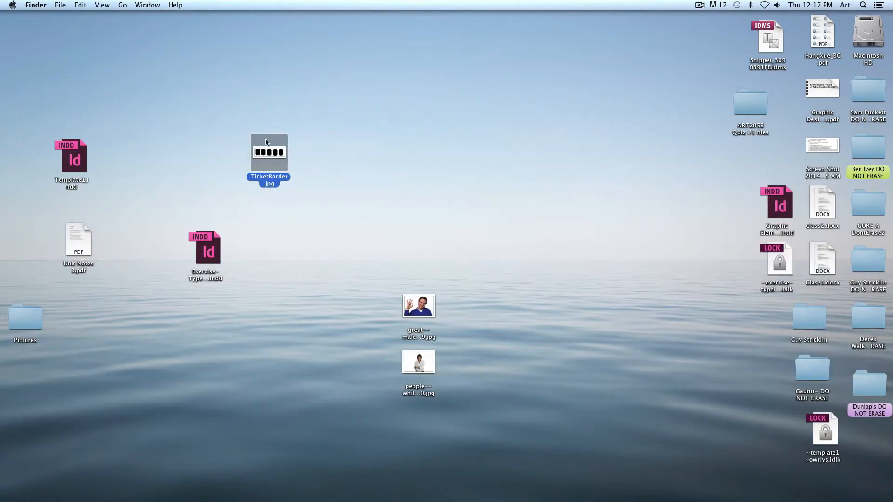
pyautogui.click(809, 479)
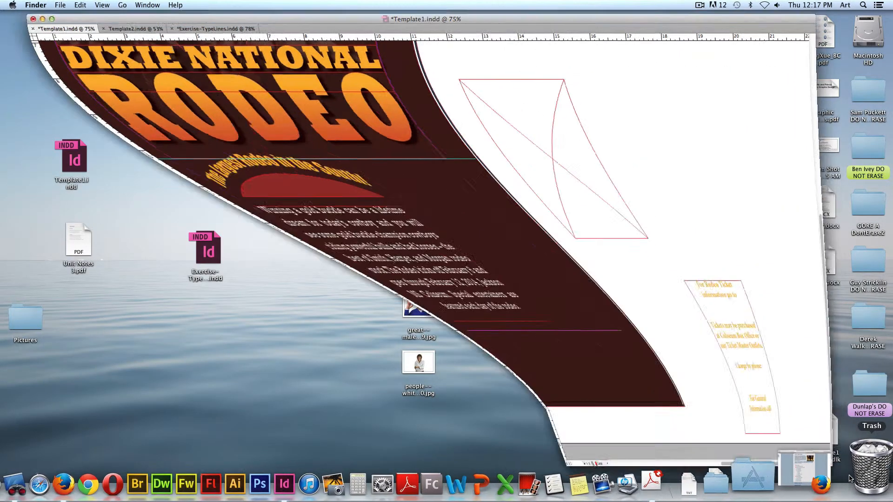
# Step: Place TicketBorder.jpg in the empty rectangle frame, moved beside the poster's body text and resized to about 3.34 by 4.775 in
pyautogui.moveTo(513, 166); pyautogui.dragTo(498, 204)
pyautogui.moveTo(381, 364)
pyautogui.mouseDown()
pyautogui.moveTo(361, 352)
pyautogui.moveTo(384, 365)
pyautogui.mouseUp()
pyautogui.press('super+d')
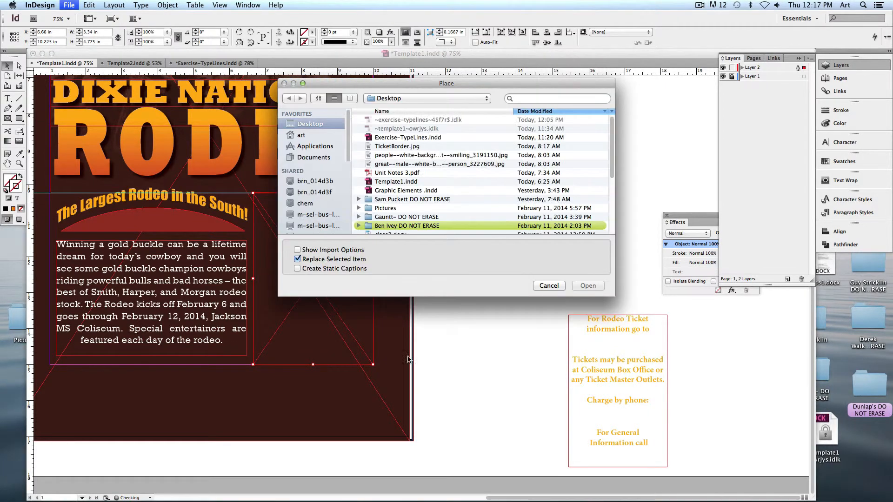
pyautogui.click(395, 146)
pyautogui.click(588, 285)
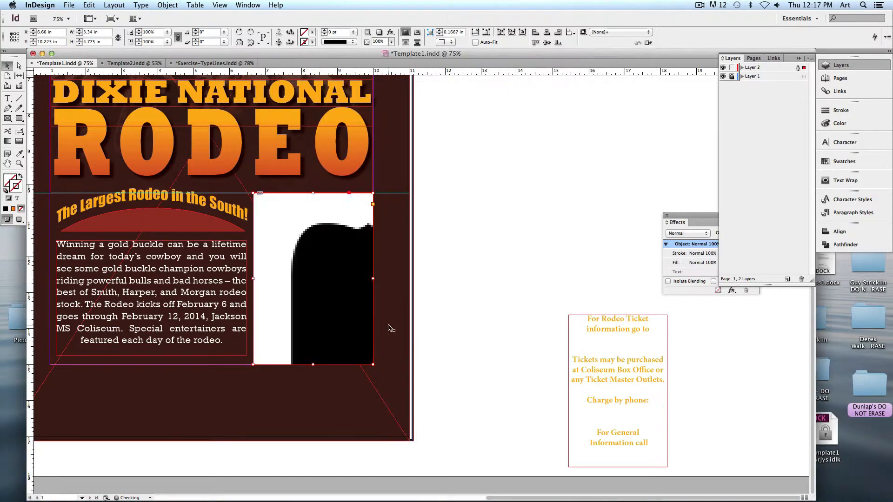
# Step: Fill the frame proportionally with the TicketBorder image and shift the image inside the frame to centre one black ticket shape
pyautogui.click(475, 32)
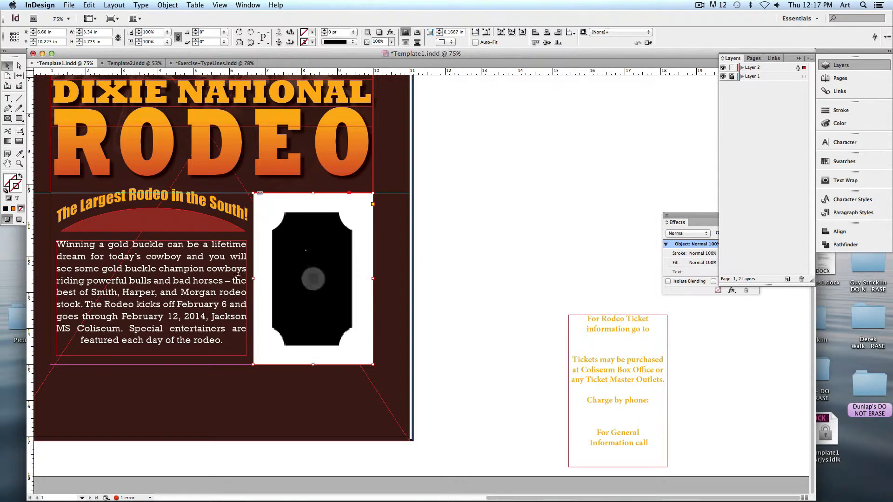
pyautogui.click(313, 279)
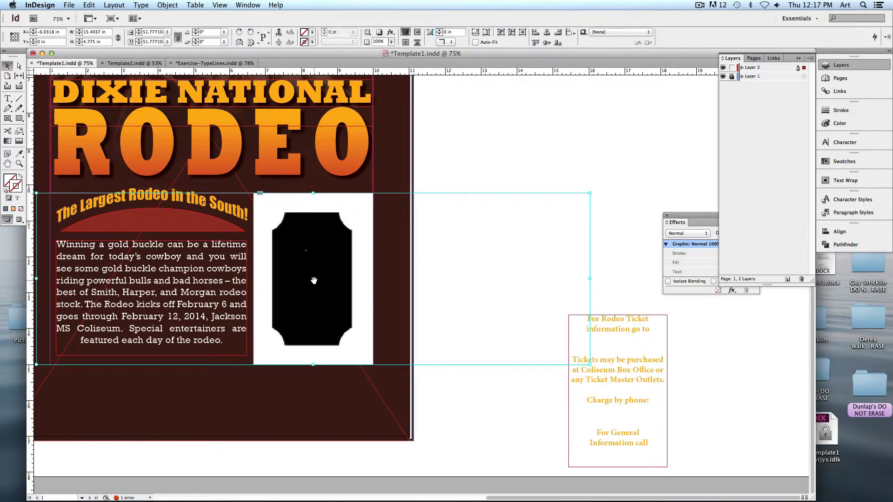
pyautogui.moveTo(314, 281); pyautogui.dragTo(359, 280)
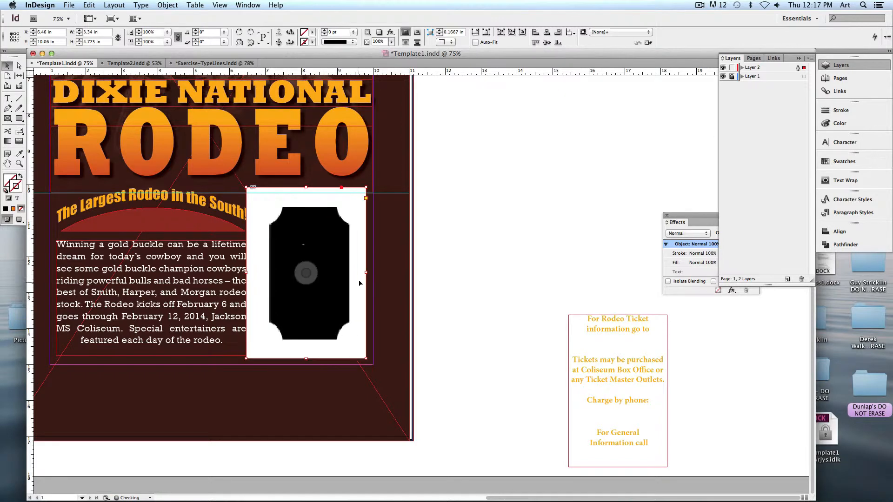
pyautogui.press('super+z')
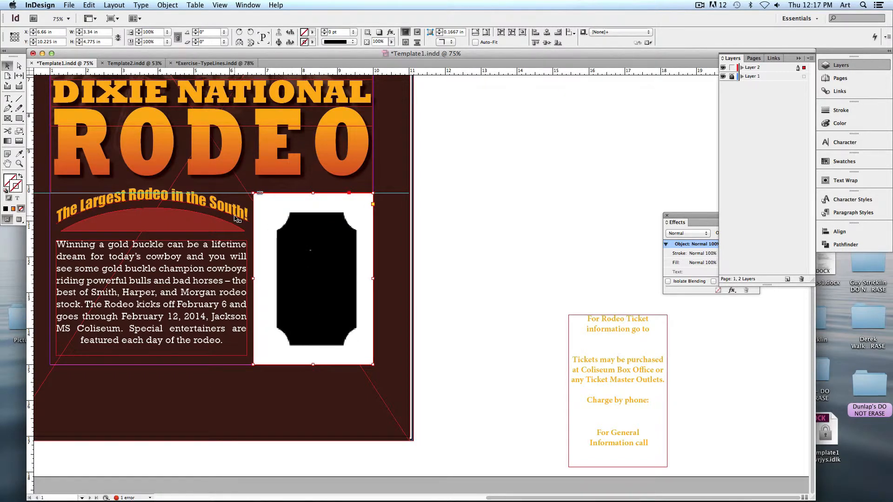
pyautogui.moveTo(275, 216)
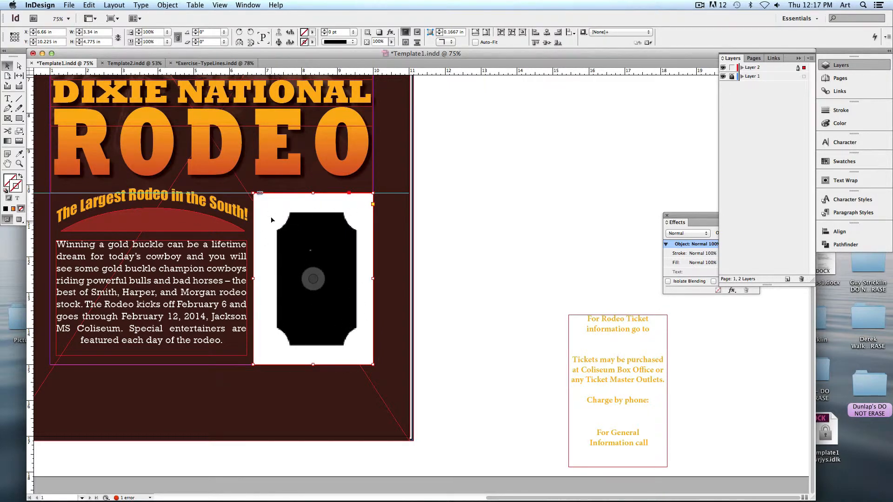
pyautogui.click(314, 278)
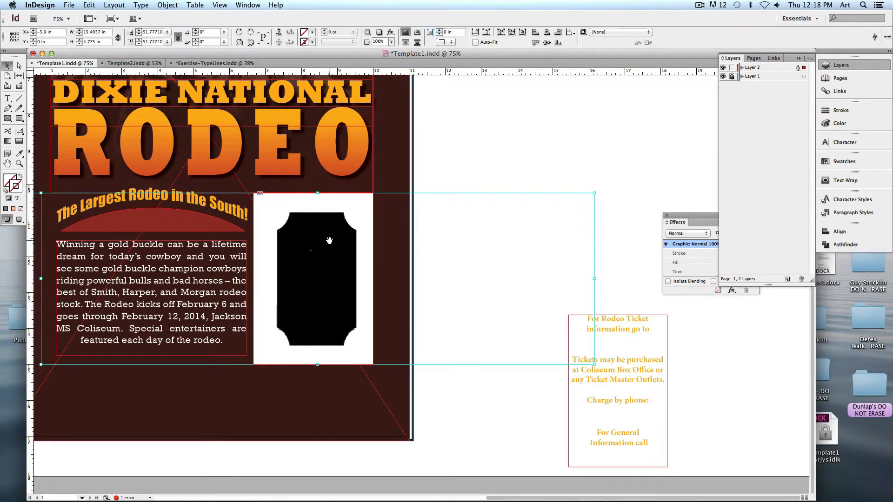
# Step: Start a clipping path for the TicketBorder image's frame with the type Detect Edges
pyautogui.press('super+equal')
pyautogui.press('super+equal')
pyautogui.hscroll(2, 416, 245)
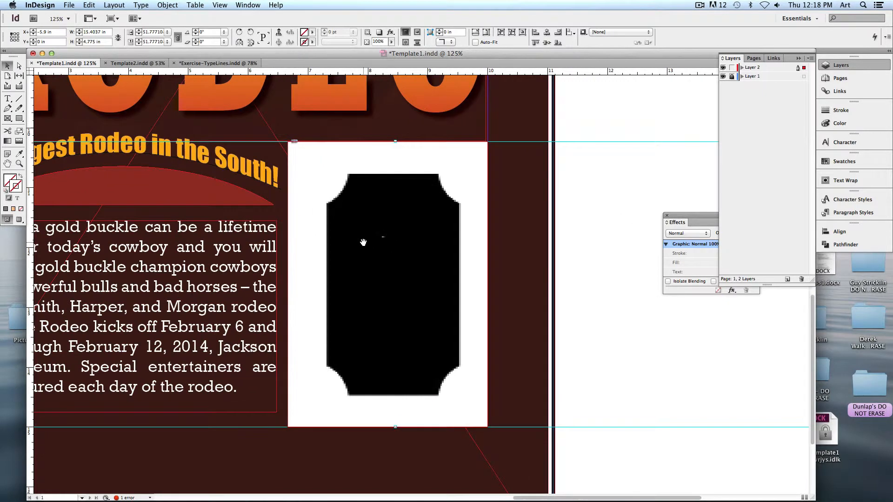
pyautogui.press('super+equal')
pyautogui.hscroll(3, 486, 203)
pyautogui.scroll(1, 486, 202)
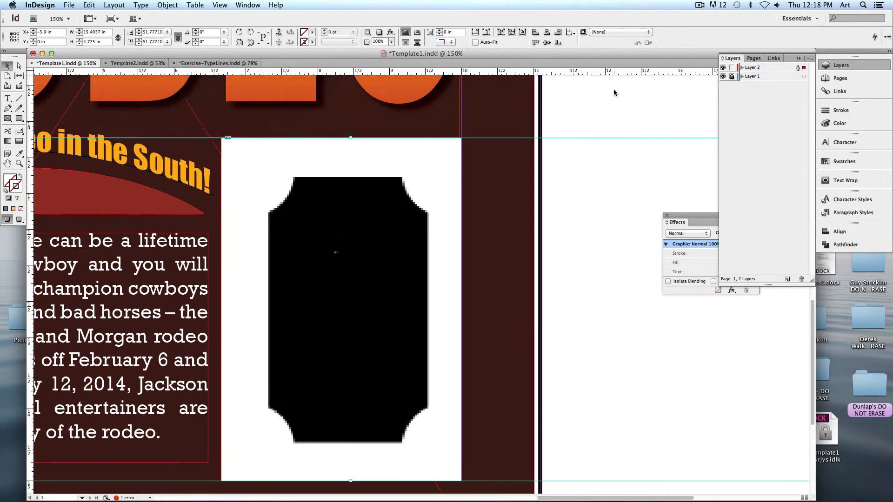
pyautogui.click(614, 91)
pyautogui.click(425, 158)
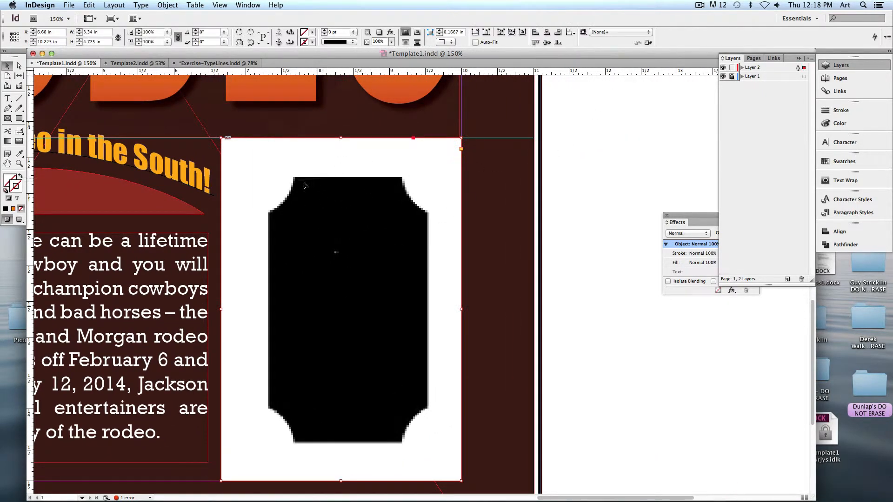
pyautogui.click(166, 5)
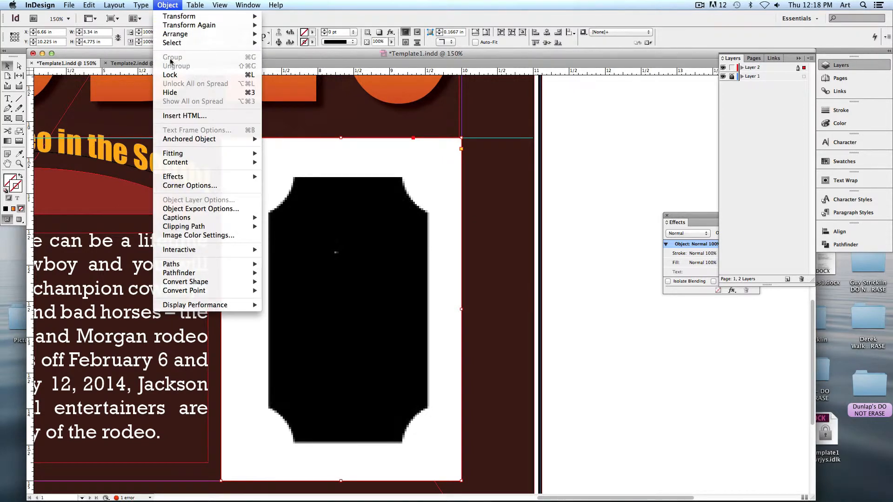
pyautogui.moveTo(176, 228)
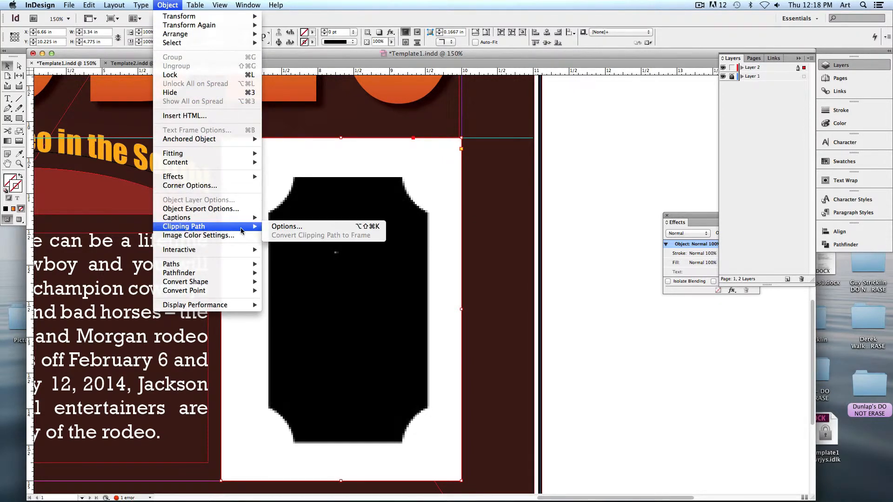
pyautogui.click(318, 228)
pyautogui.moveTo(201, 114); pyautogui.dragTo(658, 104)
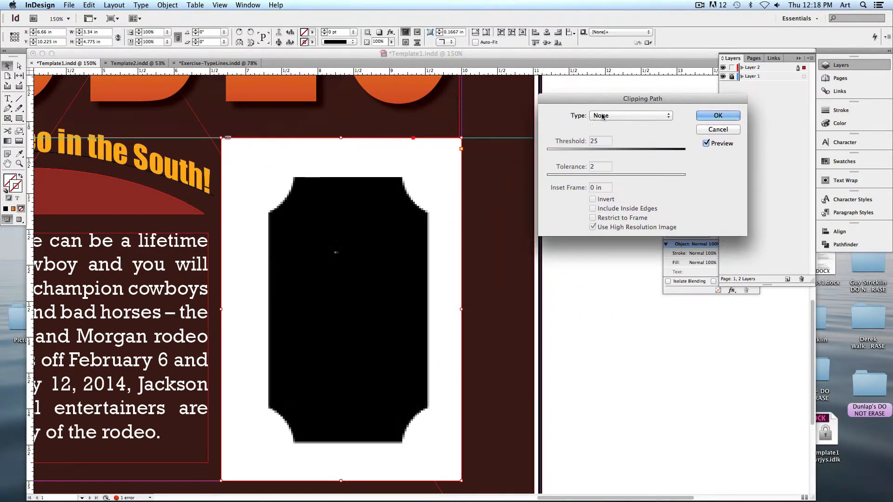
pyautogui.click(604, 117)
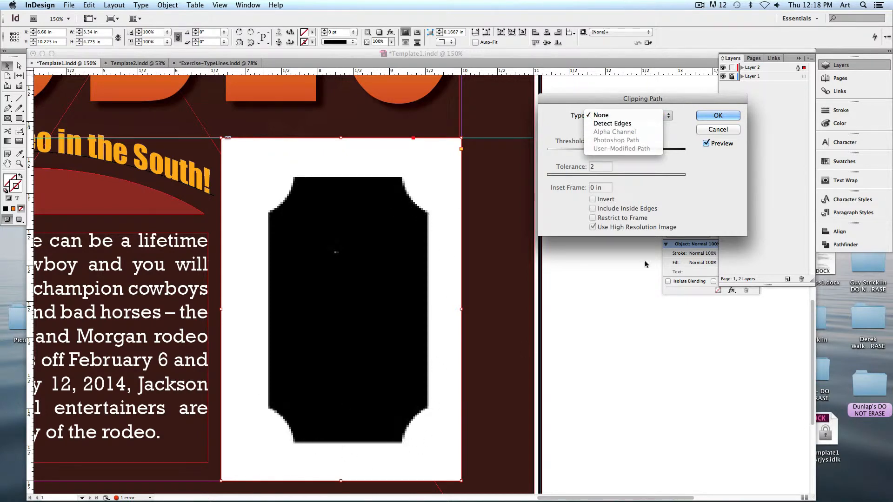
pyautogui.click(612, 123)
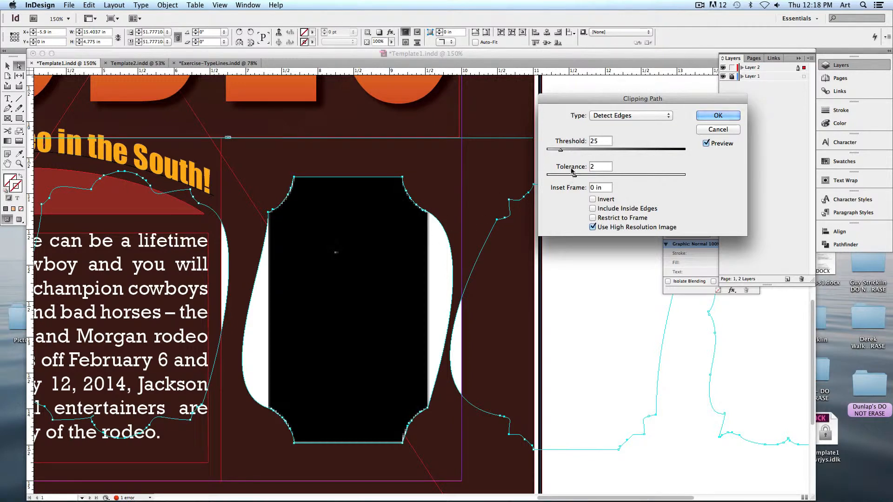
# Step: Set the clipping path's threshold to 240 and tolerance to 0, restrict it to the frame and apply it
pyautogui.moveTo(575, 177); pyautogui.dragTo(526, 186)
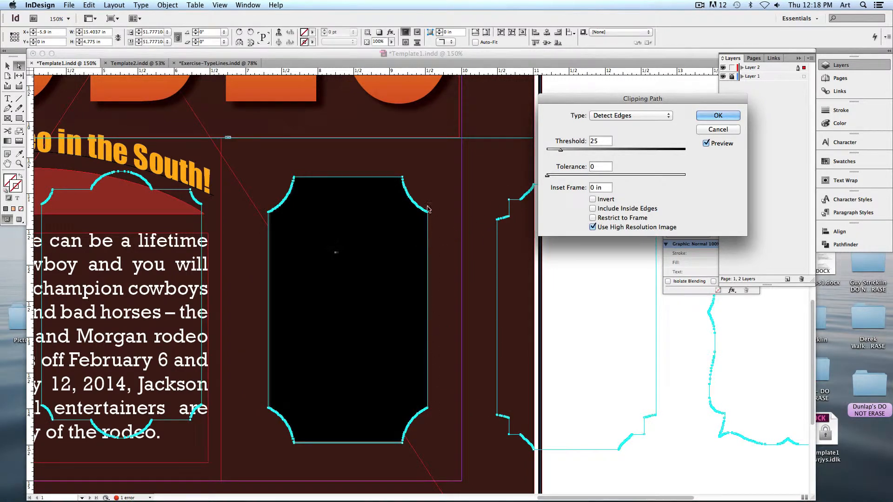
pyautogui.moveTo(562, 150); pyautogui.dragTo(677, 152)
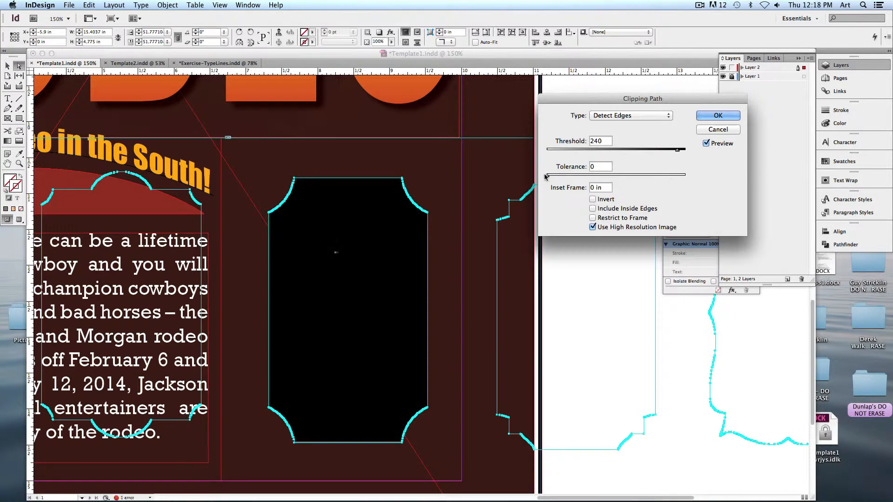
pyautogui.moveTo(547, 176); pyautogui.dragTo(587, 176)
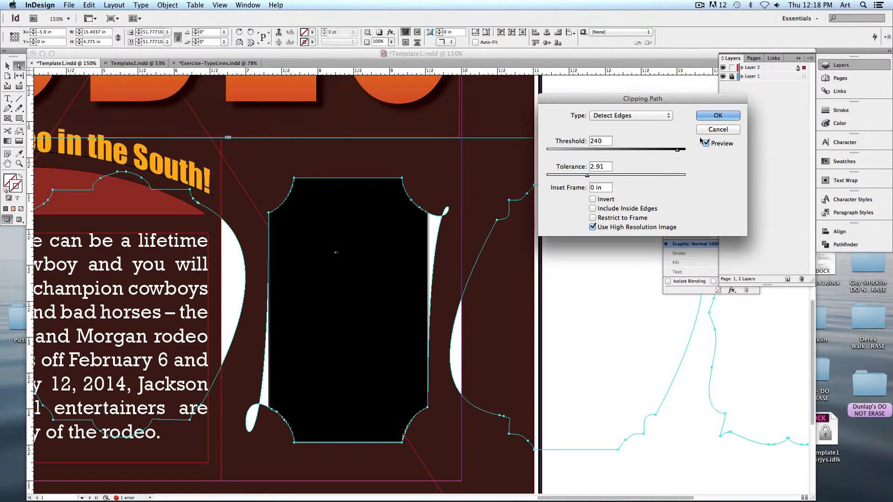
pyautogui.moveTo(585, 179); pyautogui.dragTo(515, 213)
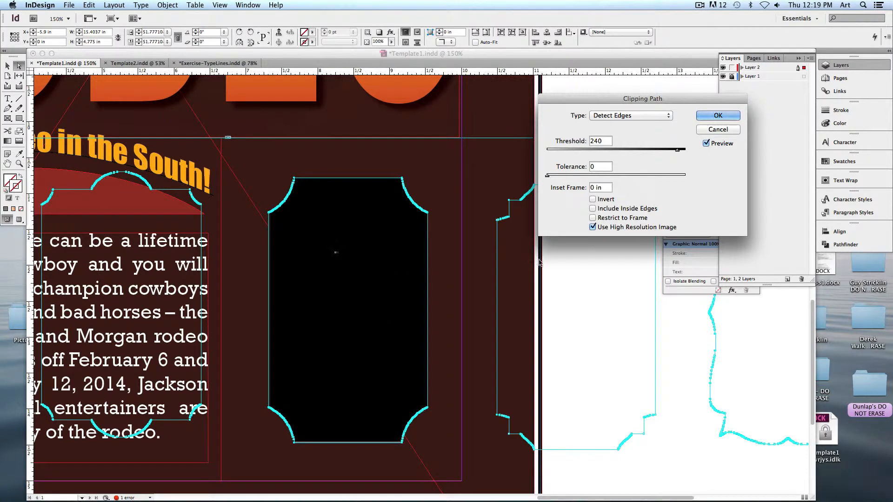
pyautogui.click(592, 218)
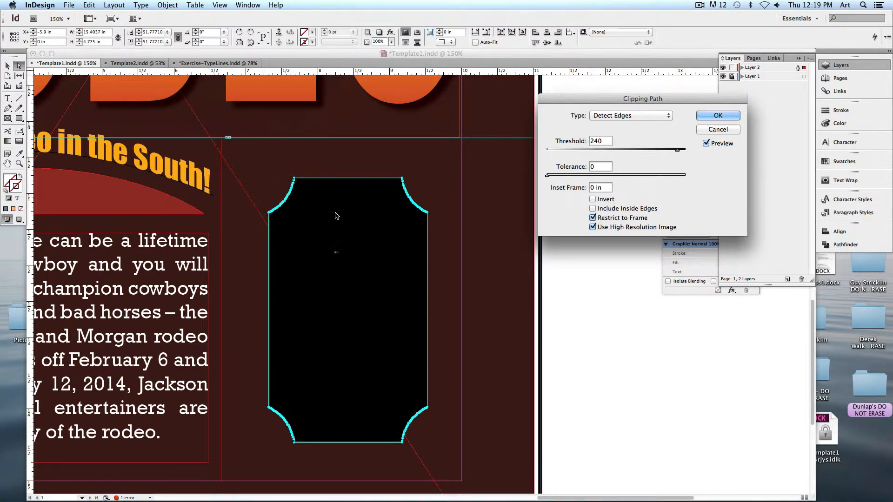
pyautogui.press('Return')
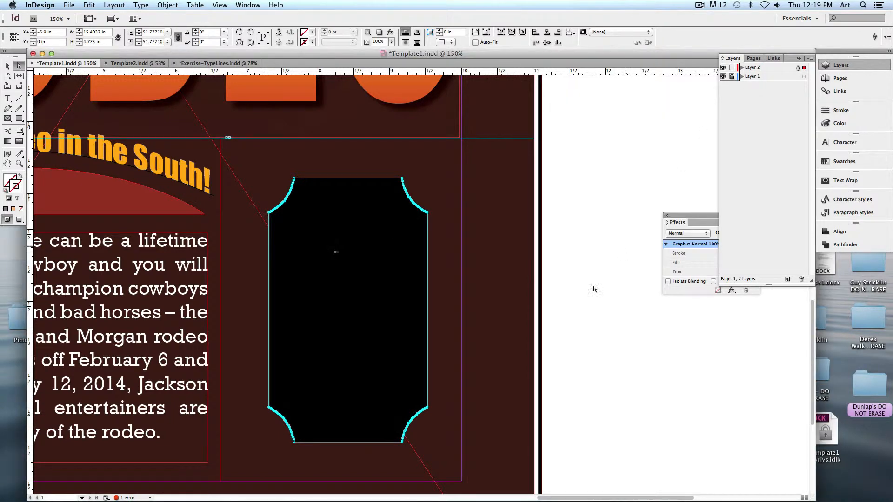
# Step: Convert the ticket image's clipping path to a frame
pyautogui.click(581, 166)
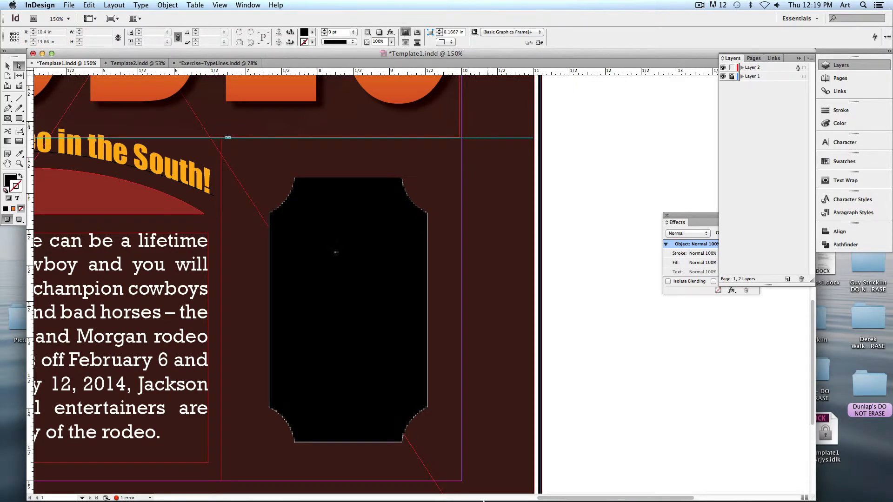
pyautogui.click(6, 66)
pyautogui.click(275, 212)
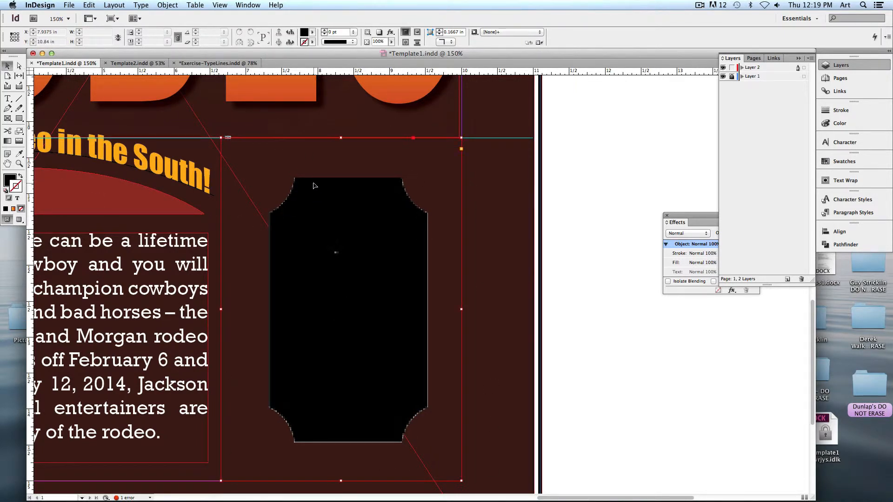
pyautogui.click(168, 5)
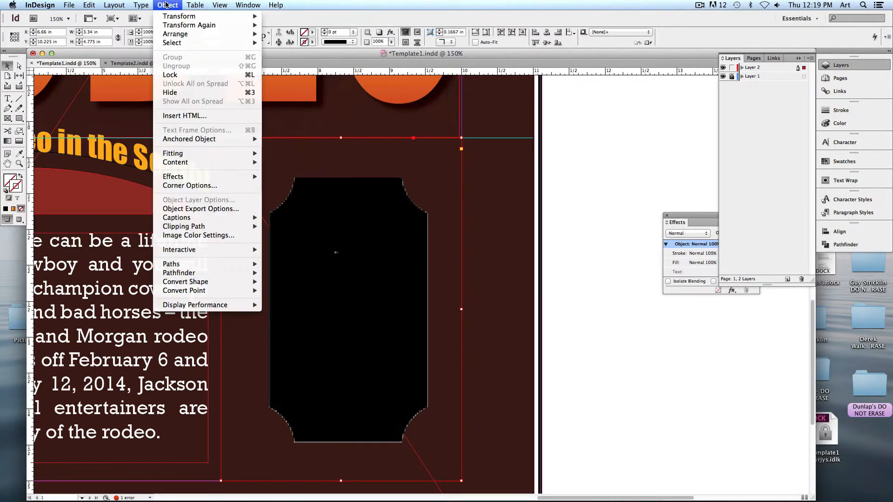
pyautogui.moveTo(179, 229)
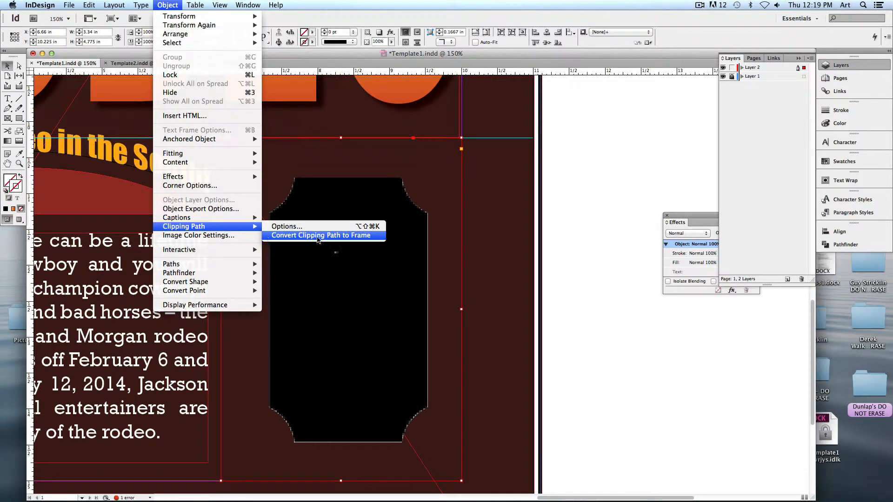
pyautogui.click(358, 236)
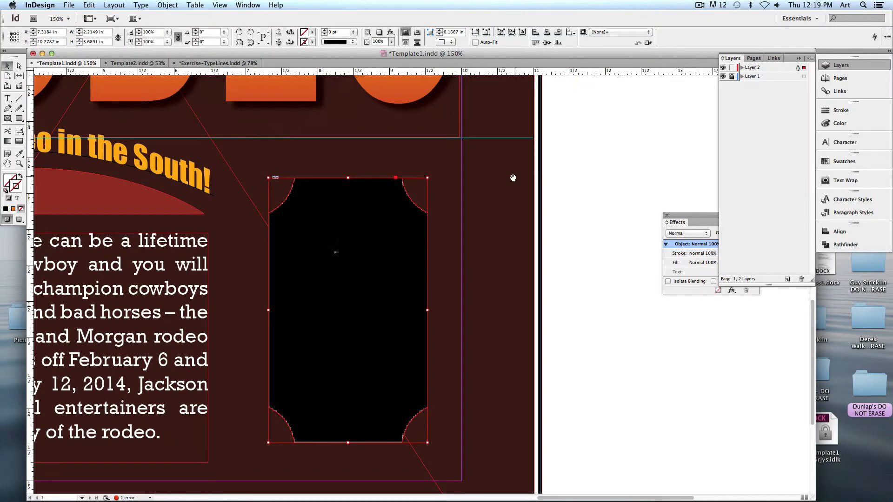
# Step: Delete the black image from the ticket-shaped frame on the pasteboard and place the empty frame back beside the poster's body text
pyautogui.hscroll(5, 514, 171)
pyautogui.moveTo(233, 292); pyautogui.dragTo(549, 225)
pyautogui.press('Delete')
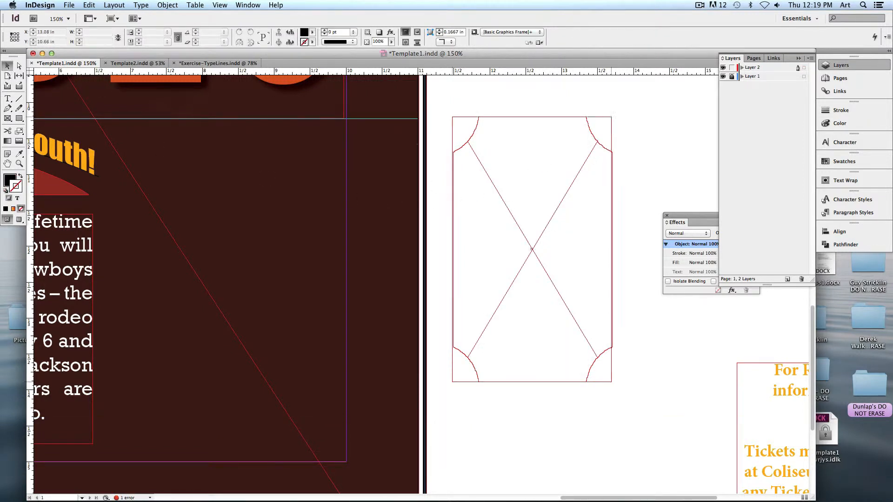
pyautogui.moveTo(569, 211); pyautogui.dragTo(231, 224)
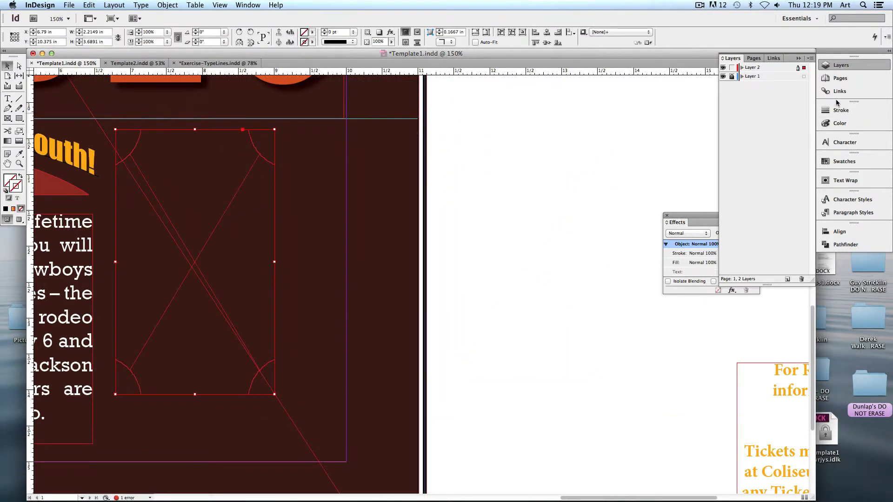
# Step: Fill the ticket-shaped frame with the orange swatch R = 255 G = 179 B = 0
pyautogui.click(851, 161)
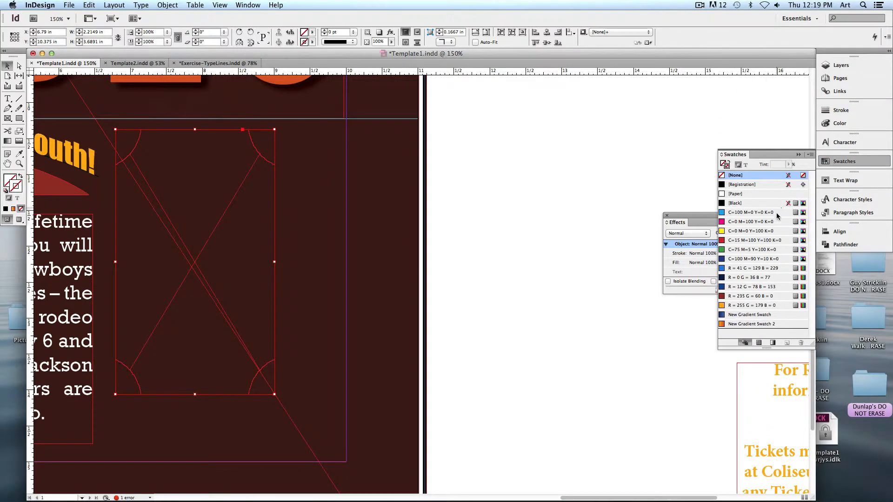
pyautogui.click(741, 303)
pyautogui.press('super+z')
pyautogui.click(732, 308)
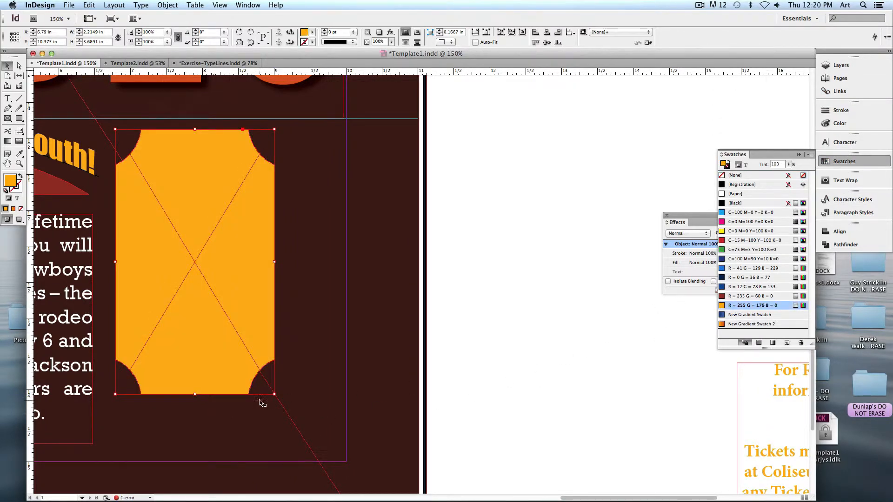
# Step: Enlarge the orange ticket shape to span from the horizontal guide below RODEO to the lower page margin beside the body text
pyautogui.moveTo(274, 394); pyautogui.dragTo(344, 460)
pyautogui.click(455, 364)
pyautogui.moveTo(460, 362); pyautogui.dragTo(530, 370)
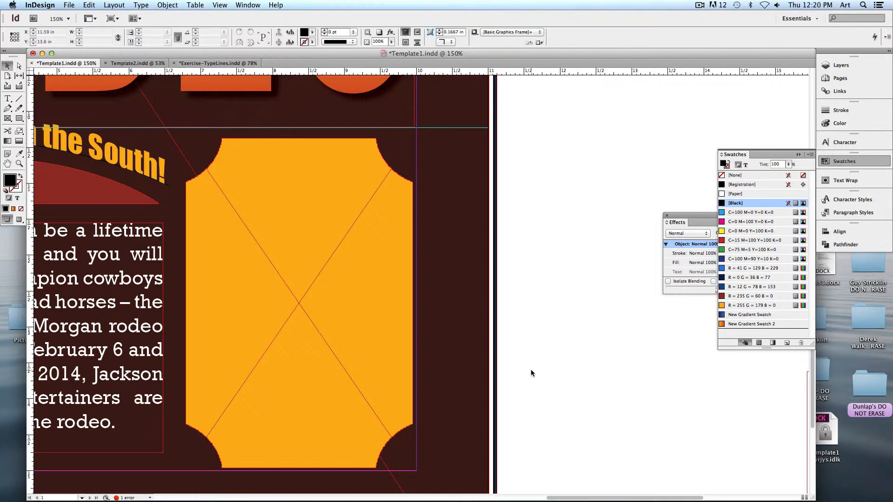
pyautogui.press('super+1')
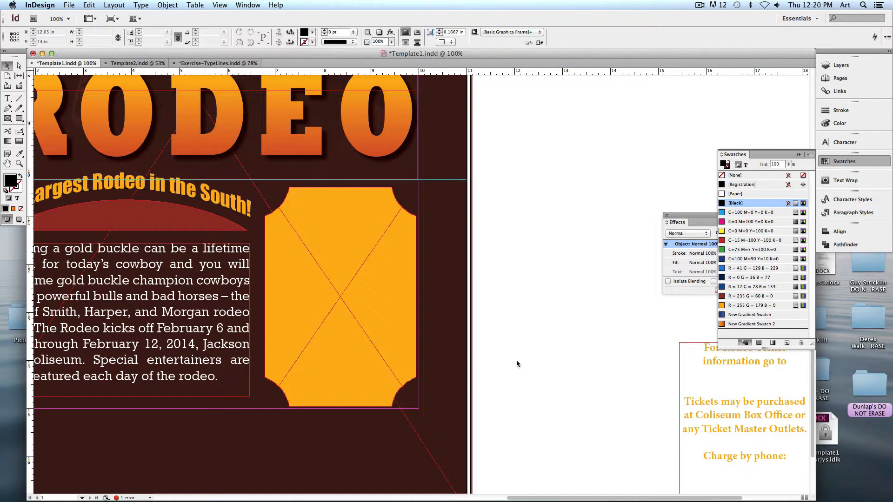
pyautogui.click(303, 277)
pyautogui.moveTo(266, 182); pyautogui.dragTo(265, 181)
pyautogui.click(542, 302)
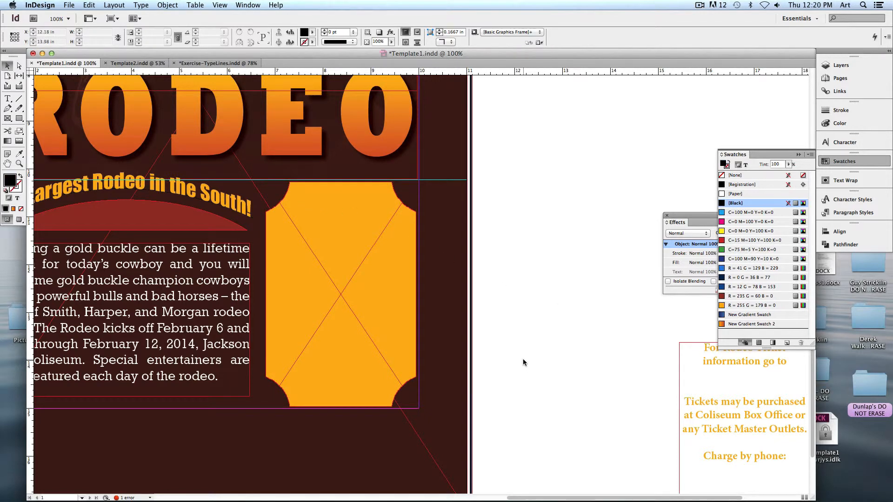
pyautogui.press('super+minus')
pyautogui.press('super+minus')
pyautogui.scroll(3, 446, 135)
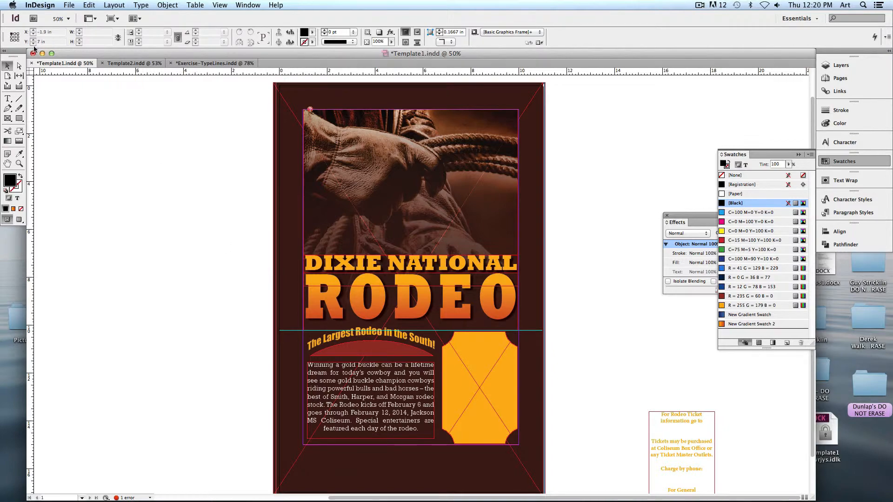
# Step: Switch to the desktop and preview the great--male--white-background--person_3227609.jpg photo
pyautogui.click(45, 53)
pyautogui.click(321, 304)
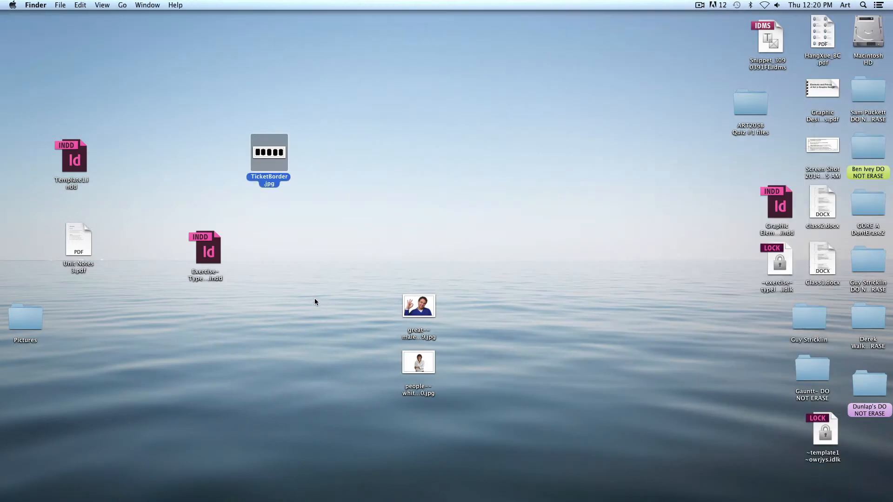
pyautogui.click(419, 307)
pyautogui.press('space')
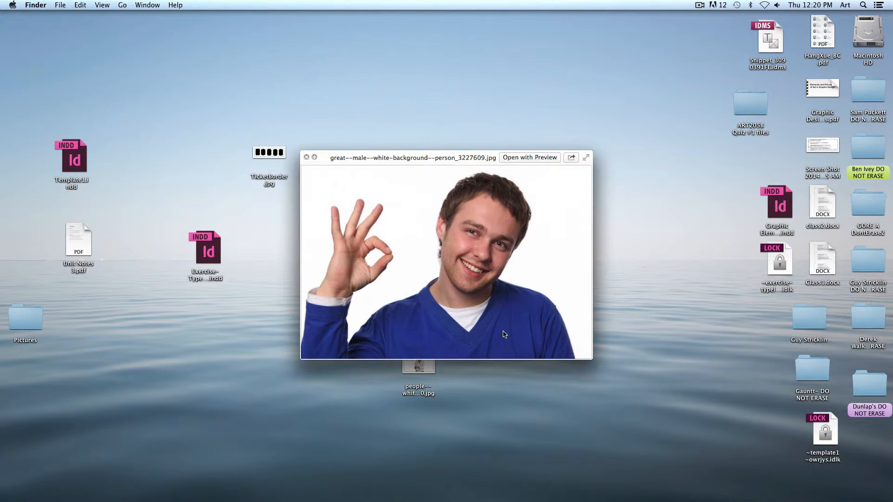
# Step: Close the man's photo preview and preview the people--white-background--movement--smiling photo on the desktop
pyautogui.press('space')
pyautogui.click(409, 364)
pyautogui.press('space')
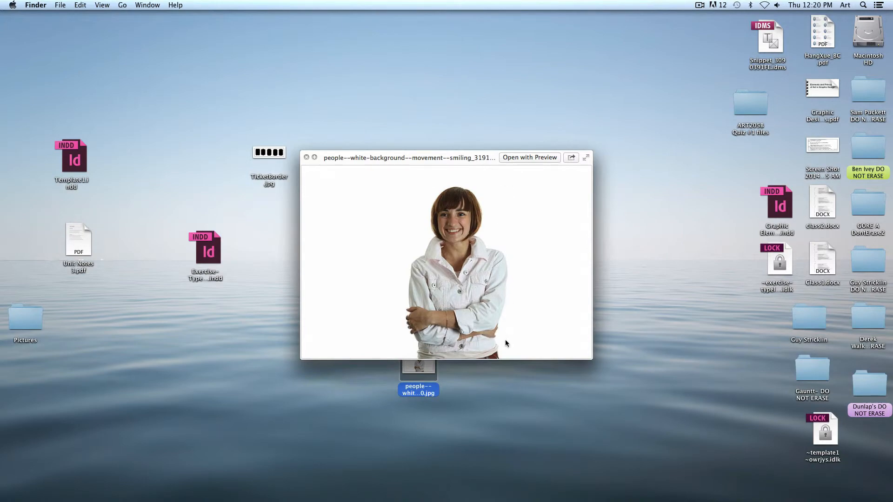
pyautogui.press('space')
# Step: Back in InDesign, draw a frame about 7.8 by 4.02 in over the poster's top picture and place great--male--white-background--person_3227609.jpg in it
pyautogui.click(837, 478)
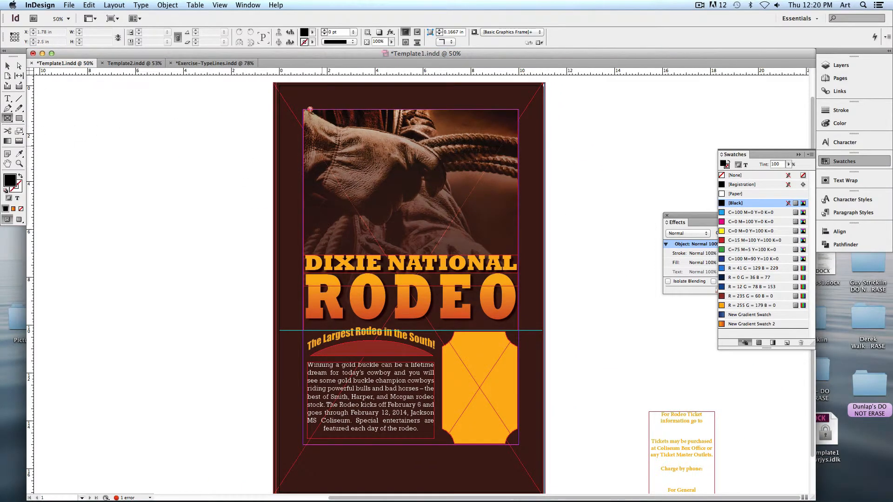
pyautogui.click(509, 245)
pyautogui.press('super+d')
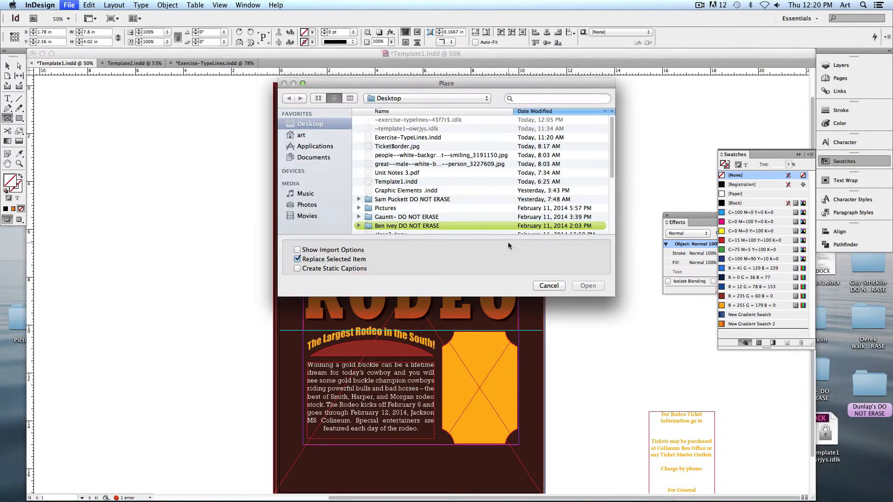
pyautogui.click(388, 156)
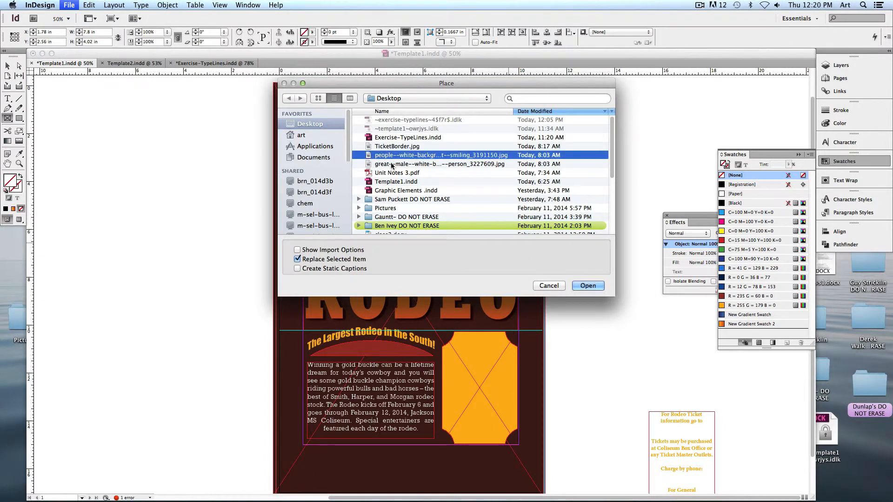
pyautogui.click(413, 163)
pyautogui.press('space')
pyautogui.press('space')
pyautogui.doubleClick(413, 163)
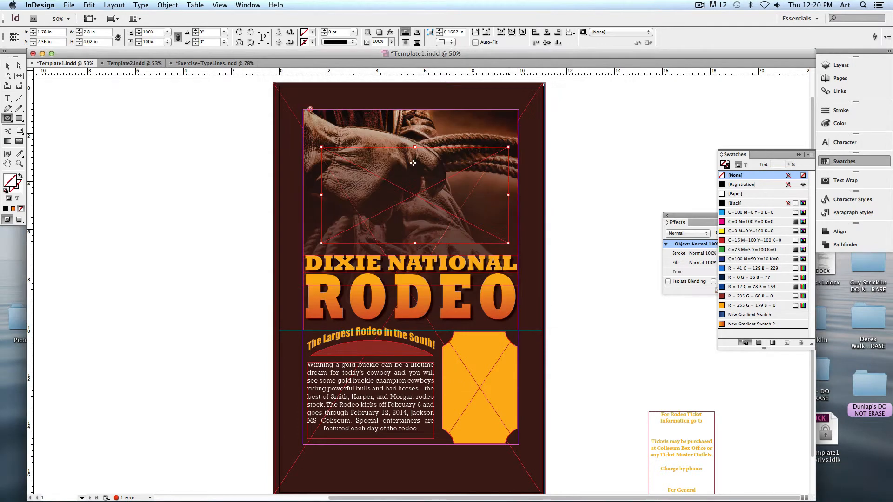
# Step: Move the man's photo frame up to the top margin and enlarge it to about 9.85 by 5.78 in, with the photo filling its upper-left area
pyautogui.click(7, 66)
pyautogui.moveTo(438, 205); pyautogui.dragTo(414, 170)
pyautogui.moveTo(485, 211); pyautogui.dragTo(543, 254)
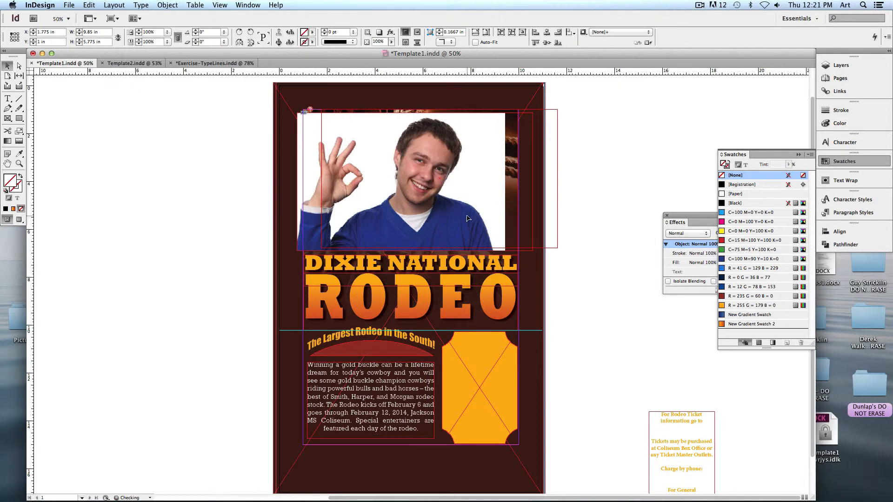
pyautogui.moveTo(398, 150); pyautogui.dragTo(423, 147)
# Step: Clip the man's photo out of its white background with a Detect Edges clipping path that includes inside edges
pyautogui.click(163, 4)
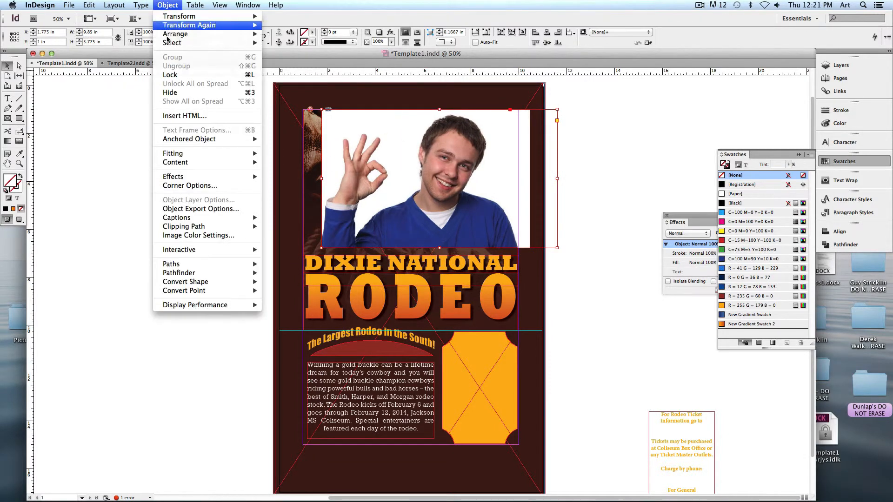
pyautogui.moveTo(178, 227)
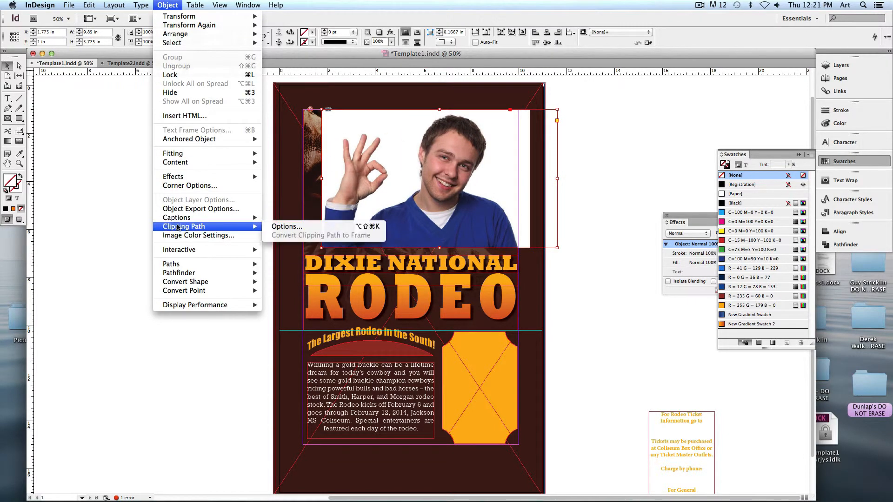
pyautogui.click(285, 226)
pyautogui.click(623, 116)
pyautogui.click(623, 124)
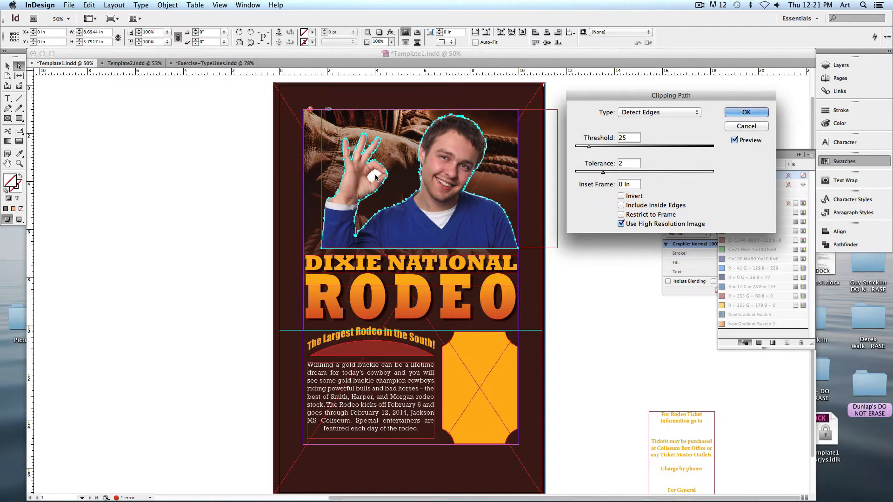
pyautogui.click(620, 205)
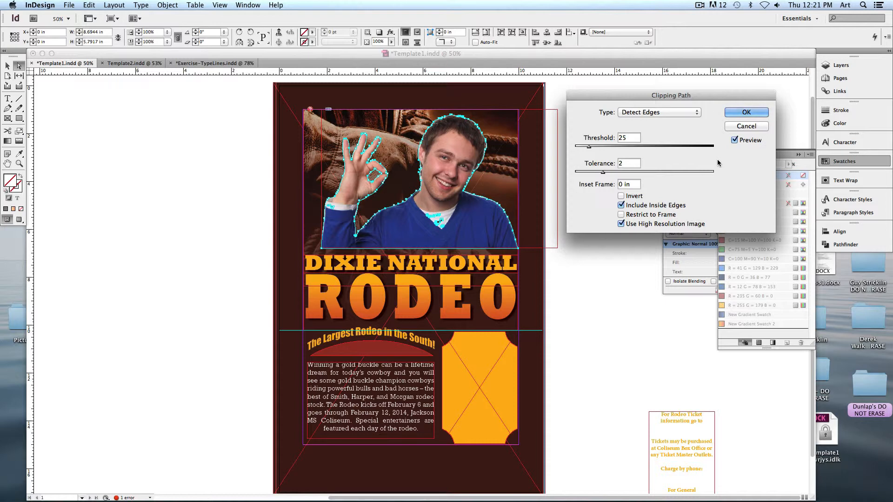
pyautogui.click(748, 112)
pyautogui.click(574, 276)
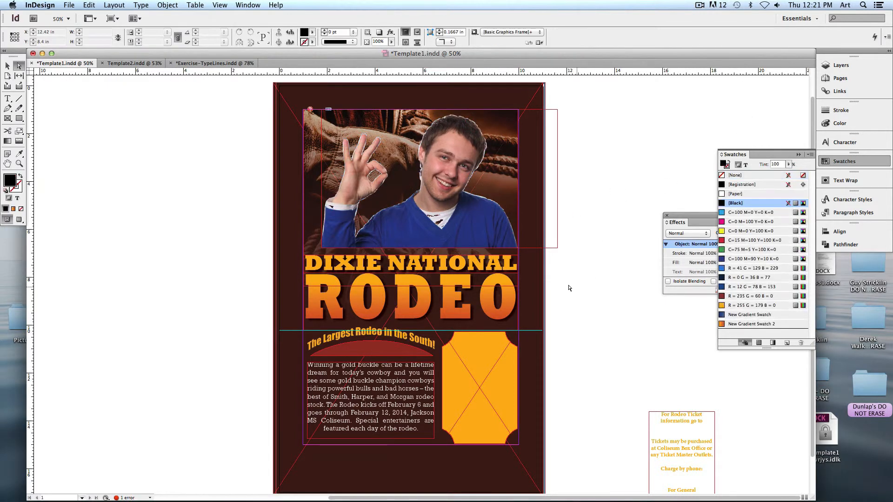
pyautogui.moveTo(419, 224); pyautogui.dragTo(160, 228)
pyautogui.press('super+z')
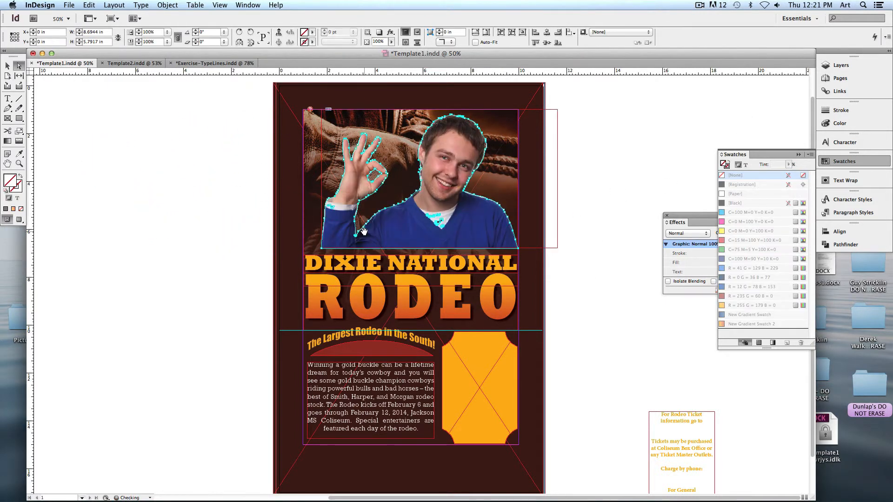
pyautogui.press('super+d')
pyautogui.click(548, 285)
# Step: Draw a frame about 6.84 by 6.62 in on the pasteboard beside the poster and place the people--white-background smiling_3191150.jpg photo in it
pyautogui.click(7, 118)
pyautogui.moveTo(59, 141); pyautogui.dragTo(225, 300)
pyautogui.press('super+d')
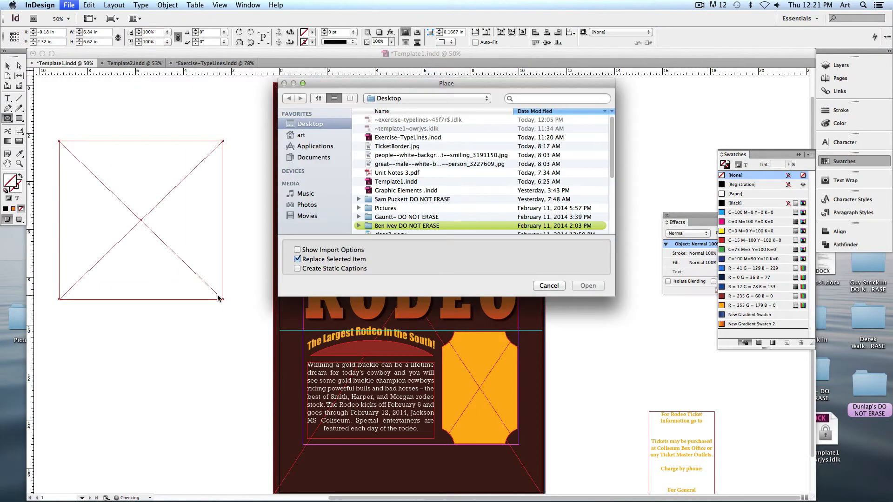
pyautogui.click(387, 156)
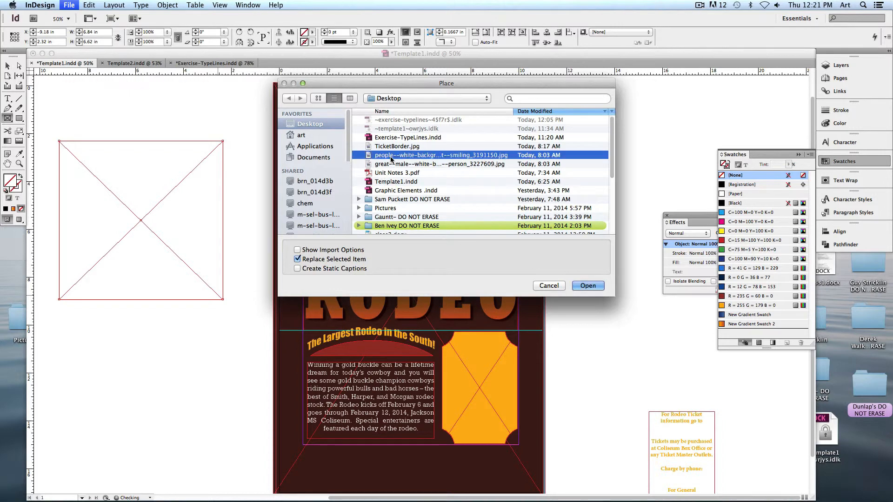
pyautogui.press('space')
pyautogui.press('space')
pyautogui.click(588, 286)
# Step: Delete the man's photo from the poster and move the woman's photo frame over the rodeo picture
pyautogui.click(6, 69)
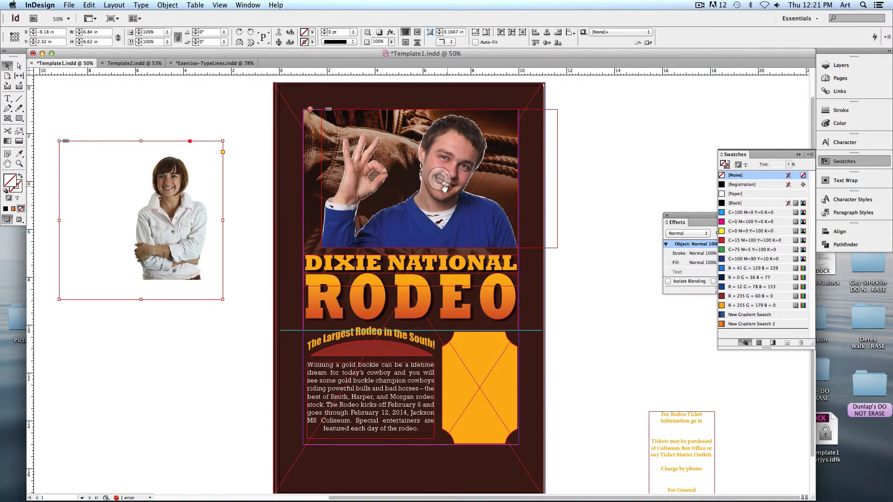
pyautogui.click(480, 229)
pyautogui.press('Delete')
pyautogui.moveTo(184, 250); pyautogui.dragTo(453, 208)
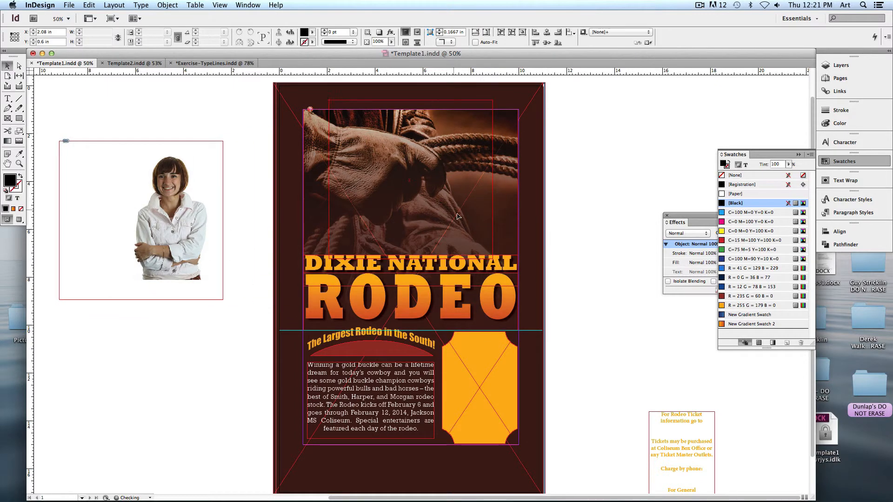
# Step: Try a Detect Edges clipping path with a lowered threshold on the woman's photo, cancel it and delete the photo
pyautogui.click(167, 4)
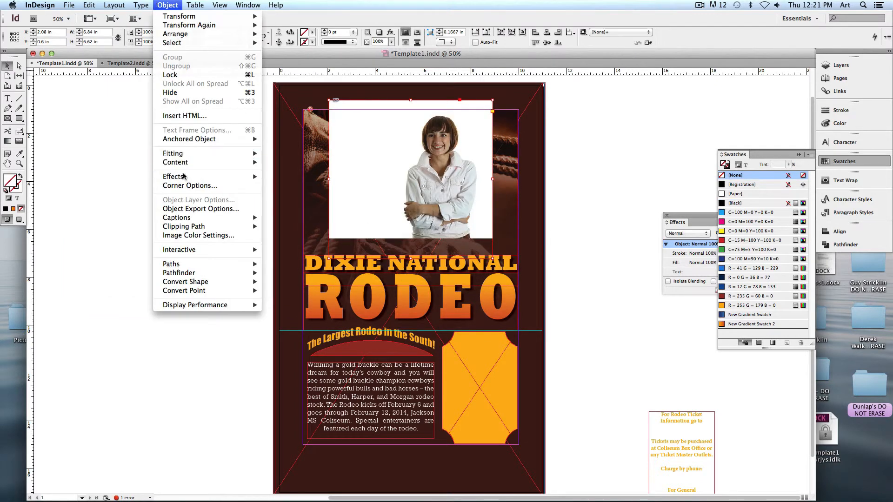
pyautogui.moveTo(236, 228)
pyautogui.click(281, 226)
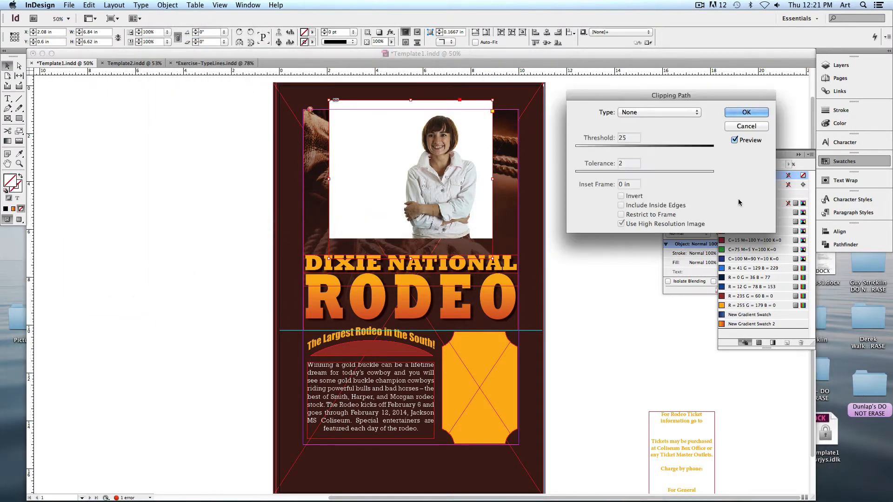
pyautogui.click(682, 112)
pyautogui.click(680, 120)
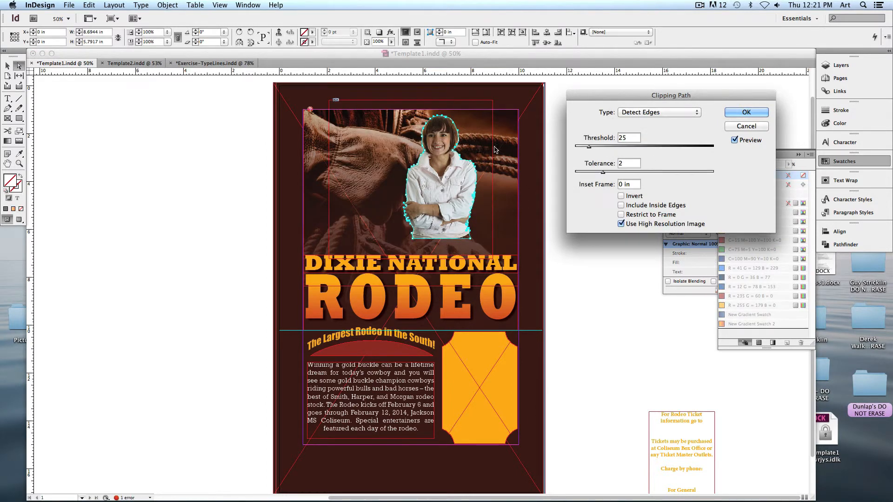
pyautogui.moveTo(590, 152)
pyautogui.mouseDown()
pyautogui.moveTo(626, 151)
pyautogui.moveTo(582, 147)
pyautogui.mouseUp()
pyautogui.click(746, 127)
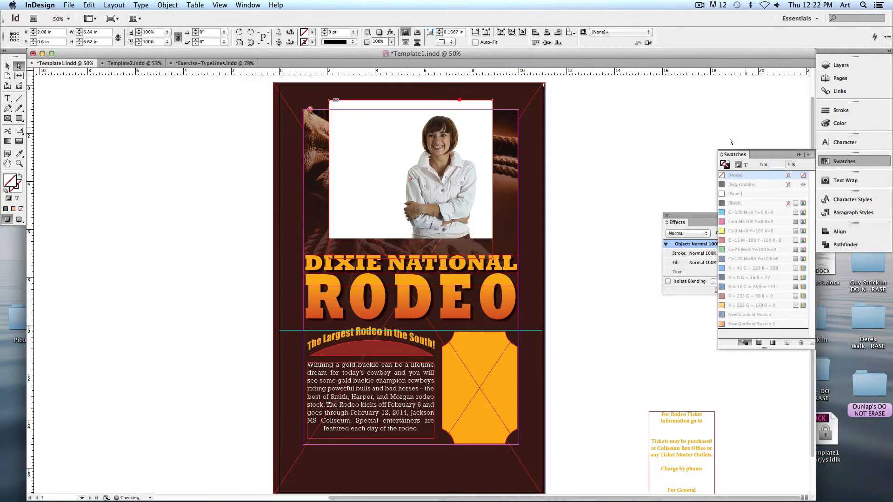
pyautogui.click(556, 207)
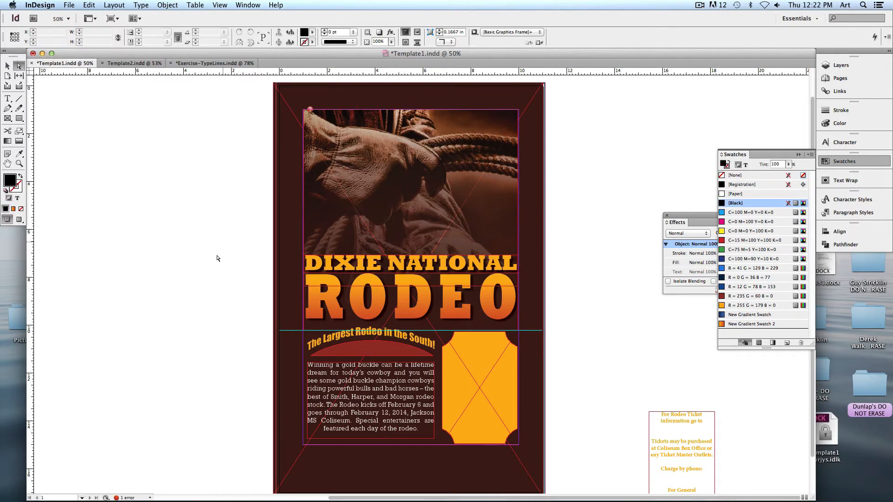
# Step: Check the poster in preview mode without guides and frame edges, and return to normal view
pyautogui.click(19, 219)
pyautogui.scroll(-1, 245, 266)
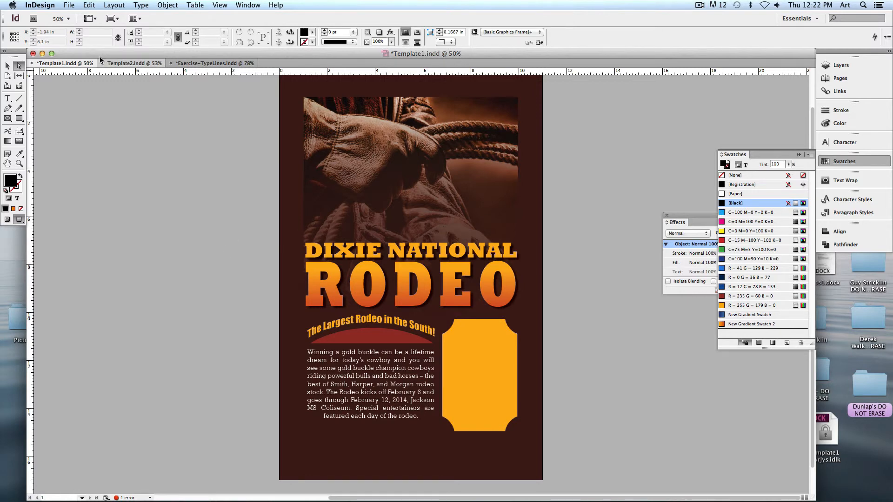
pyautogui.click(9, 220)
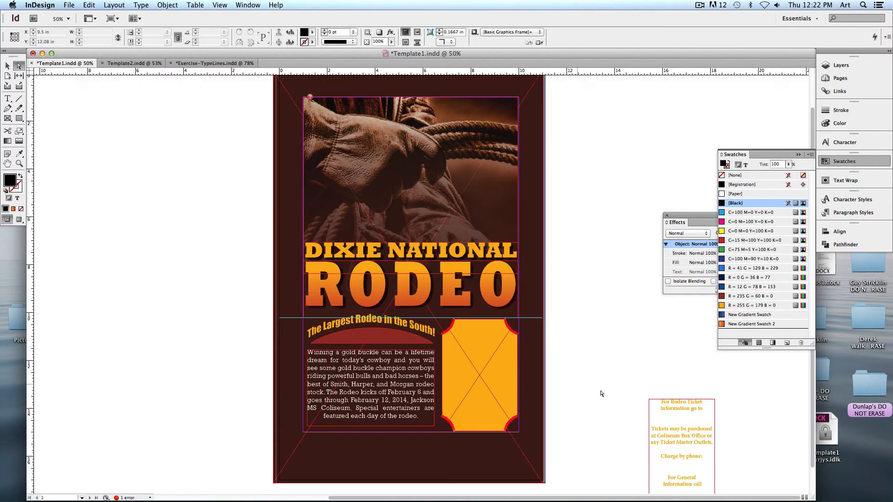
# Step: Move the ticket information text frame from the pasteboard onto the orange ticket shape
pyautogui.moveTo(682, 428); pyautogui.dragTo(480, 357)
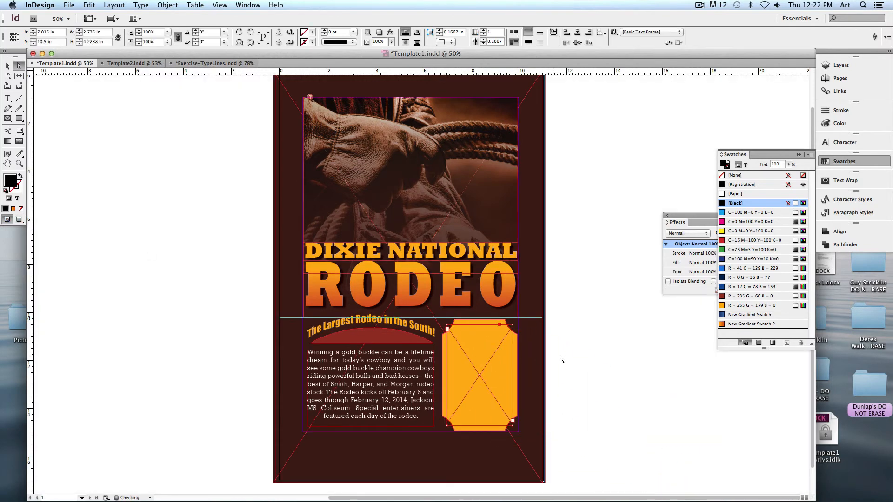
pyautogui.click(579, 372)
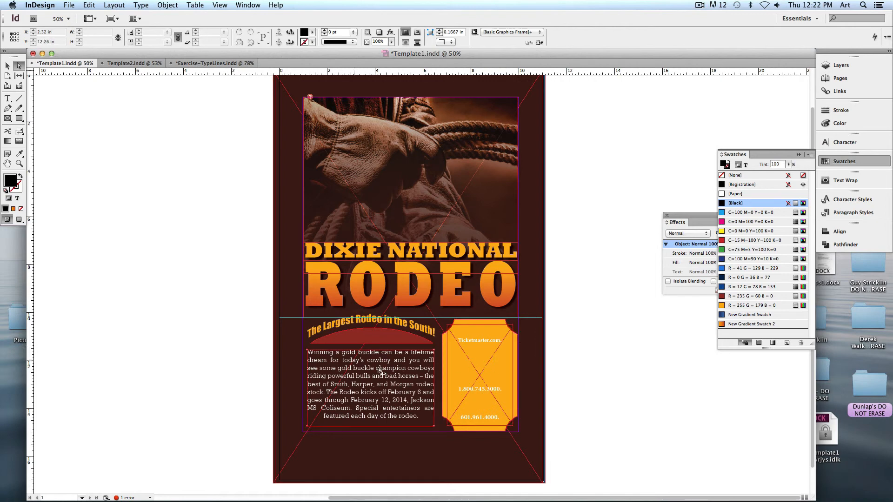
# Step: Switch to the Template2.indd document and view its page layout
pyautogui.scroll(-1, 215, 362)
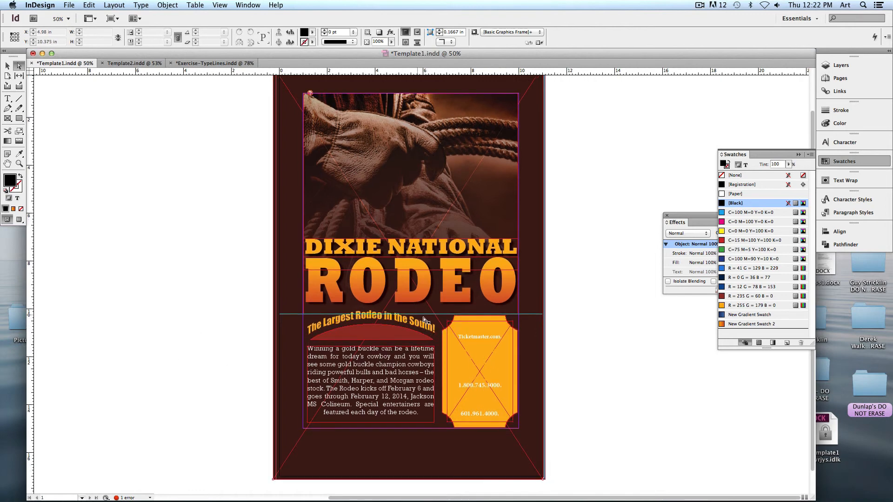
pyautogui.click(125, 63)
pyautogui.hscroll(3, 279, 224)
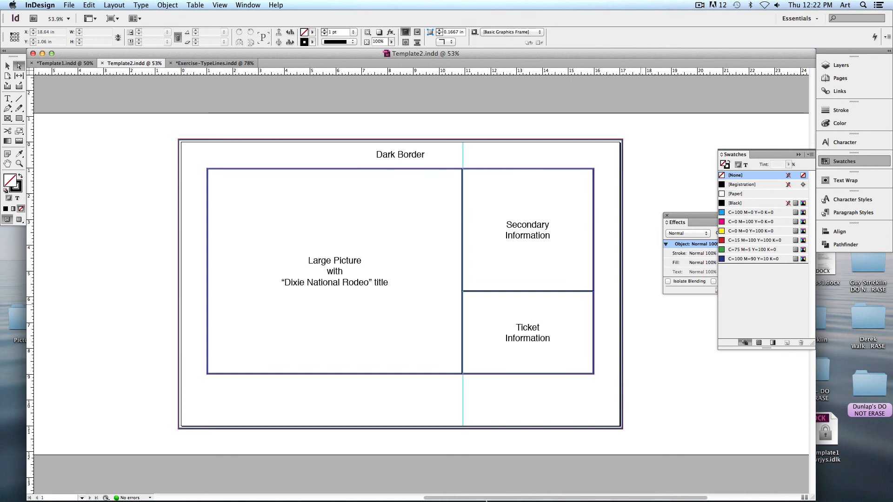
# Step: Switch to Remote Desktop and stop the active Share Screen task
pyautogui.moveTo(250, 483)
pyautogui.click(140, 479)
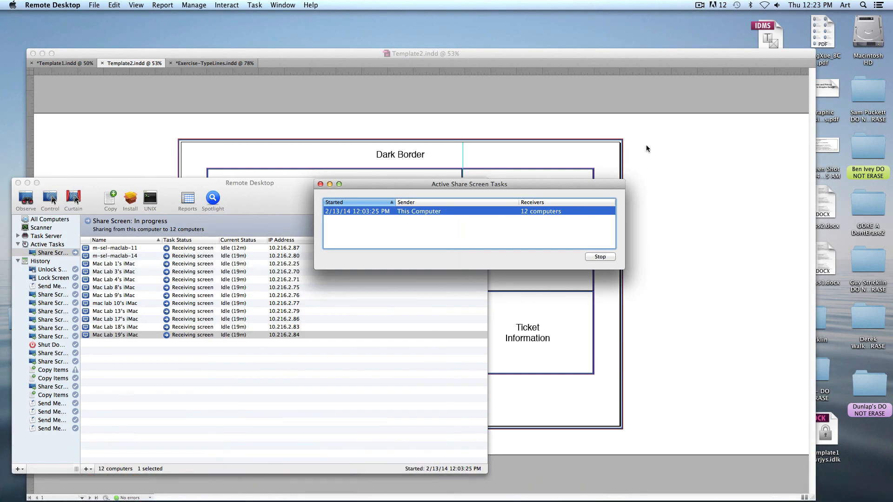
pyautogui.click(609, 258)
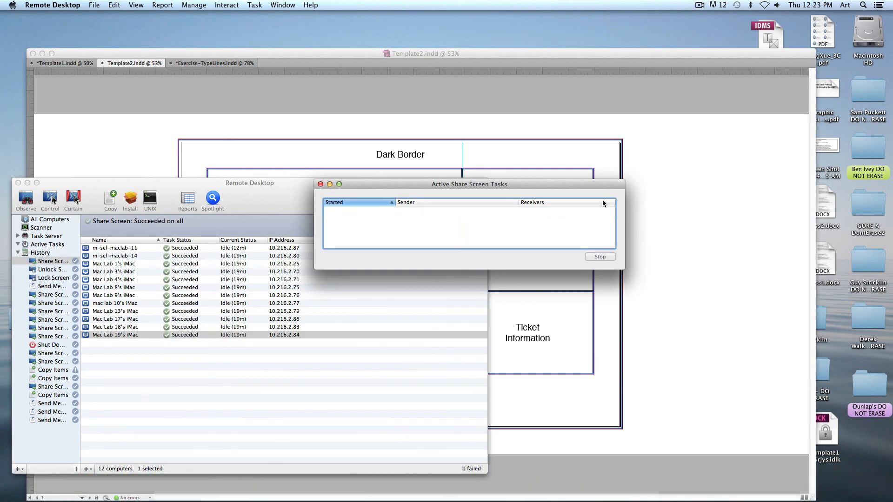